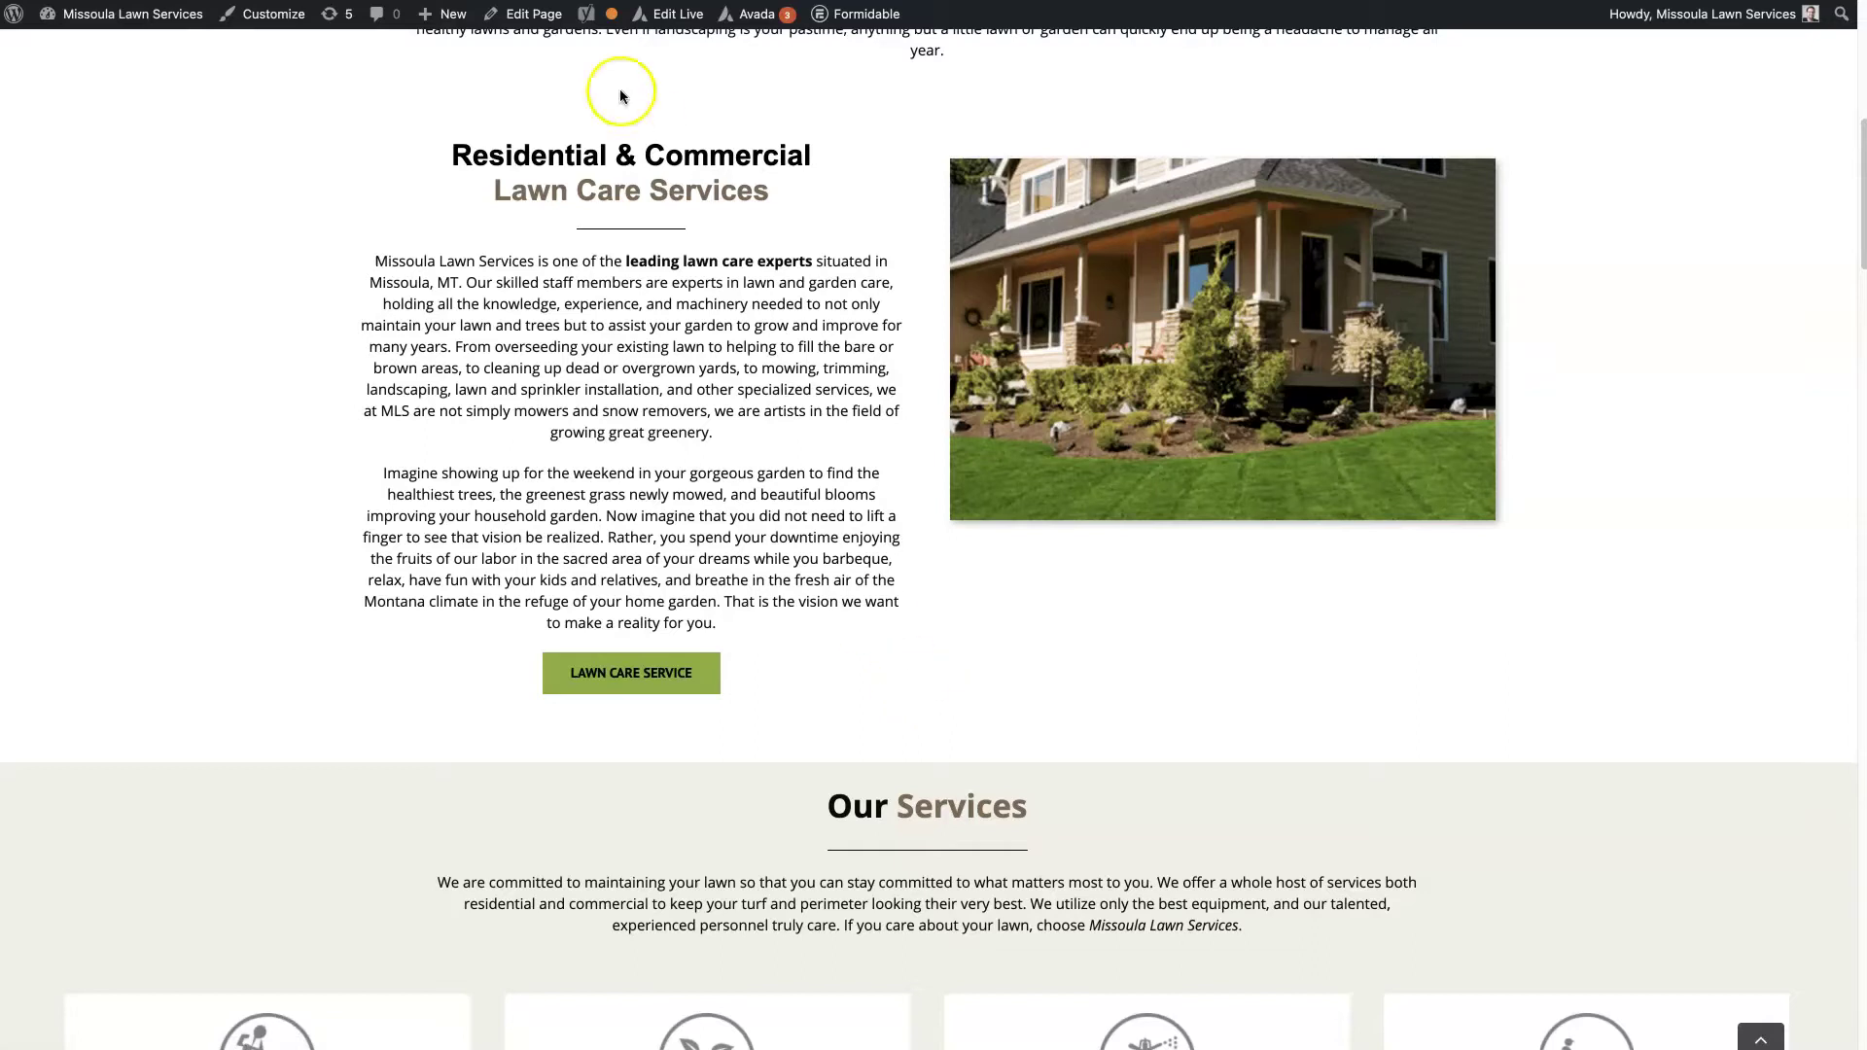
- Open the Missoula Lawn Care Services page editor in a new tab
right_click(498, 13)
click(549, 21)
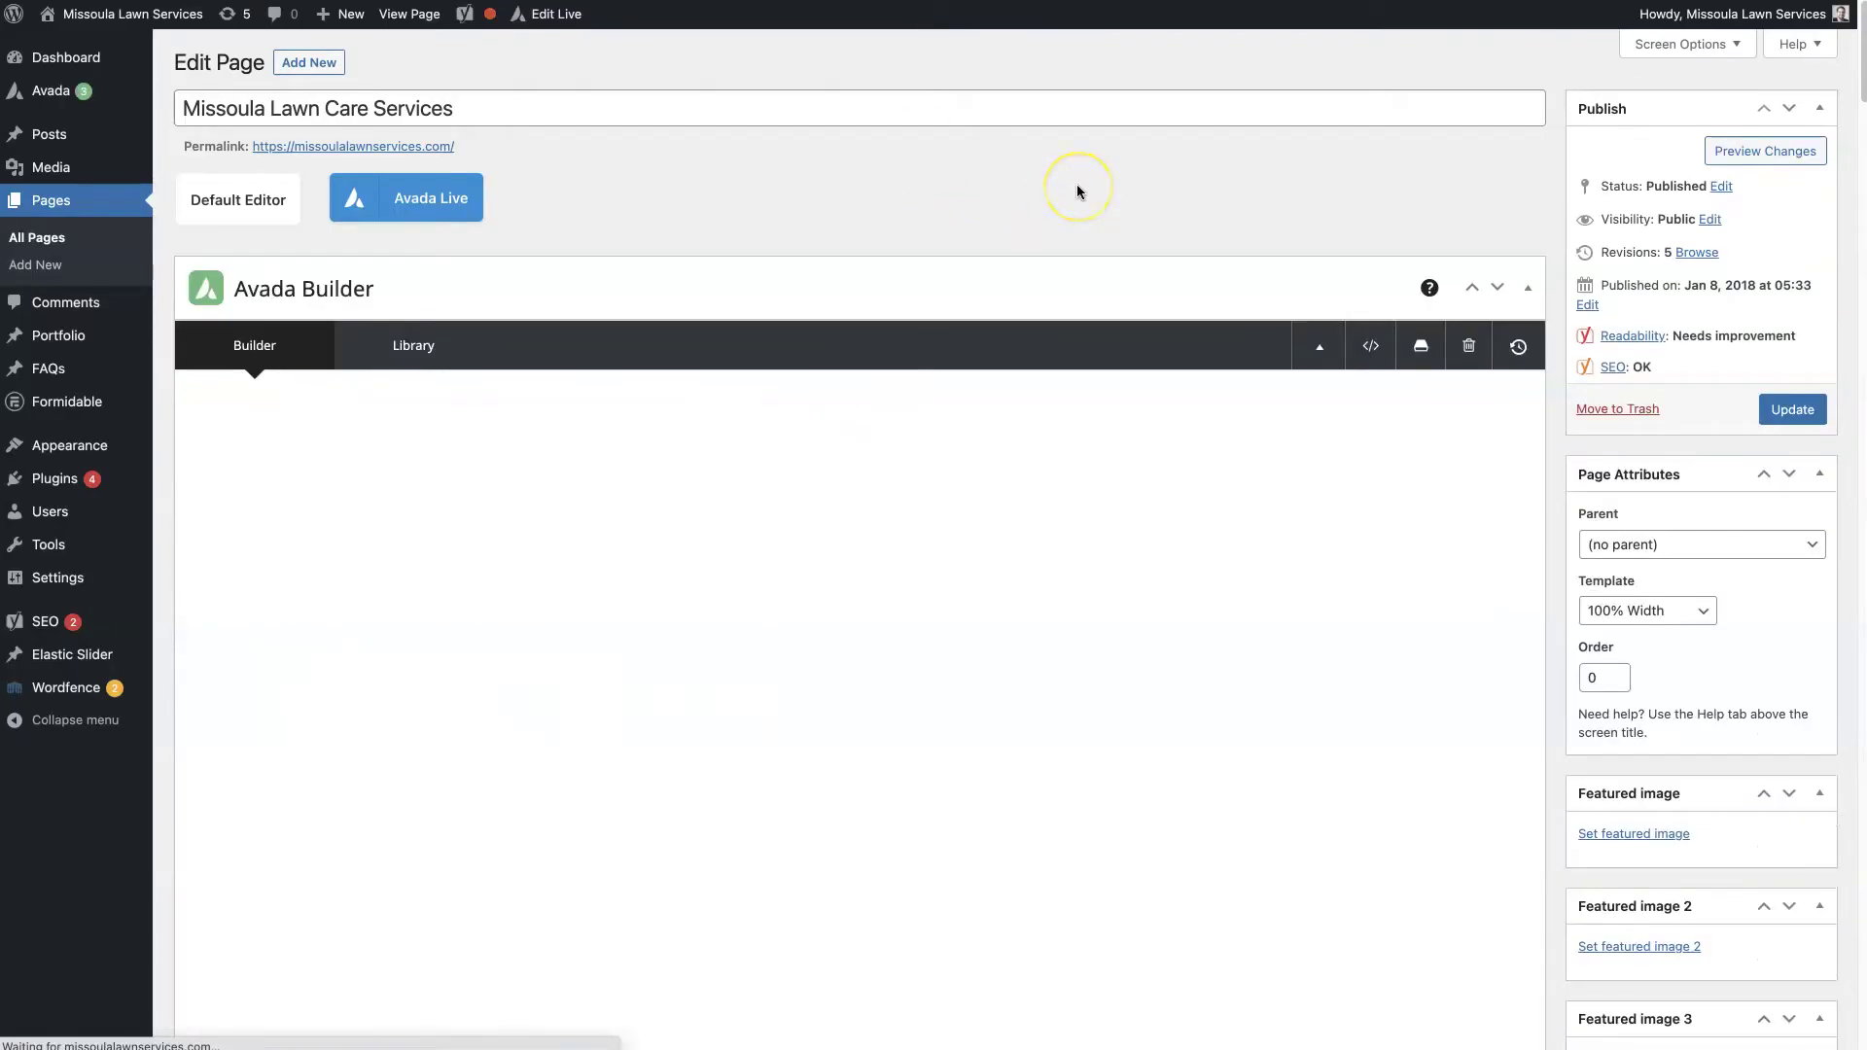
- Open the Lawn Care Service button's Design settings, showing the default #87b032 gradient
scroll(1076, 191, down, 10)
click(481, 639)
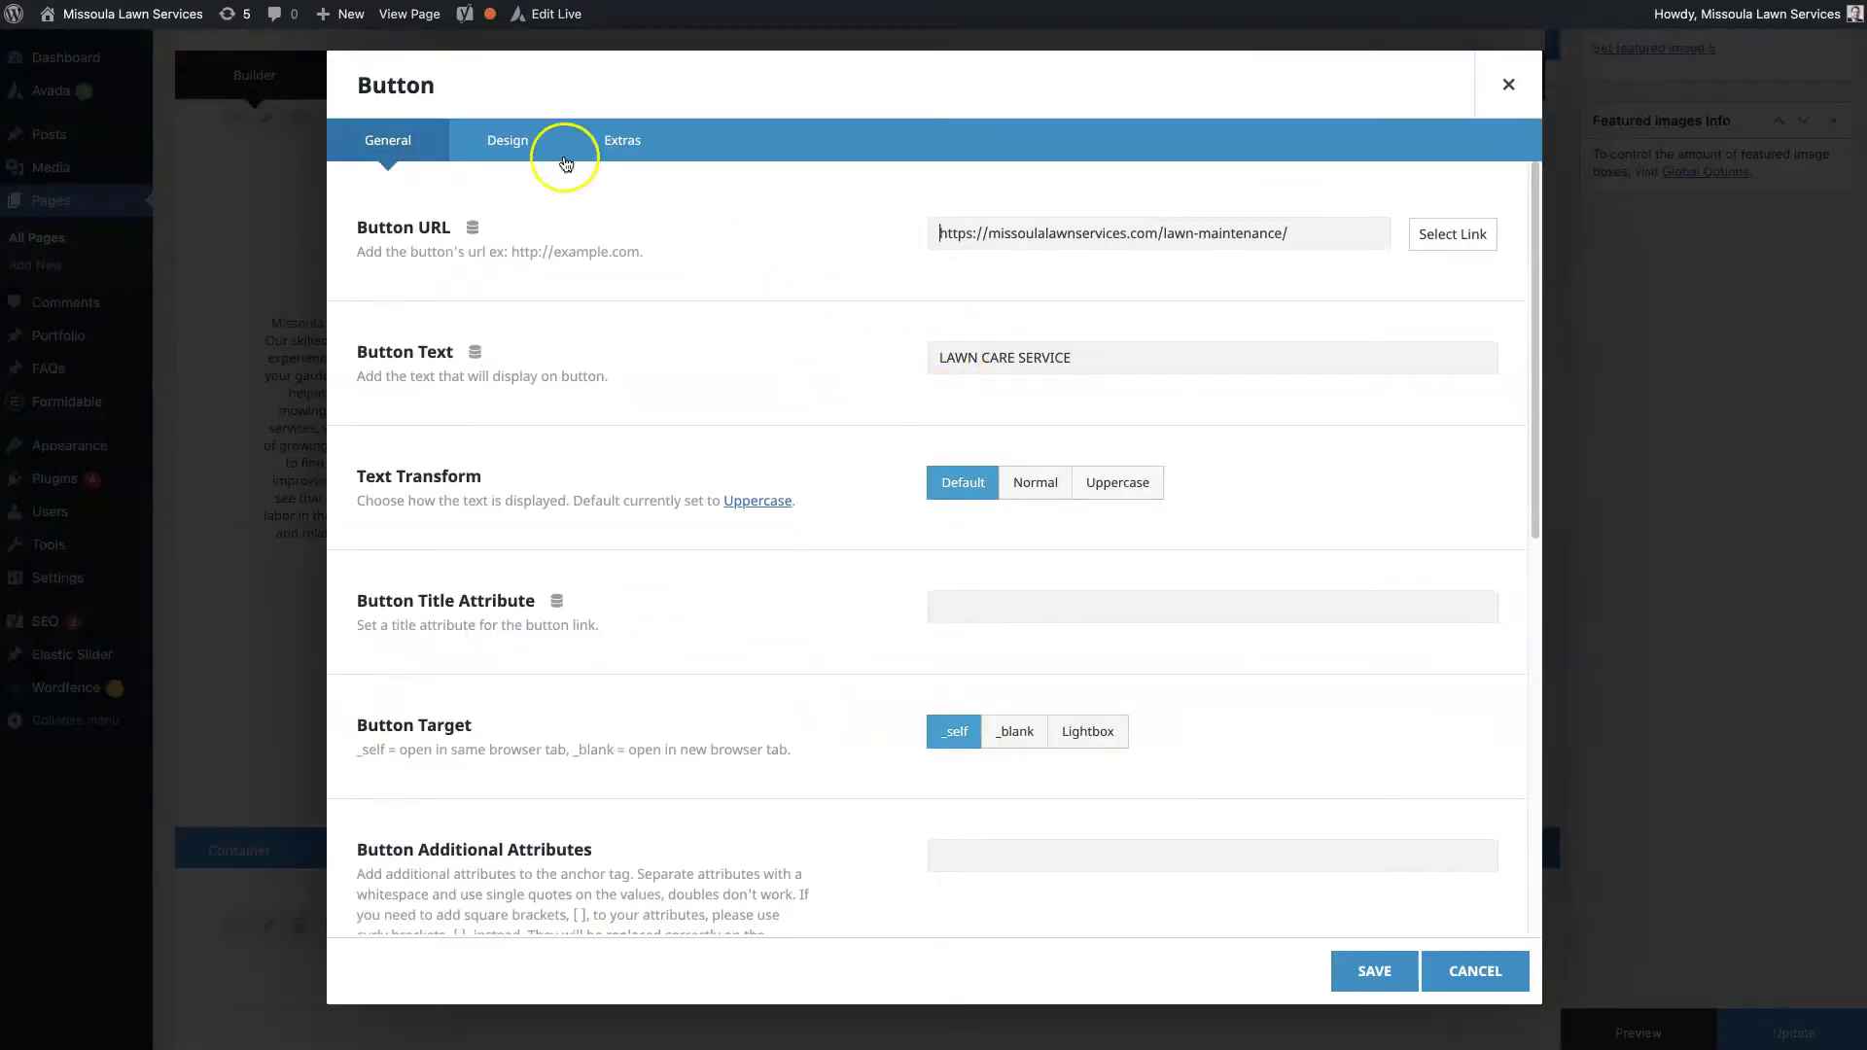
click(1509, 85)
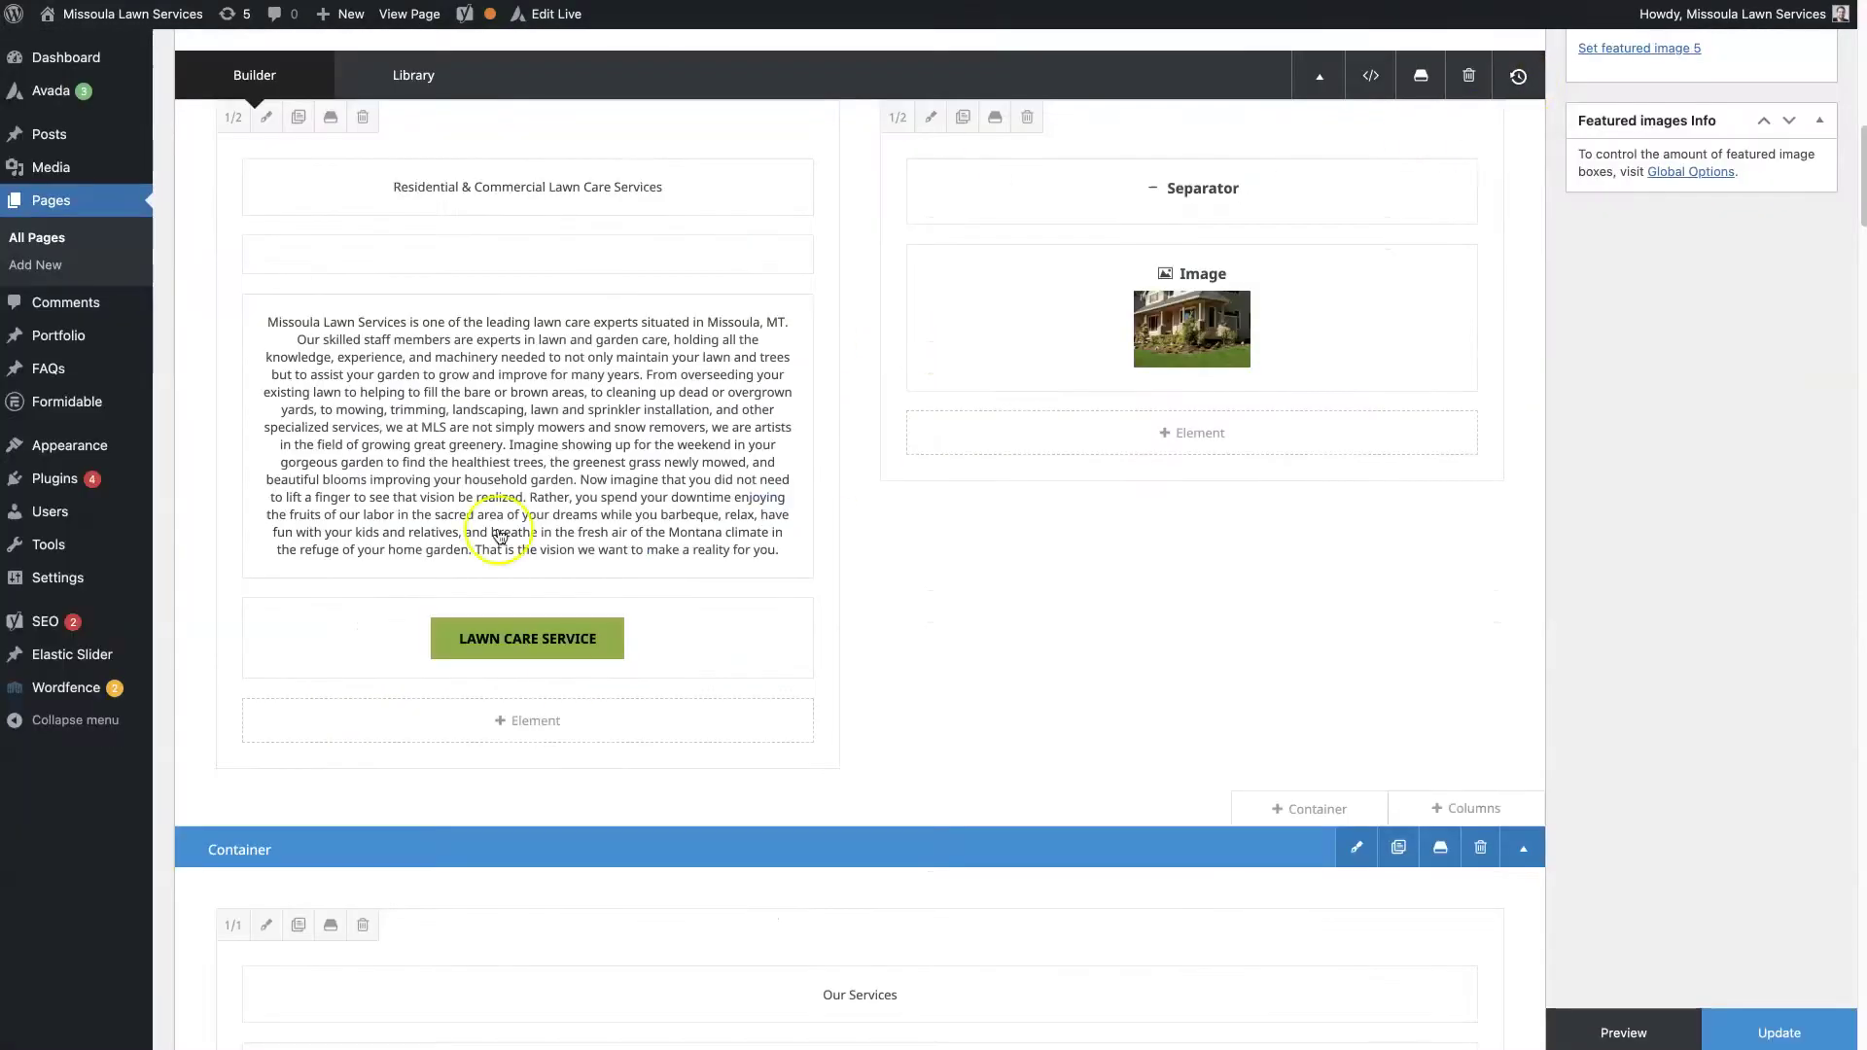
click(473, 640)
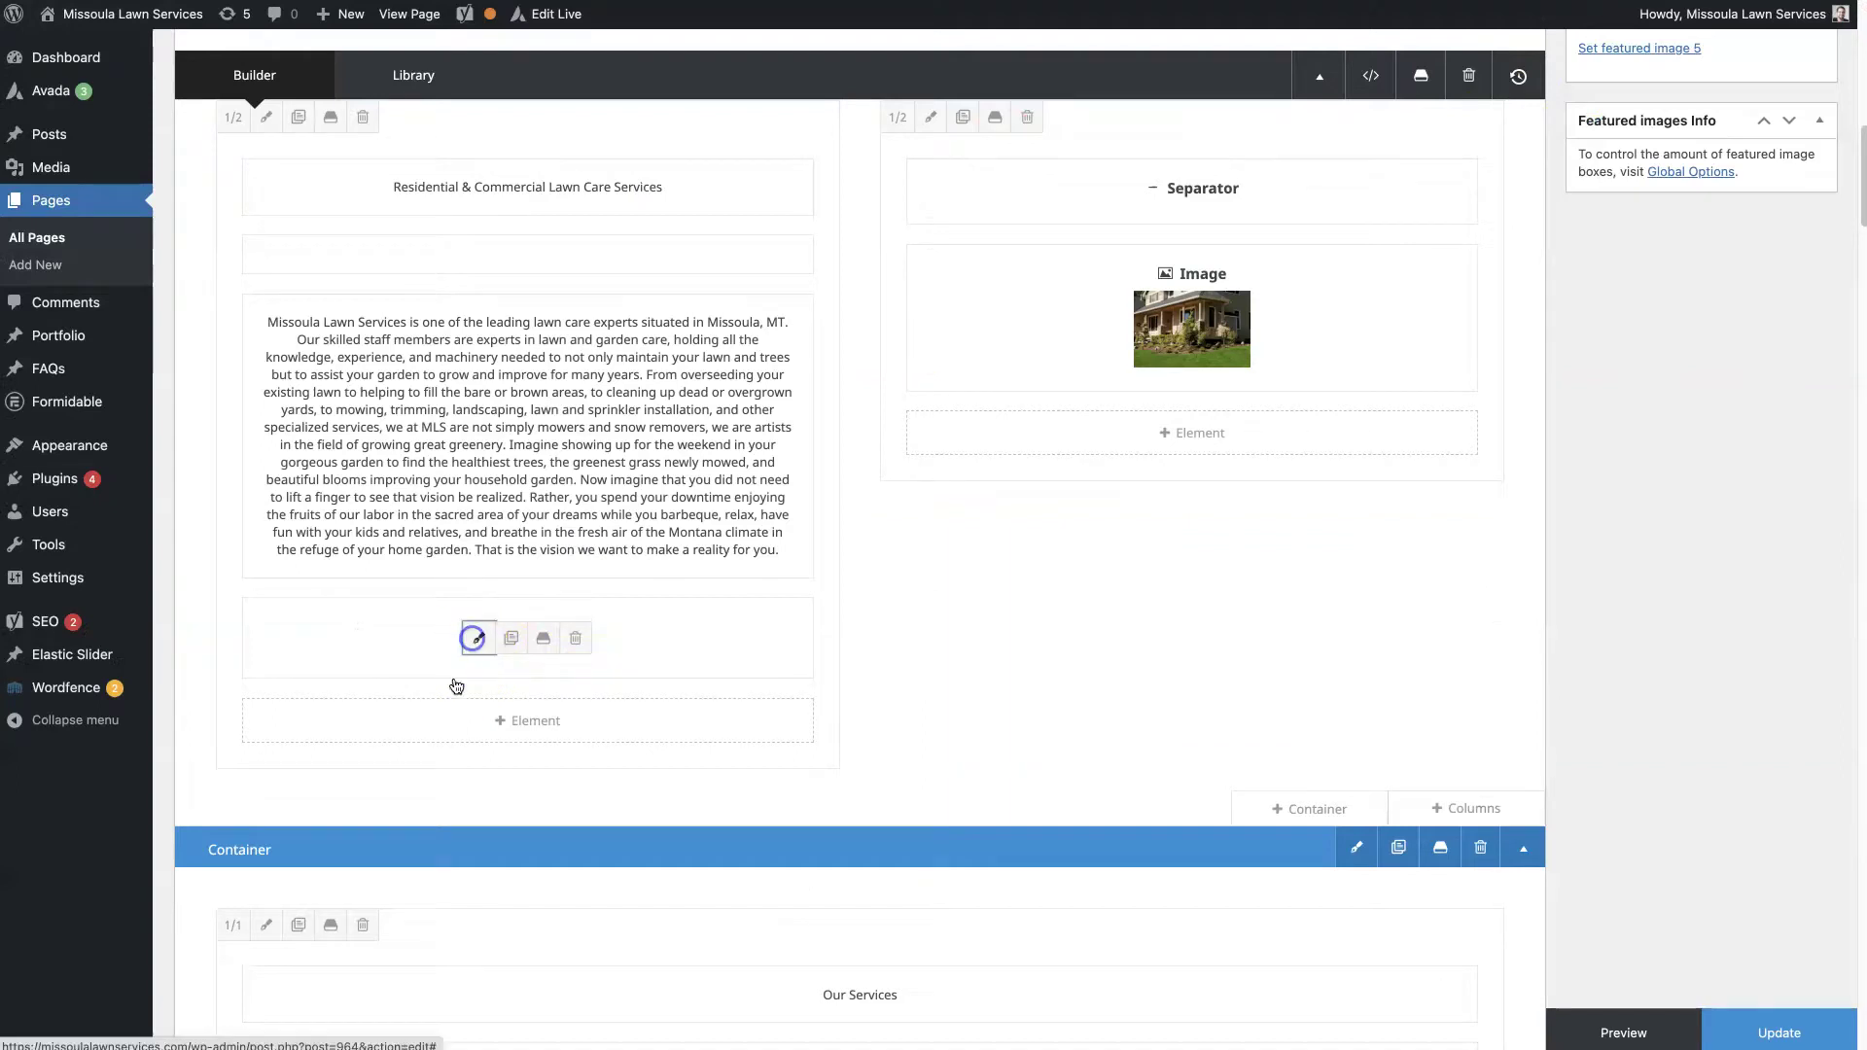
click(508, 142)
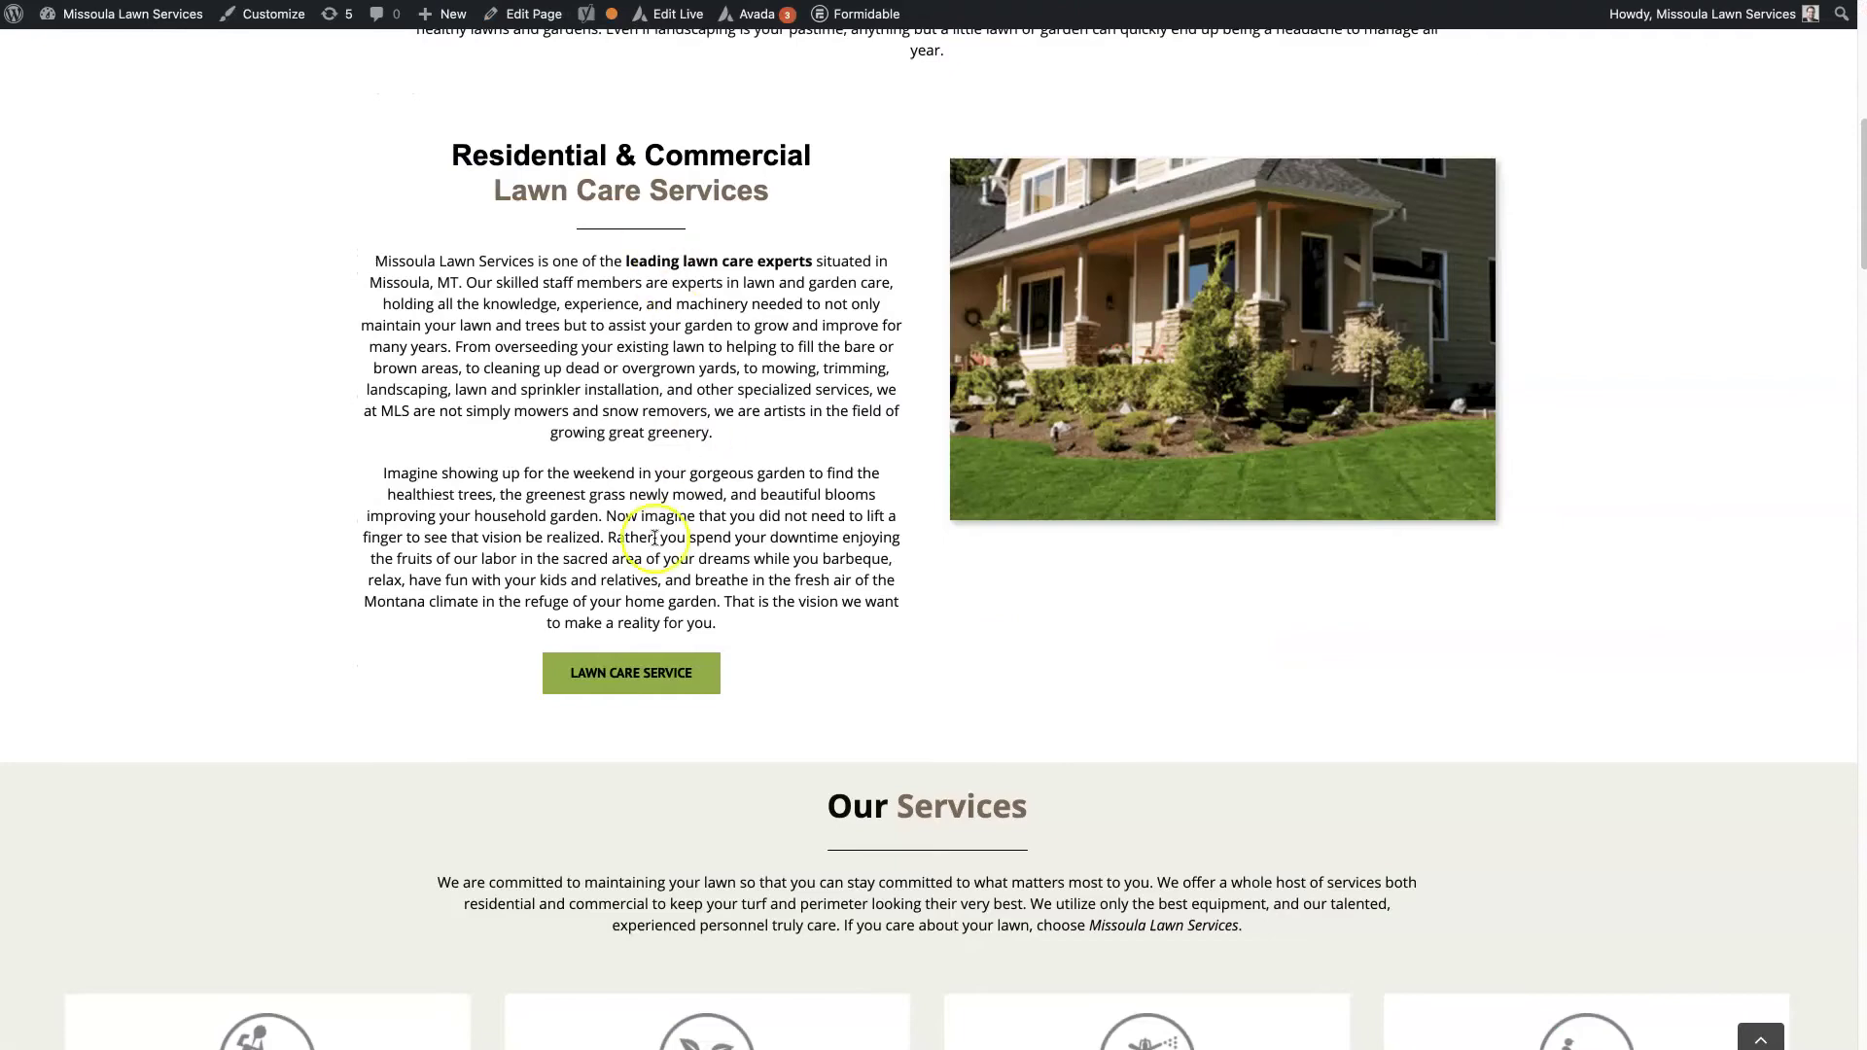
scroll(654, 538, down, 1)
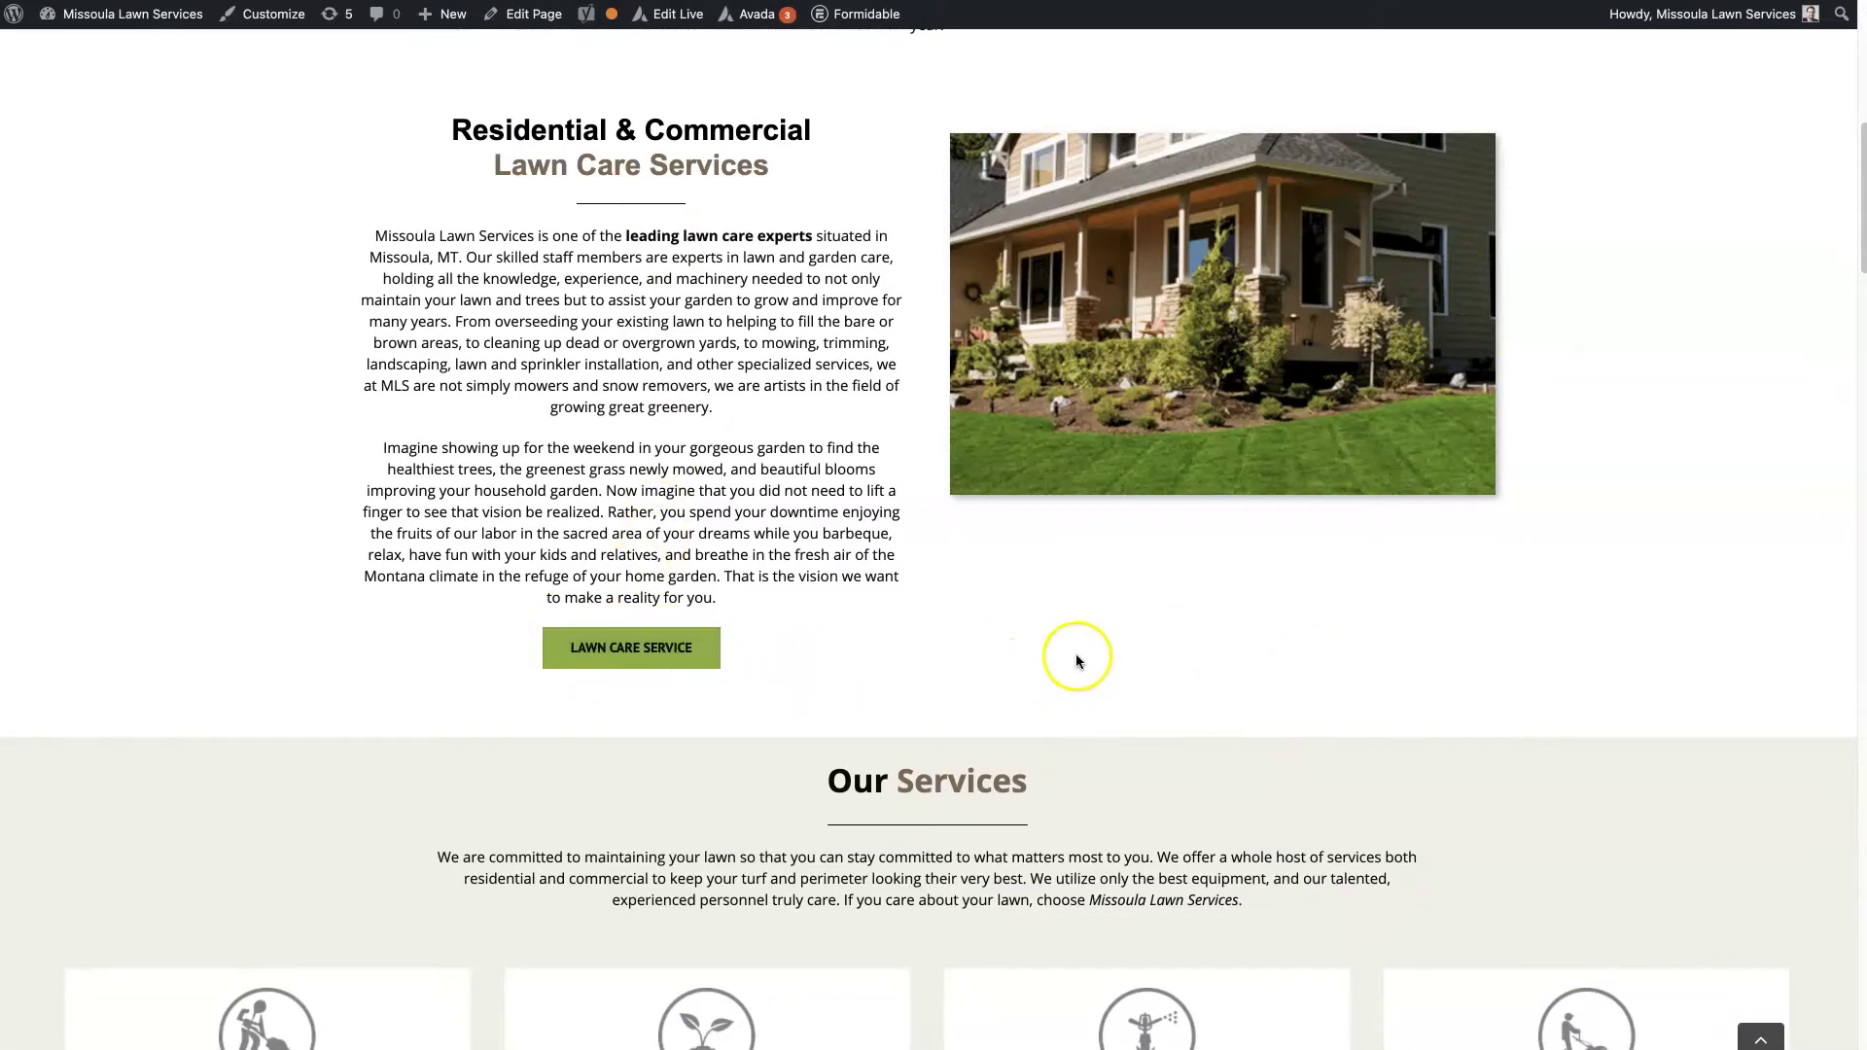
scroll(1076, 656, up, 1)
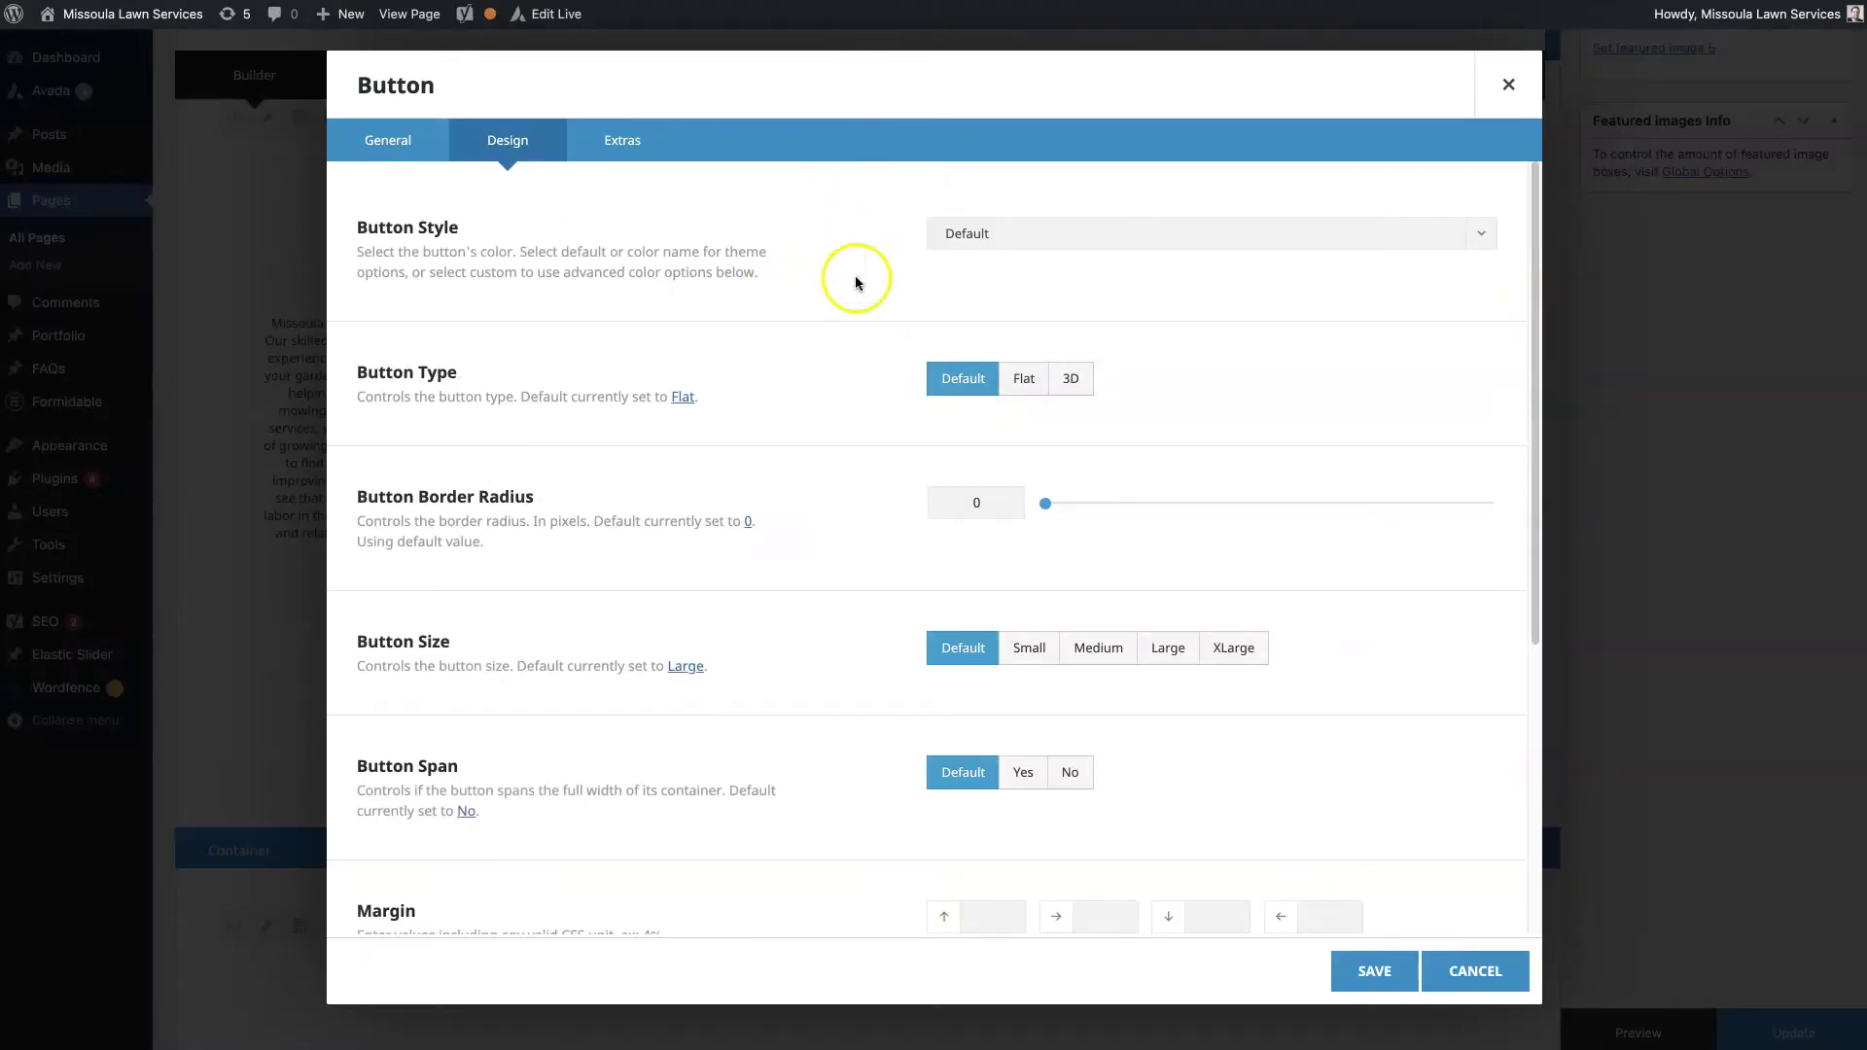
click(958, 238)
- Set Button Style to Custom with a yellow #f9f345 gradient top colour
click(1016, 337)
scroll(871, 356, down, 2)
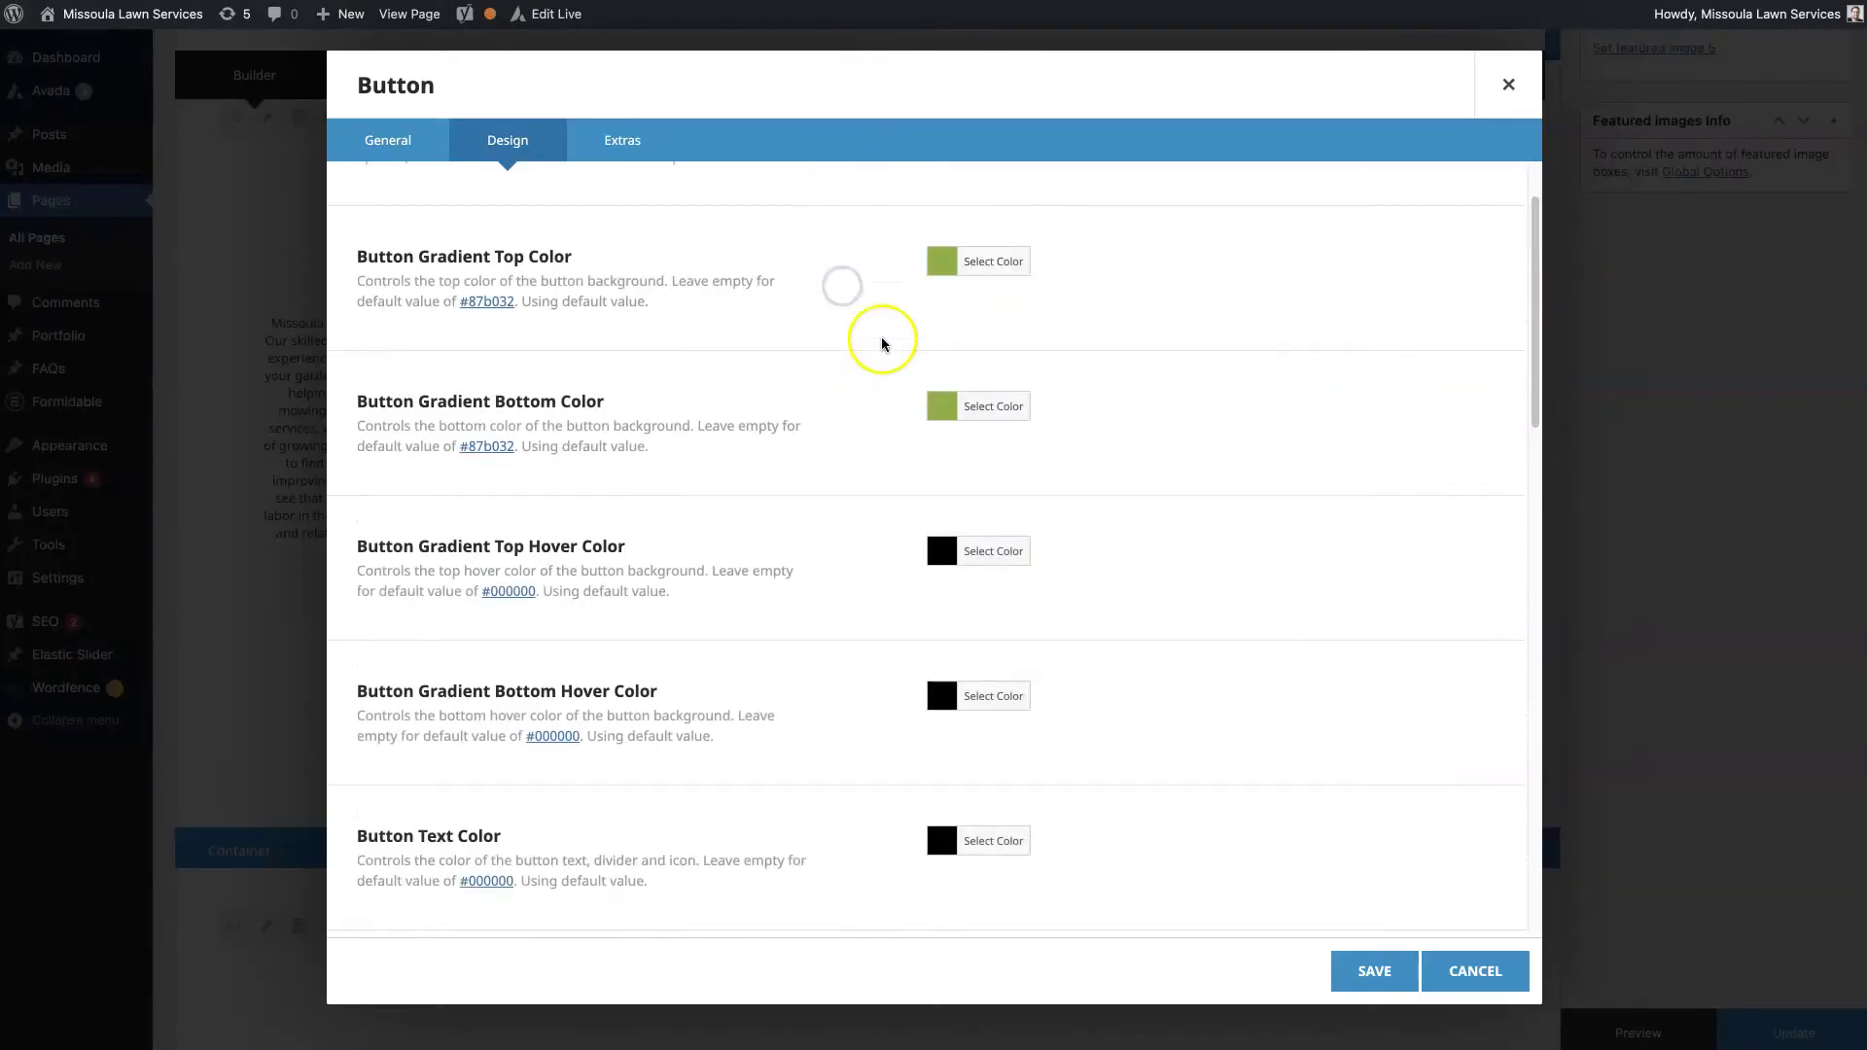
scroll(928, 754, down, 10)
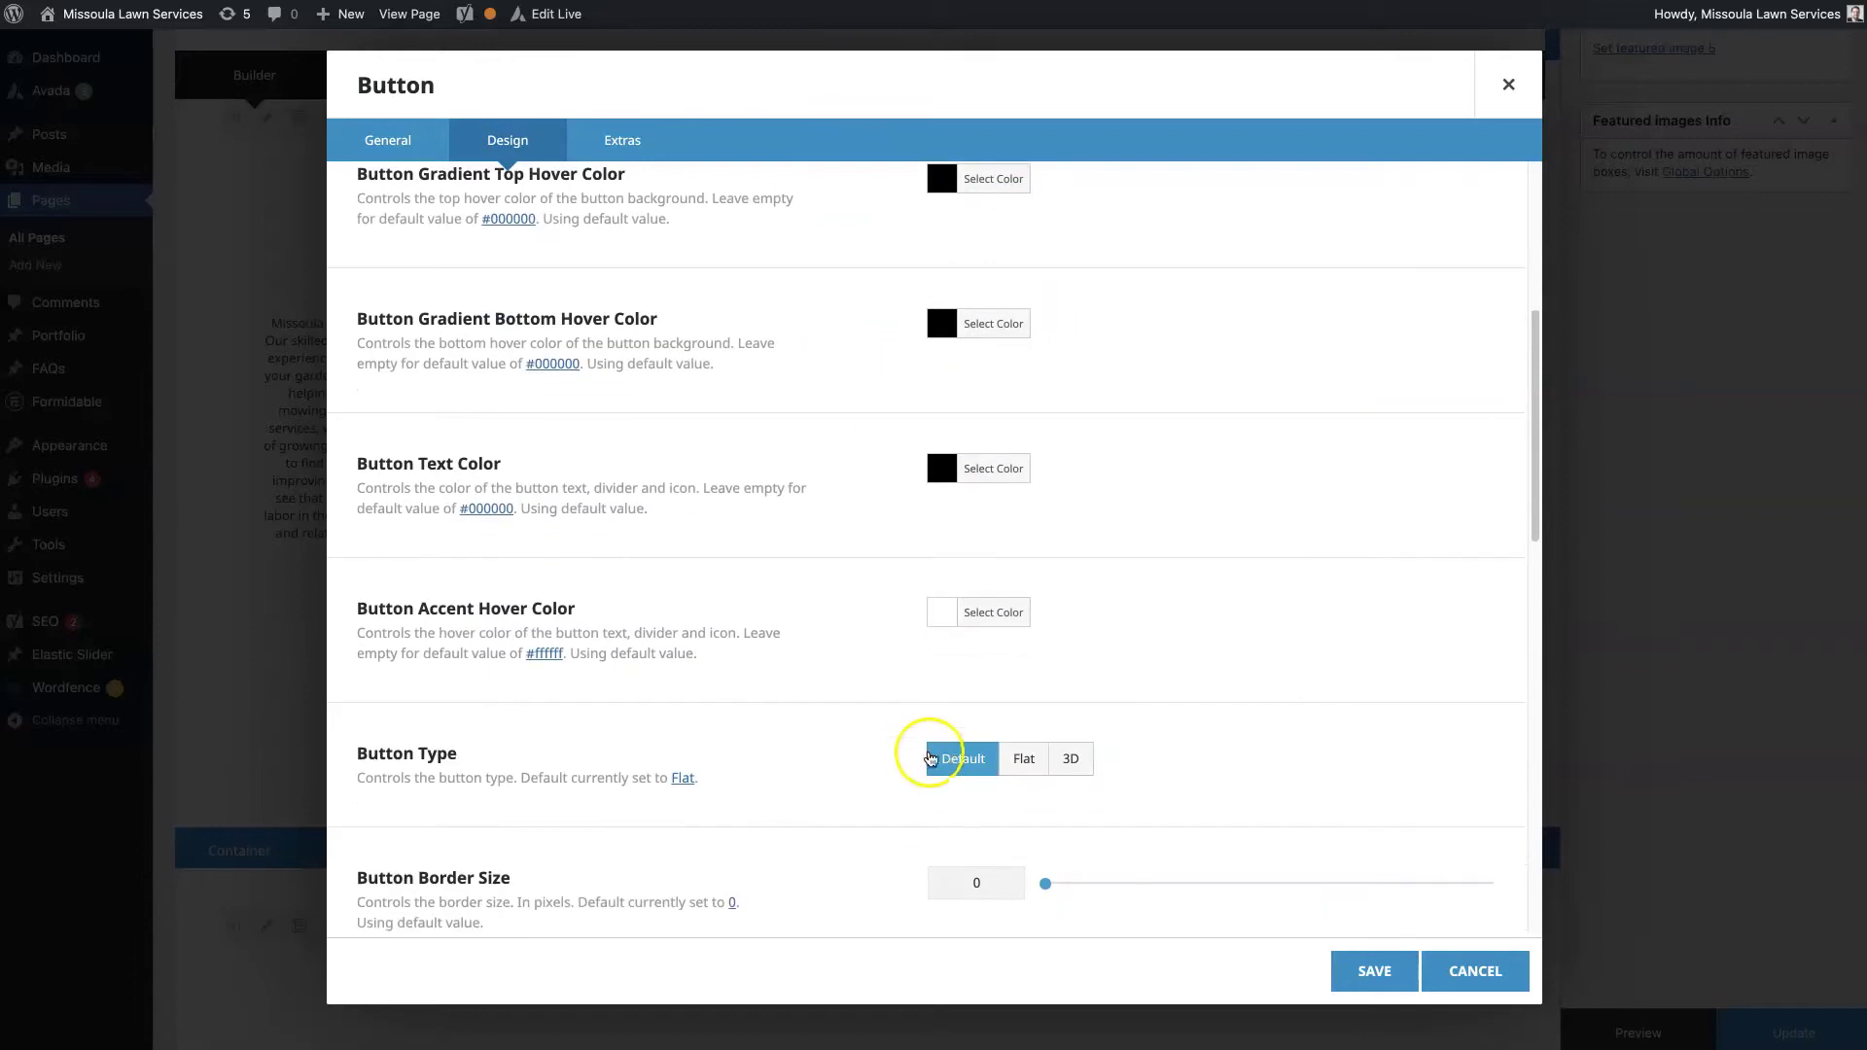
scroll(914, 751, up, 3)
scroll(914, 749, up, 7)
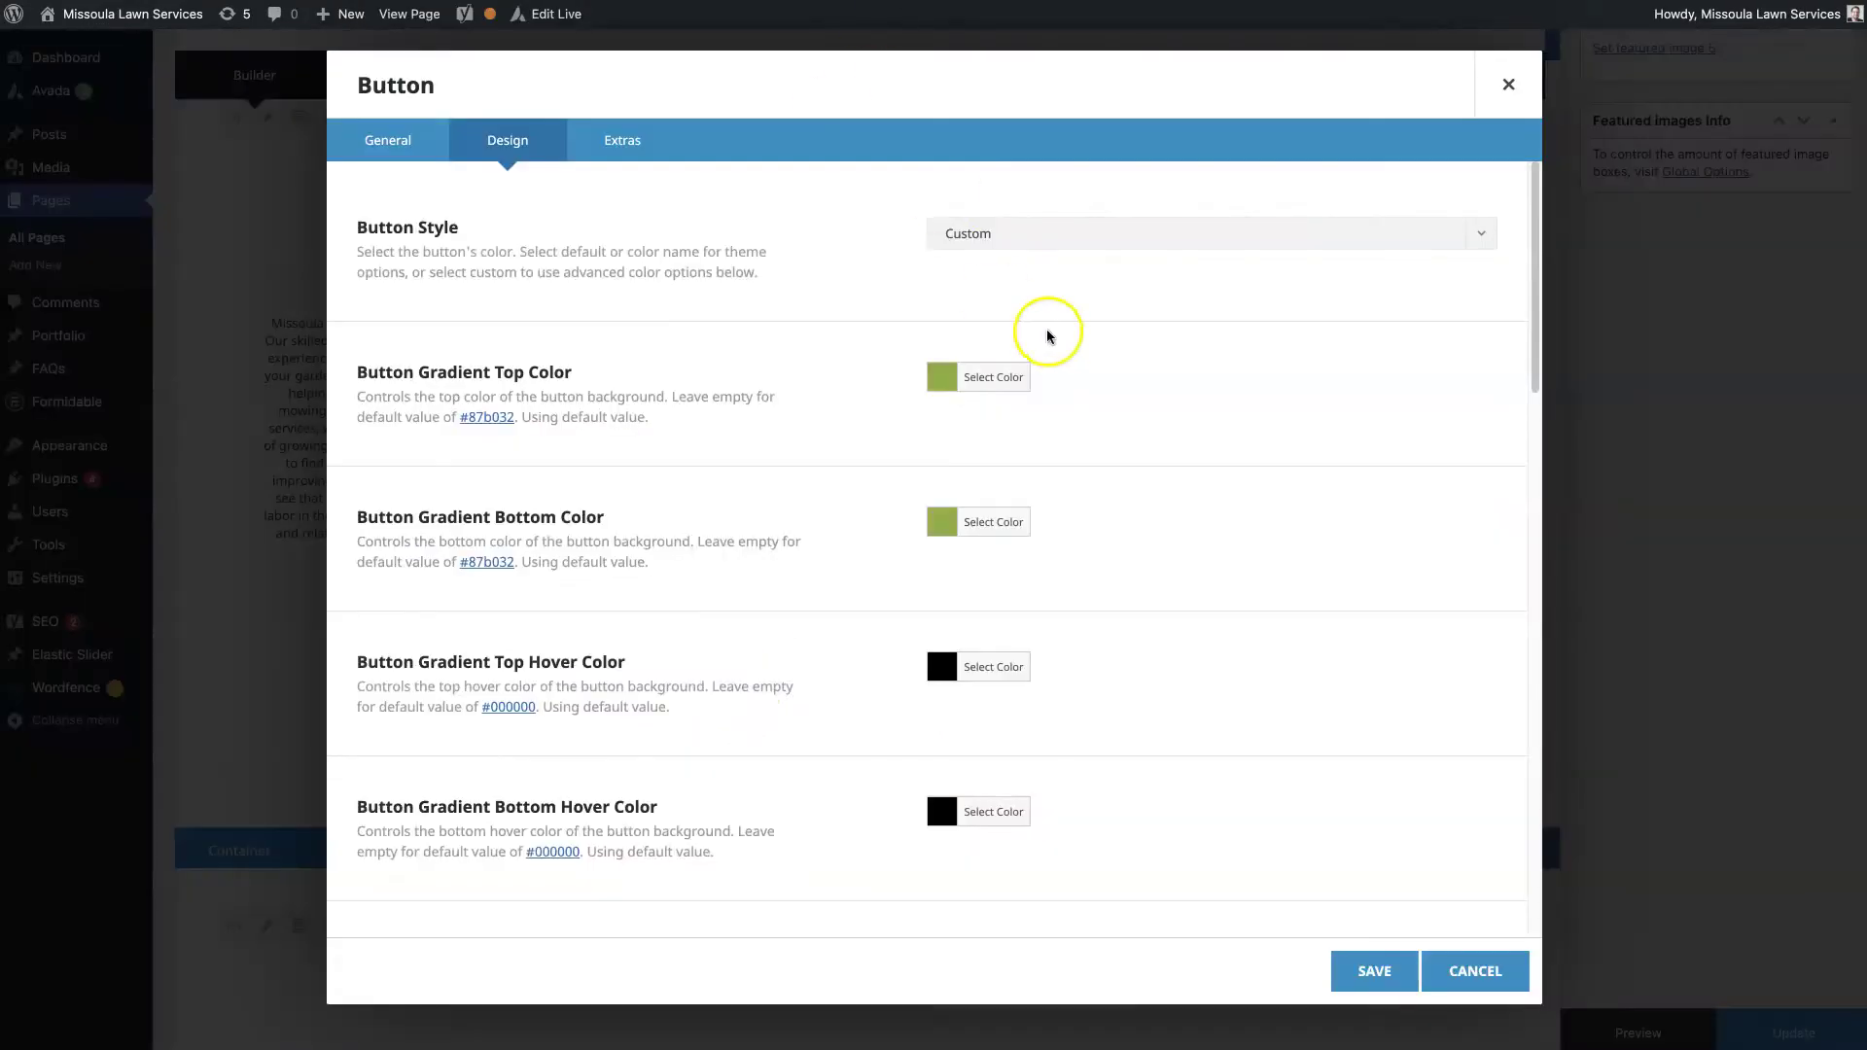
click(940, 378)
drag(992, 447, 980, 419)
click(816, 429)
- Save the button and preview the yellow-to-green gradient on the live page
click(1366, 969)
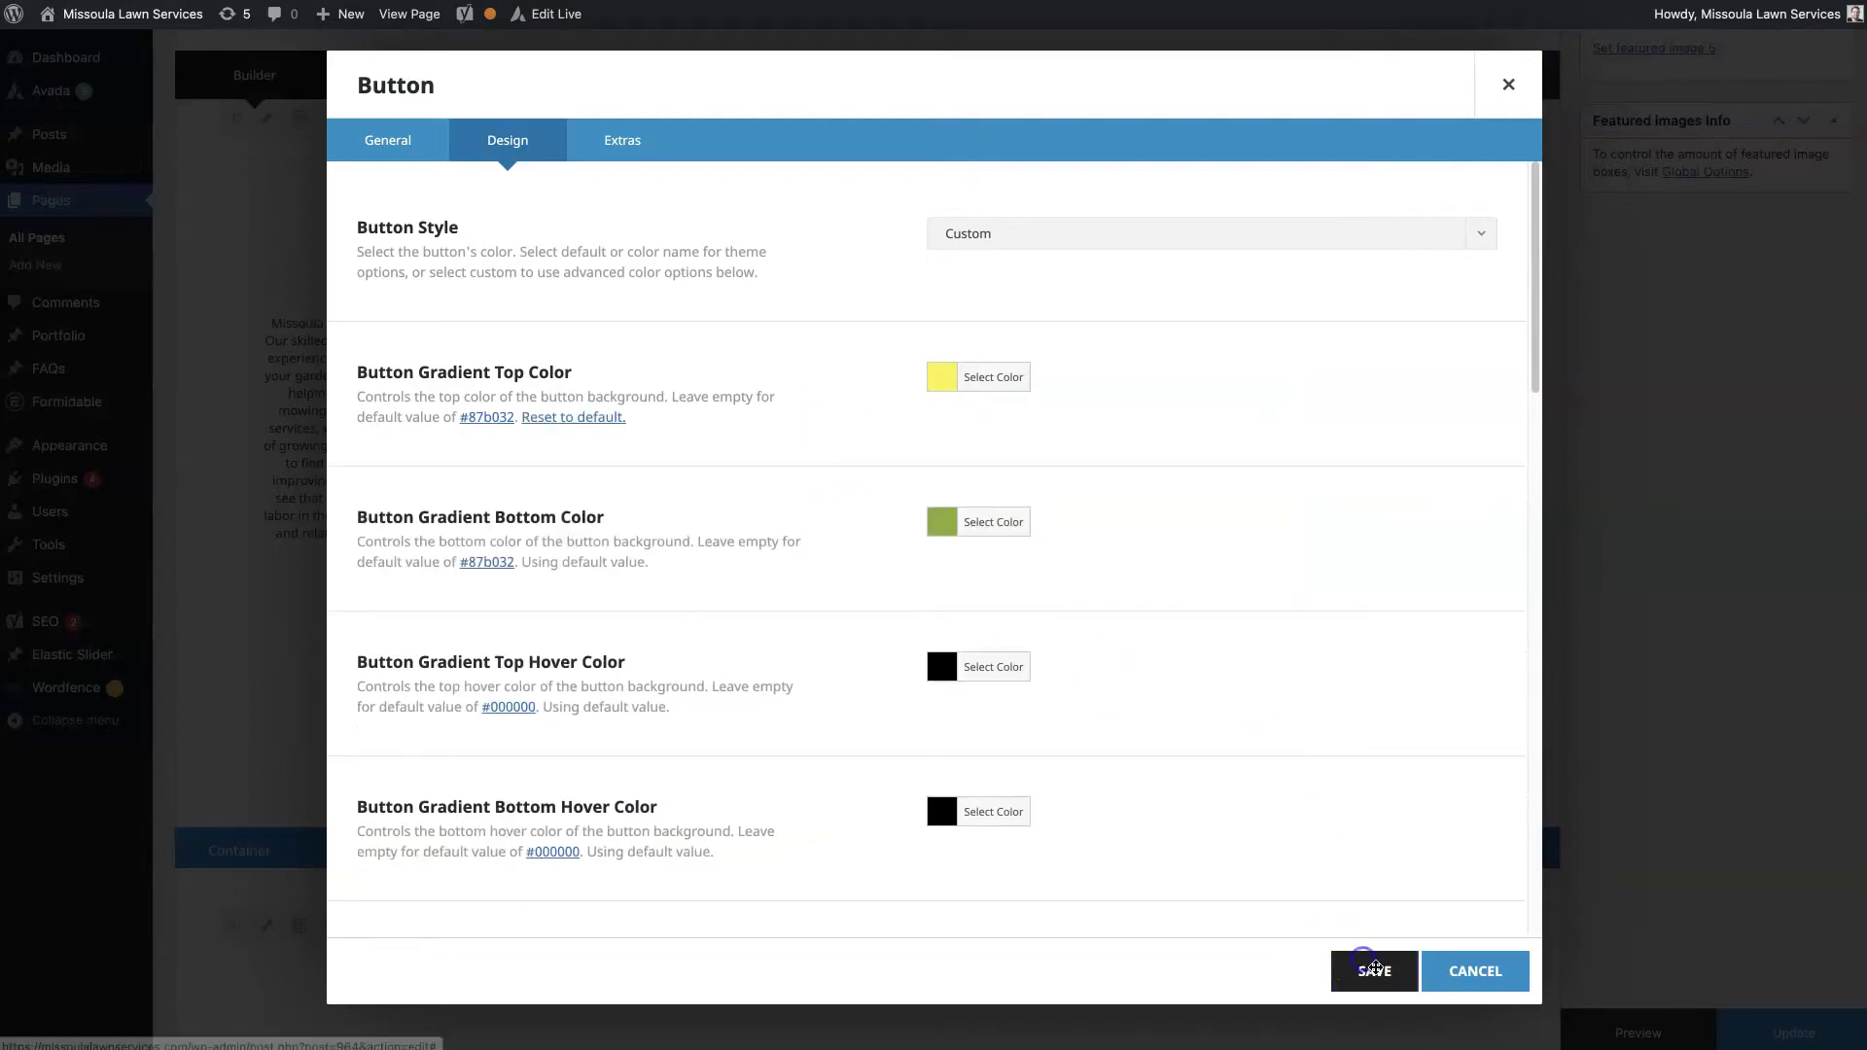
click(1615, 1030)
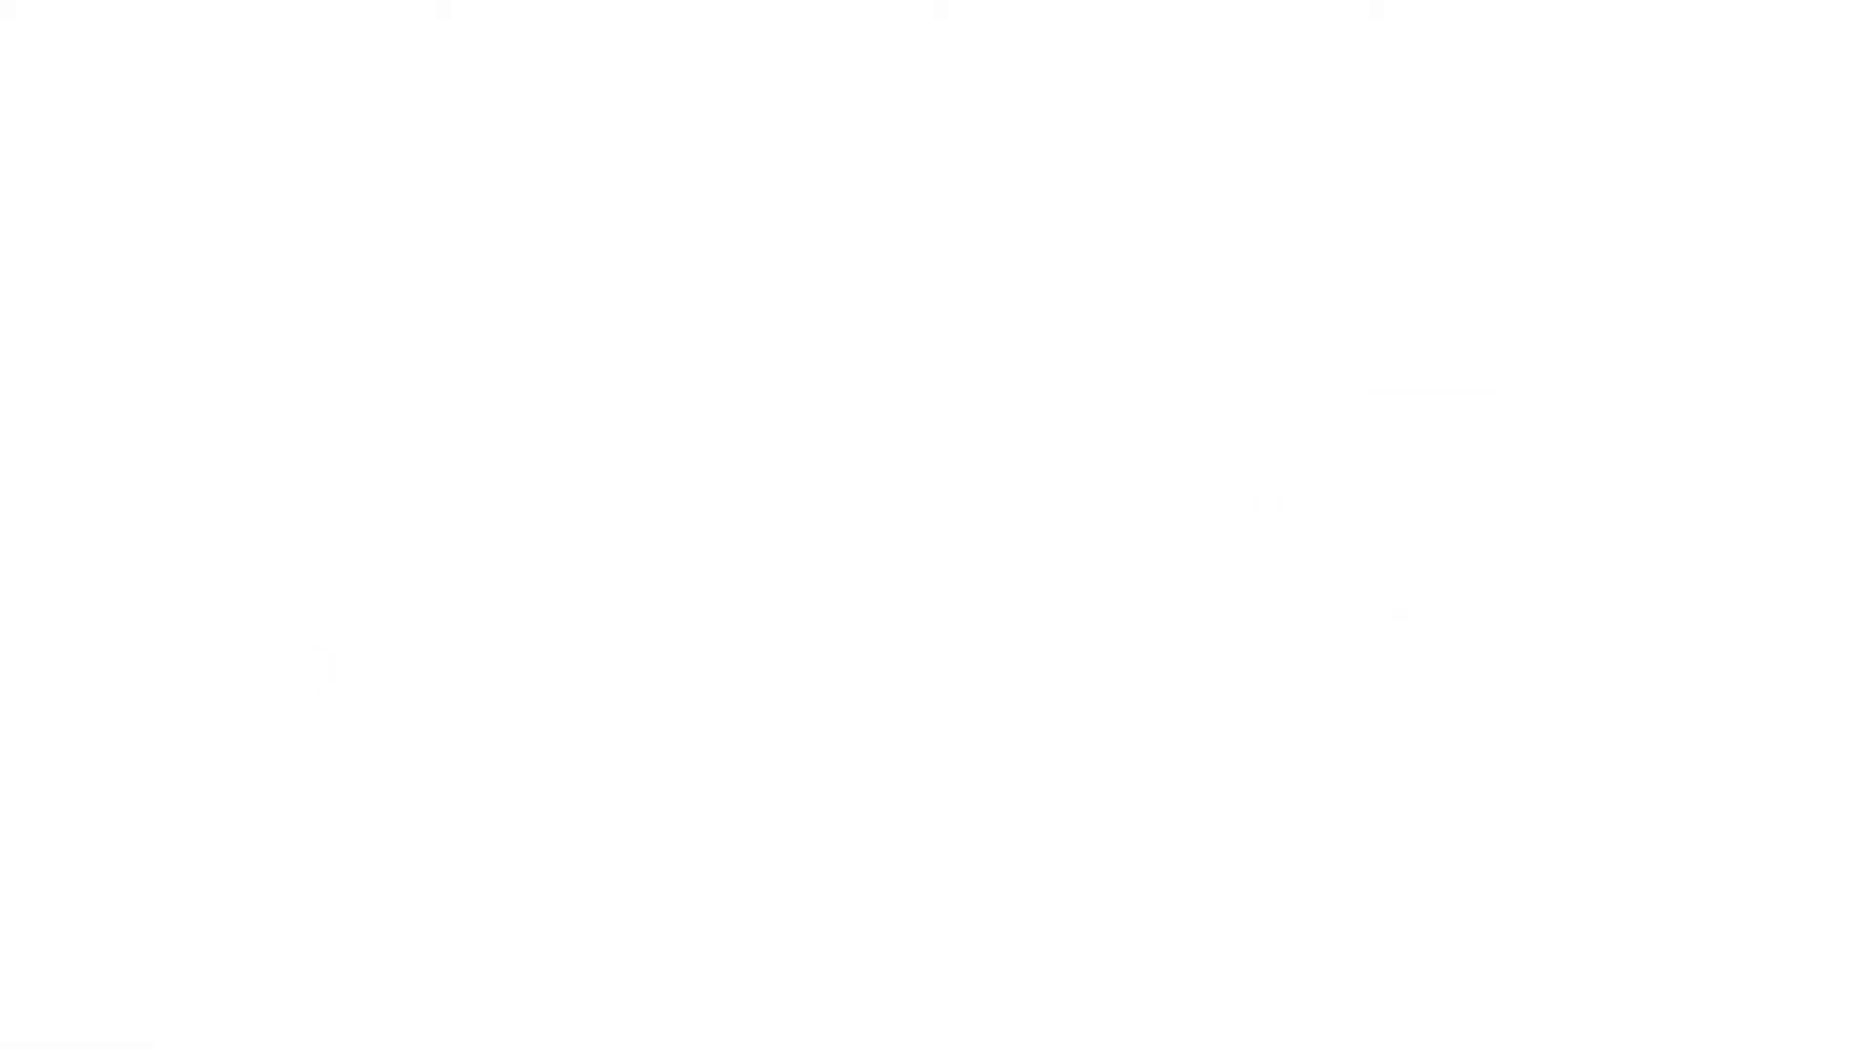
scroll(919, 630, down, 7)
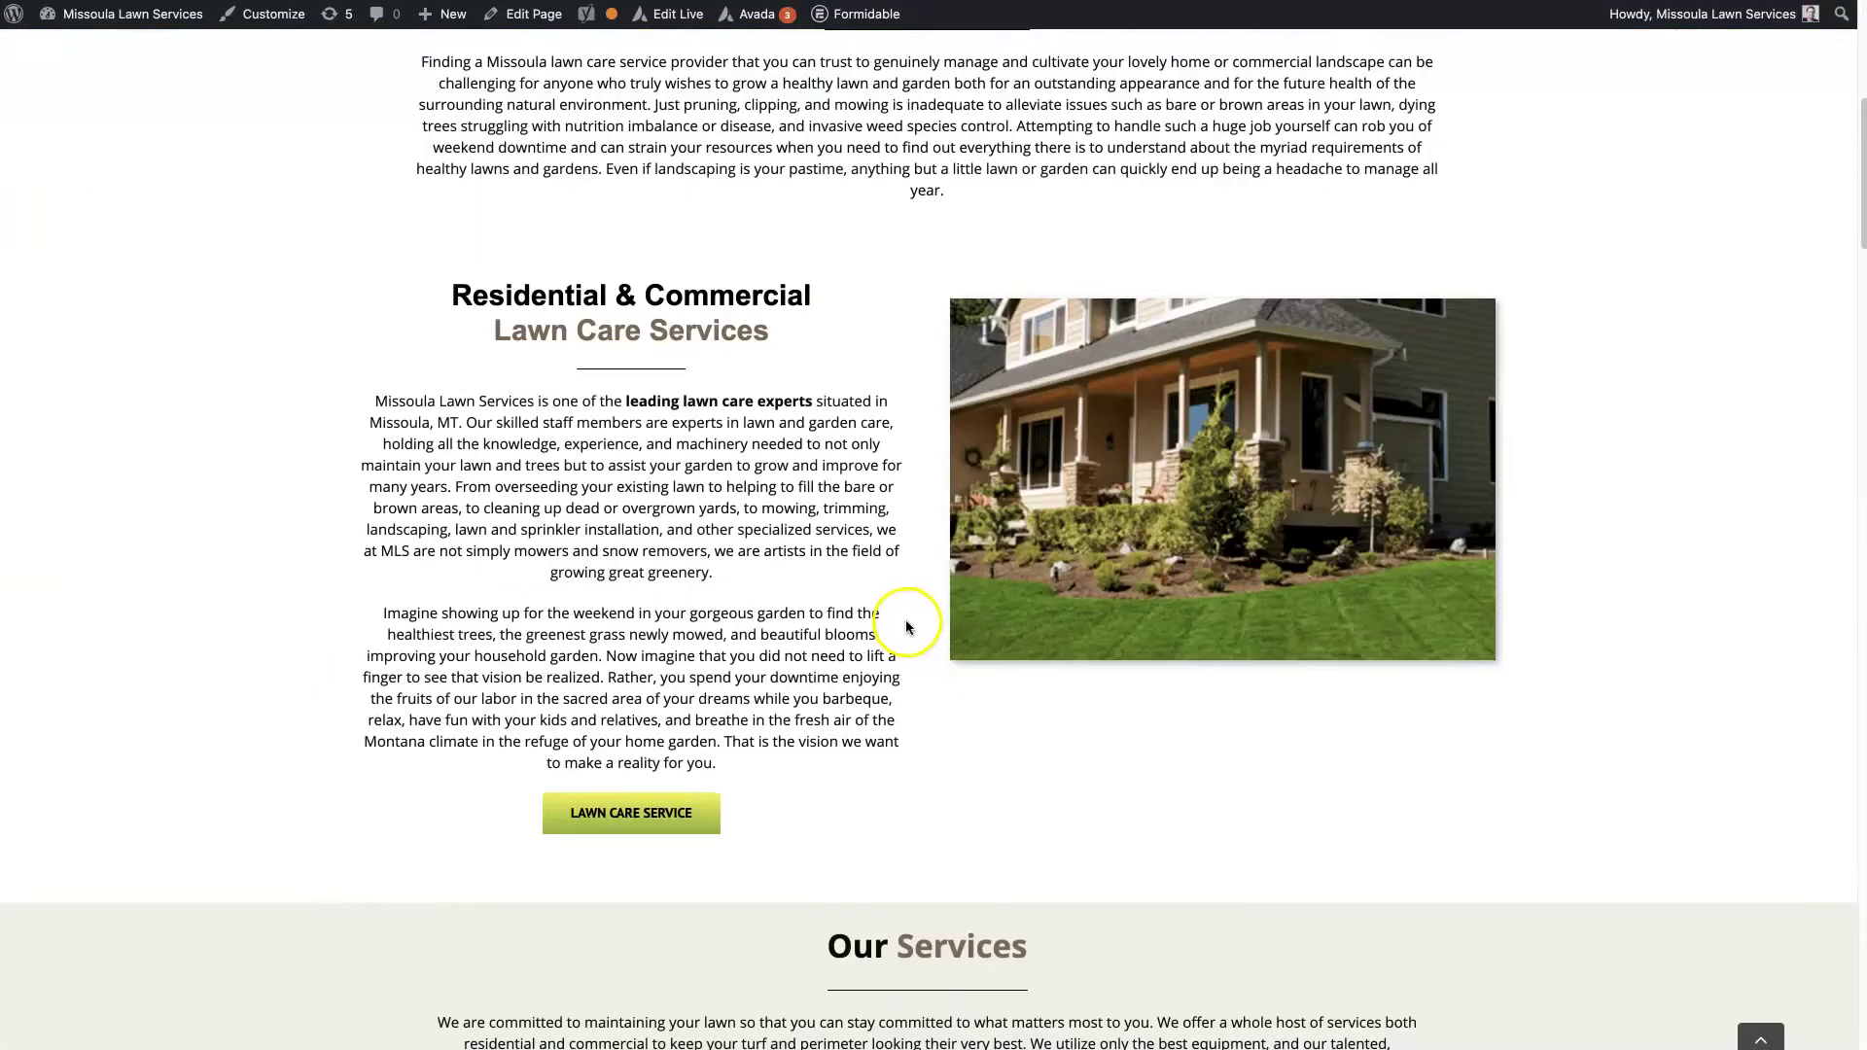
scroll(907, 627, down, 2)
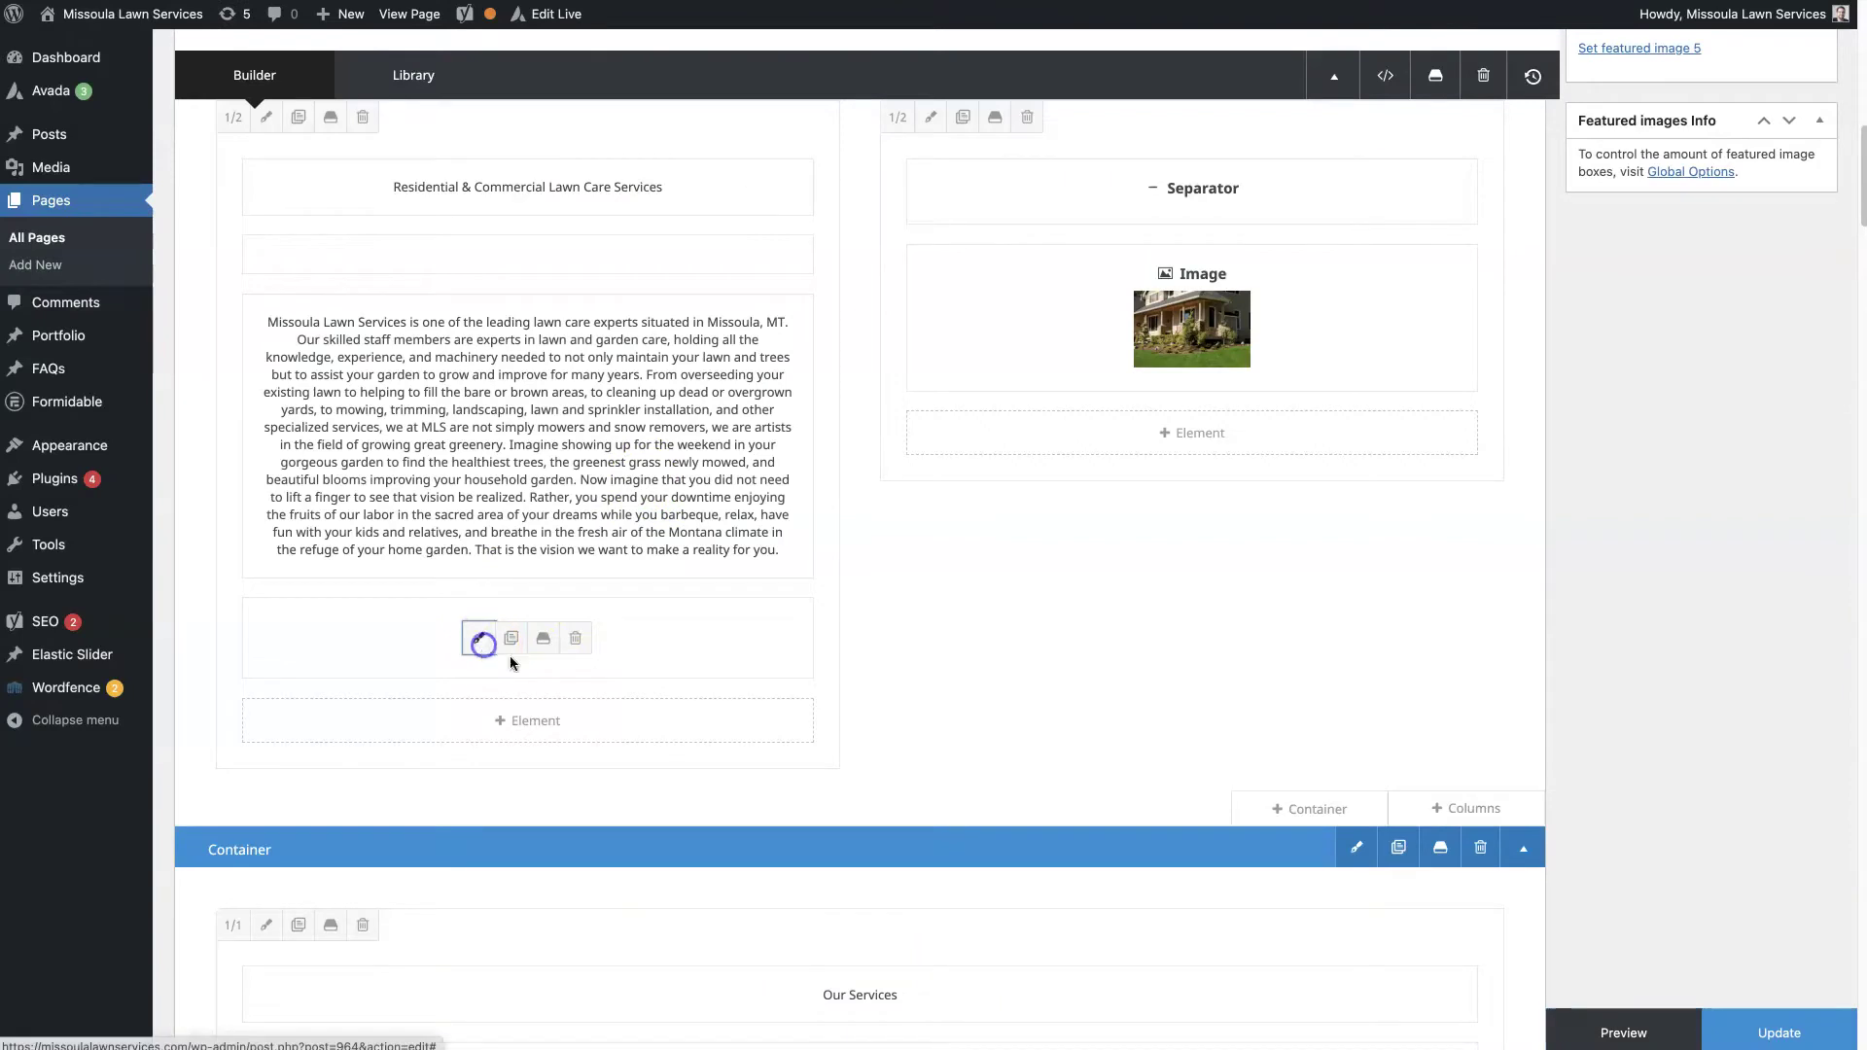
- Reopen the button's Design settings and review the current gradient top and bottom colours
click(483, 645)
click(507, 140)
scroll(680, 389, down, 1)
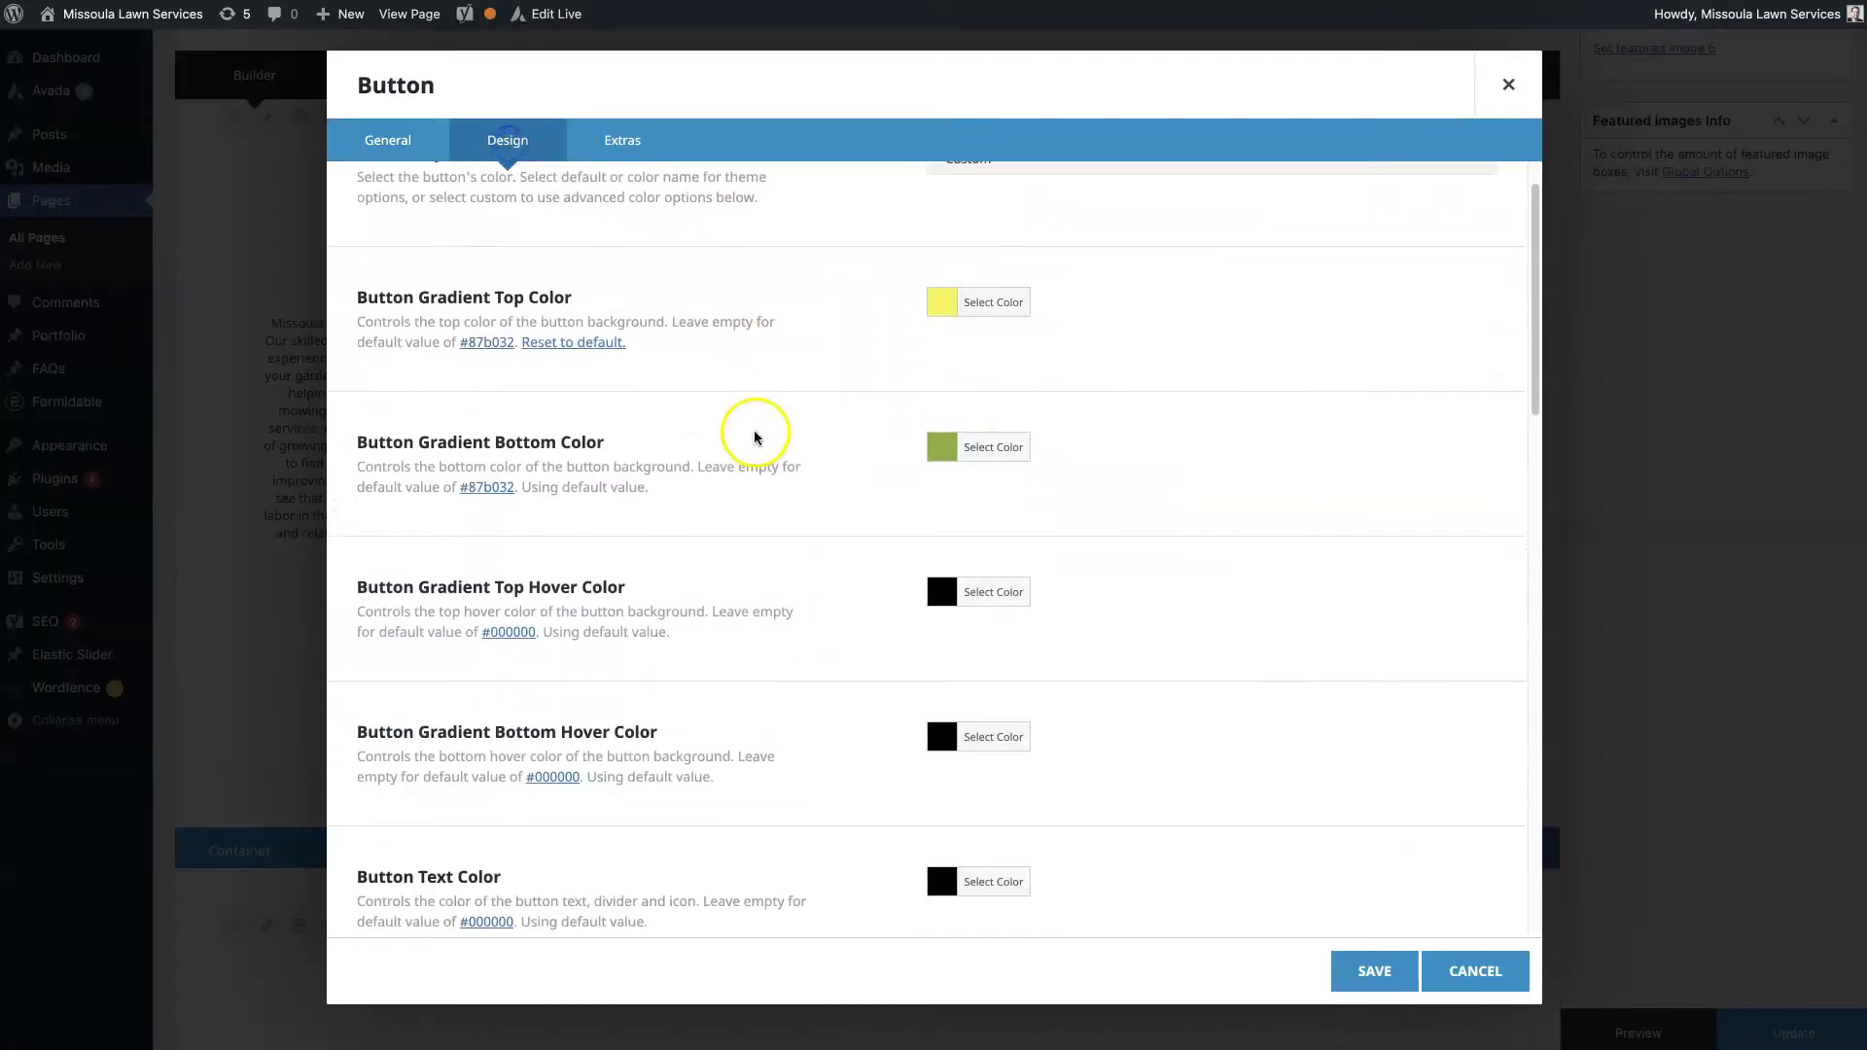
drag(373, 288, 638, 288)
drag(522, 437, 544, 442)
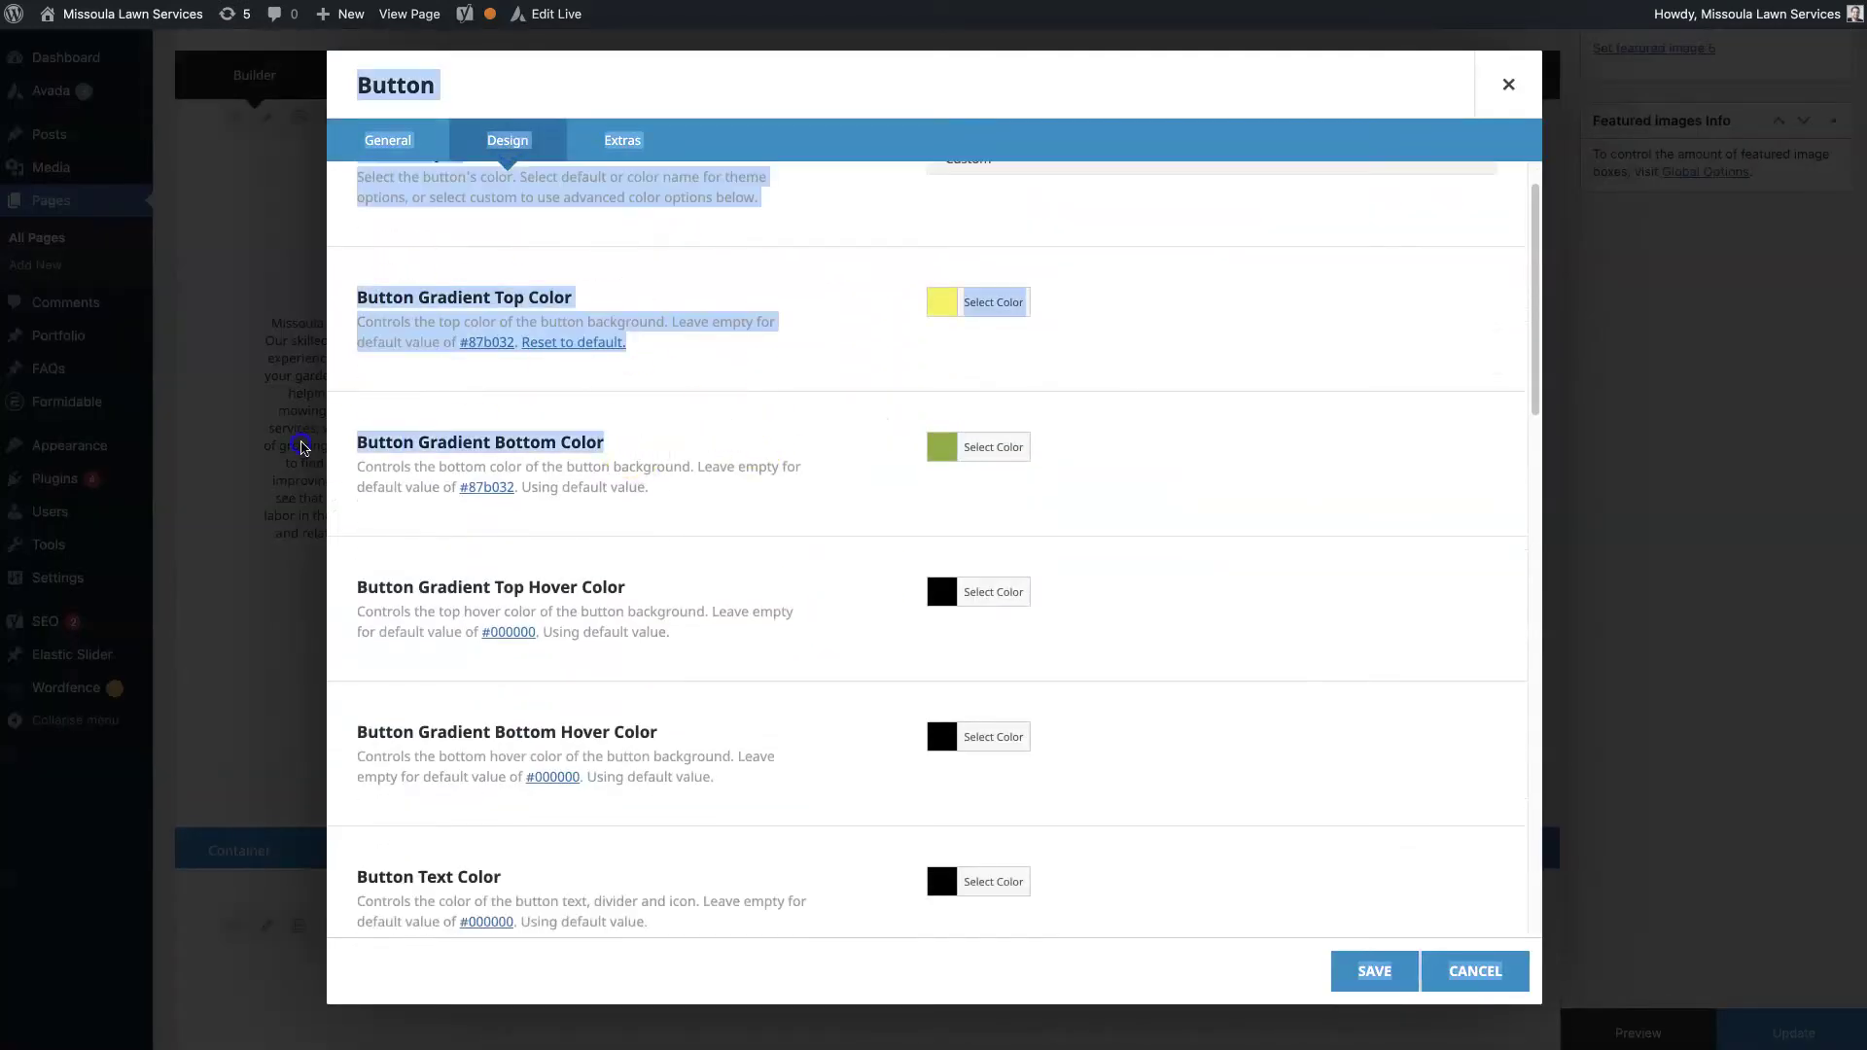
click(544, 442)
scroll(687, 596, down, 1)
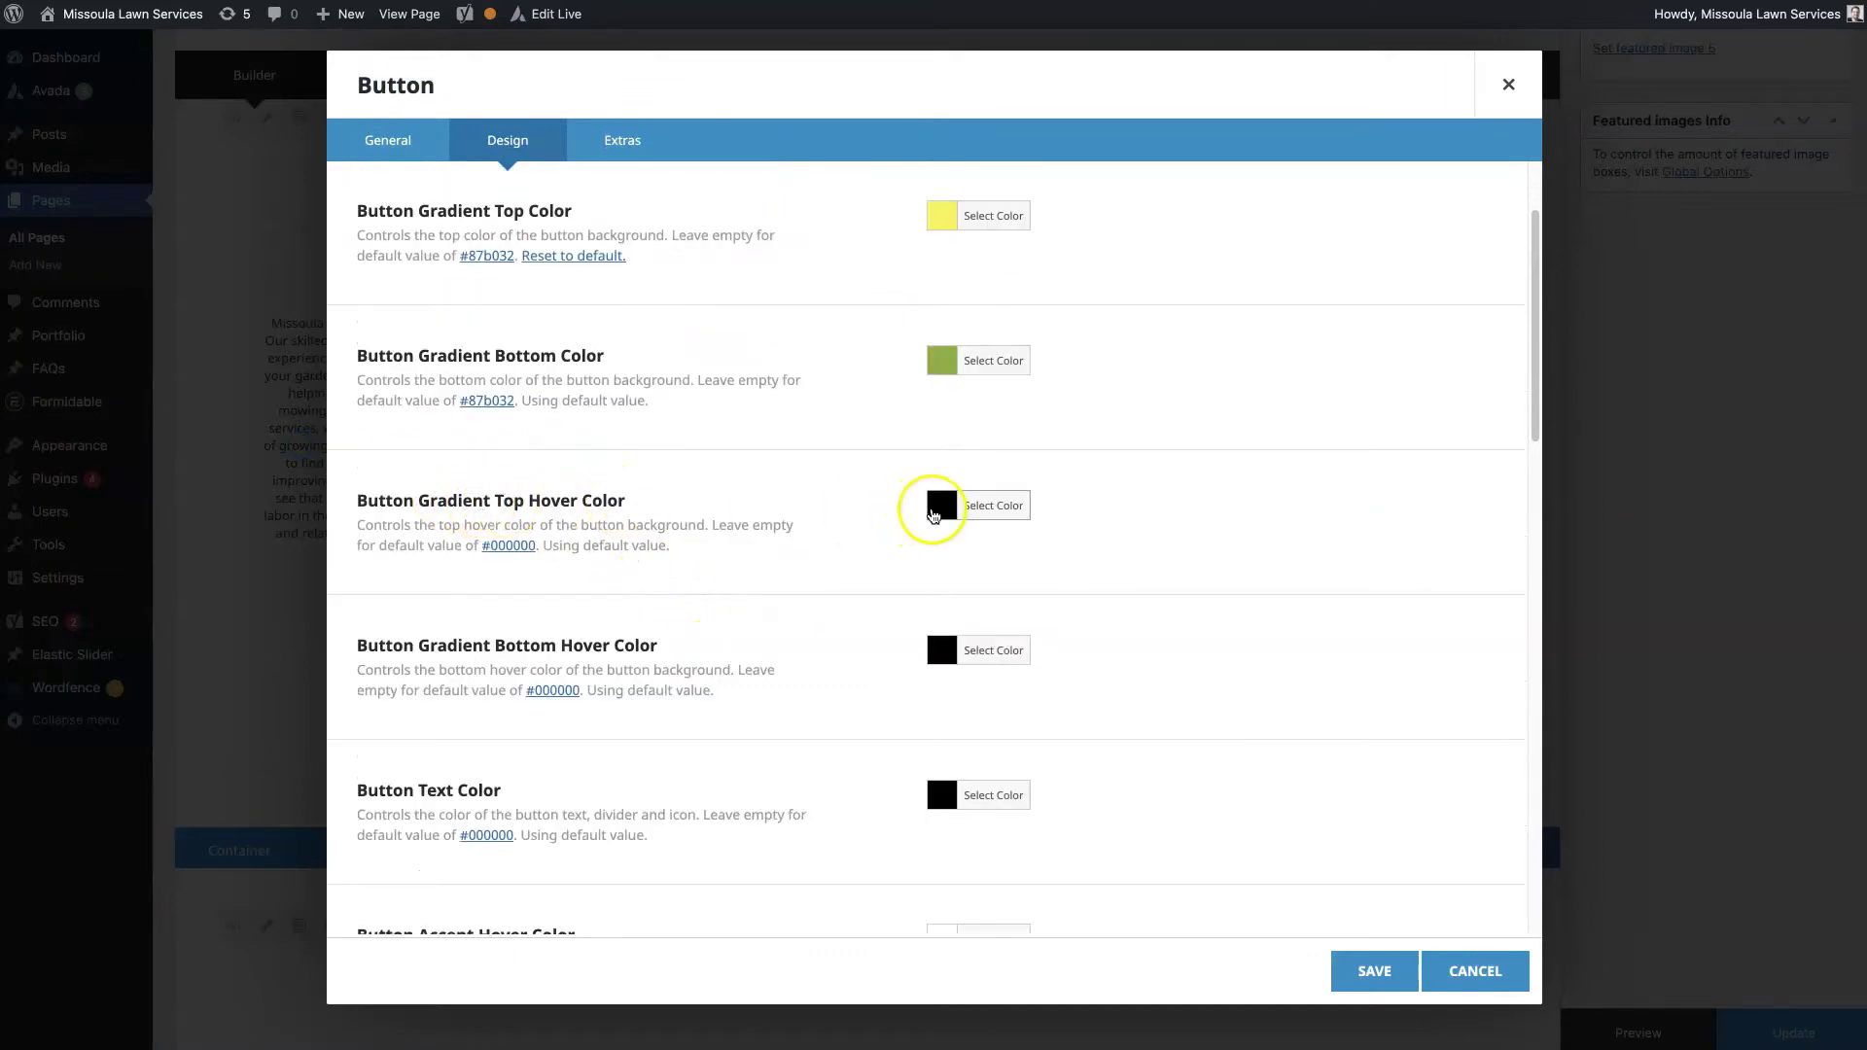
click(941, 215)
click(867, 320)
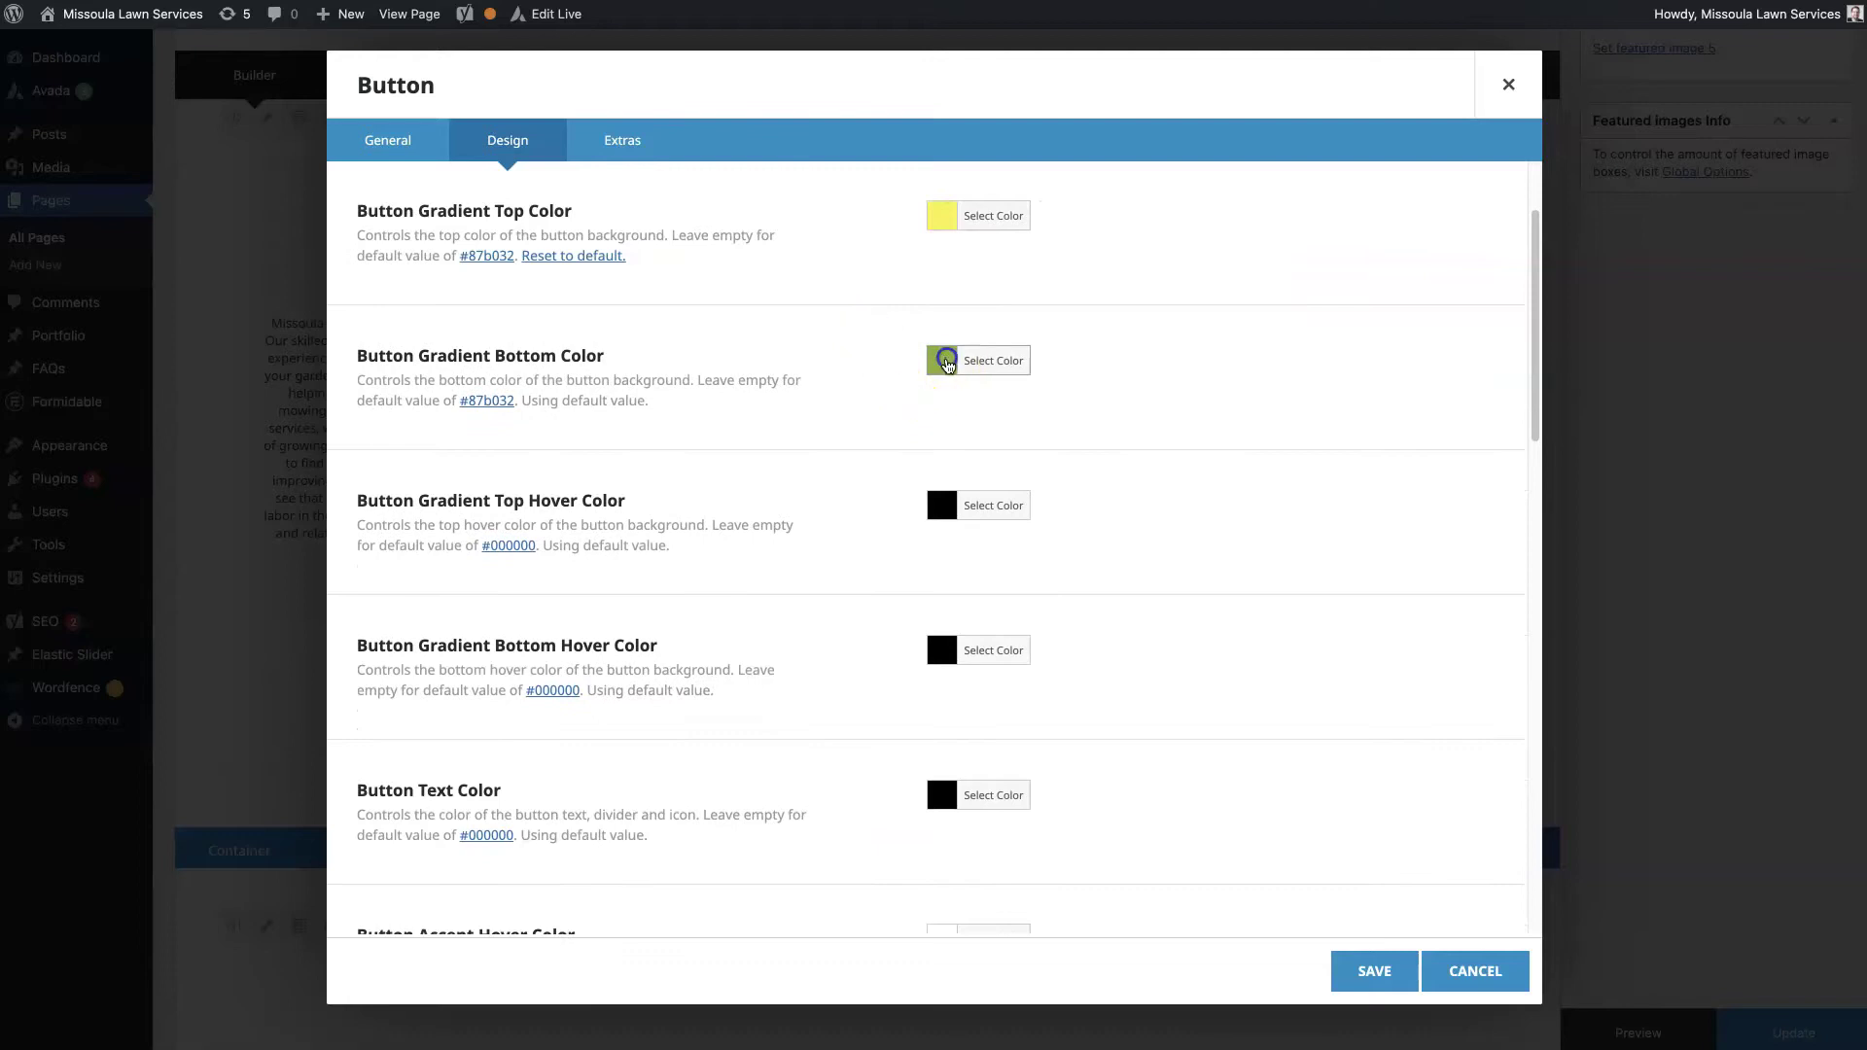
click(942, 360)
click(875, 329)
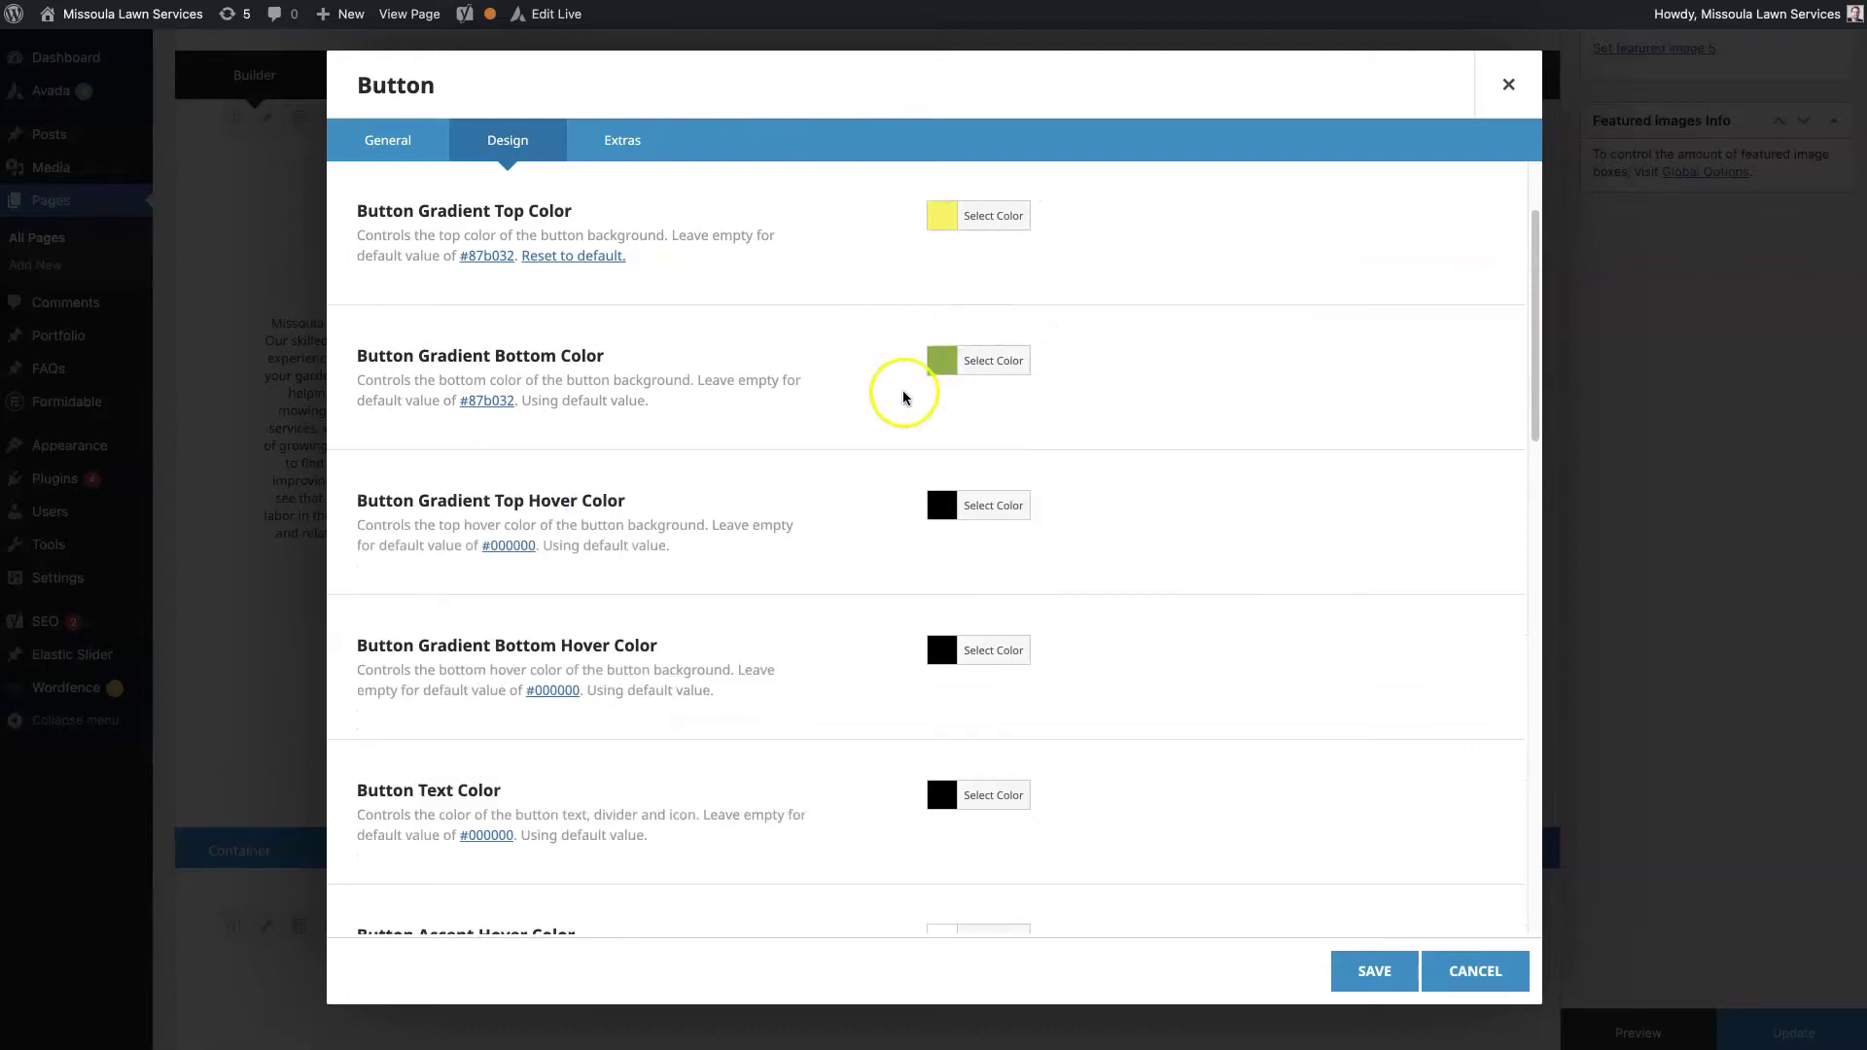
- Set both gradient hover colours to red #f44336, save, and preview the page
click(939, 506)
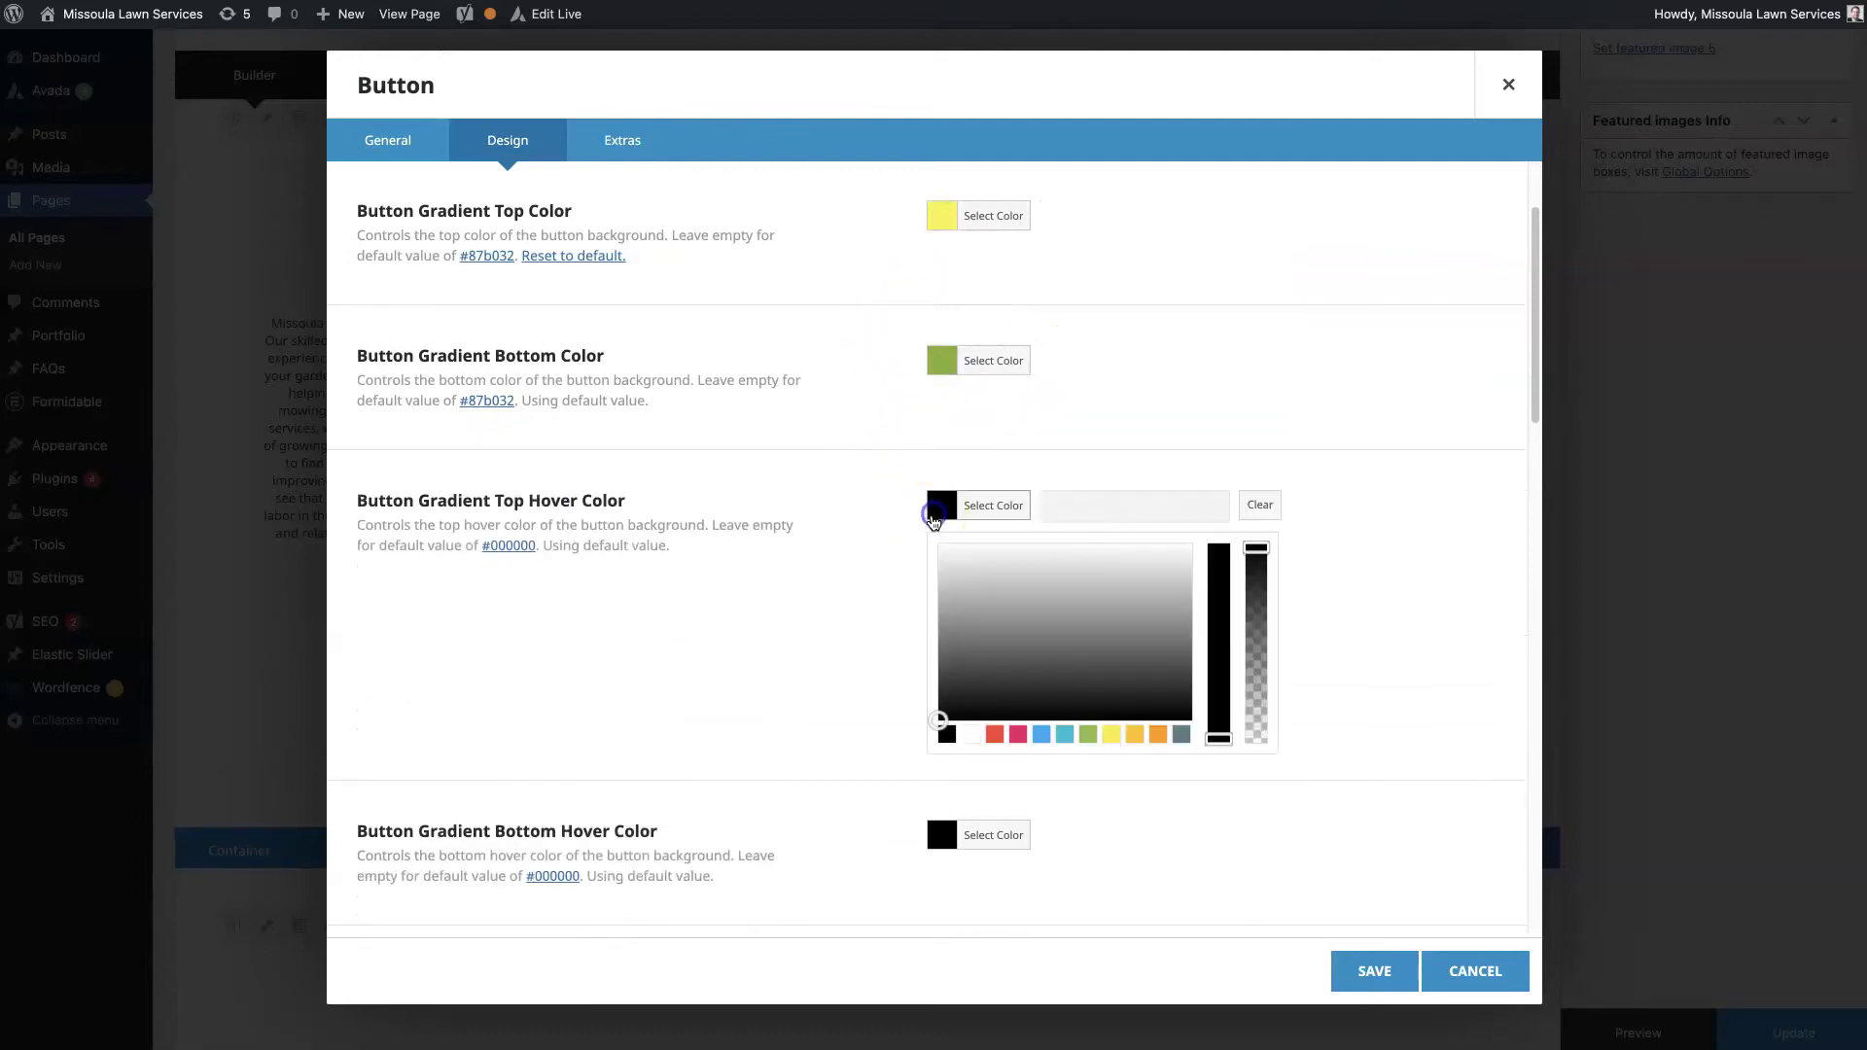
click(982, 734)
click(808, 657)
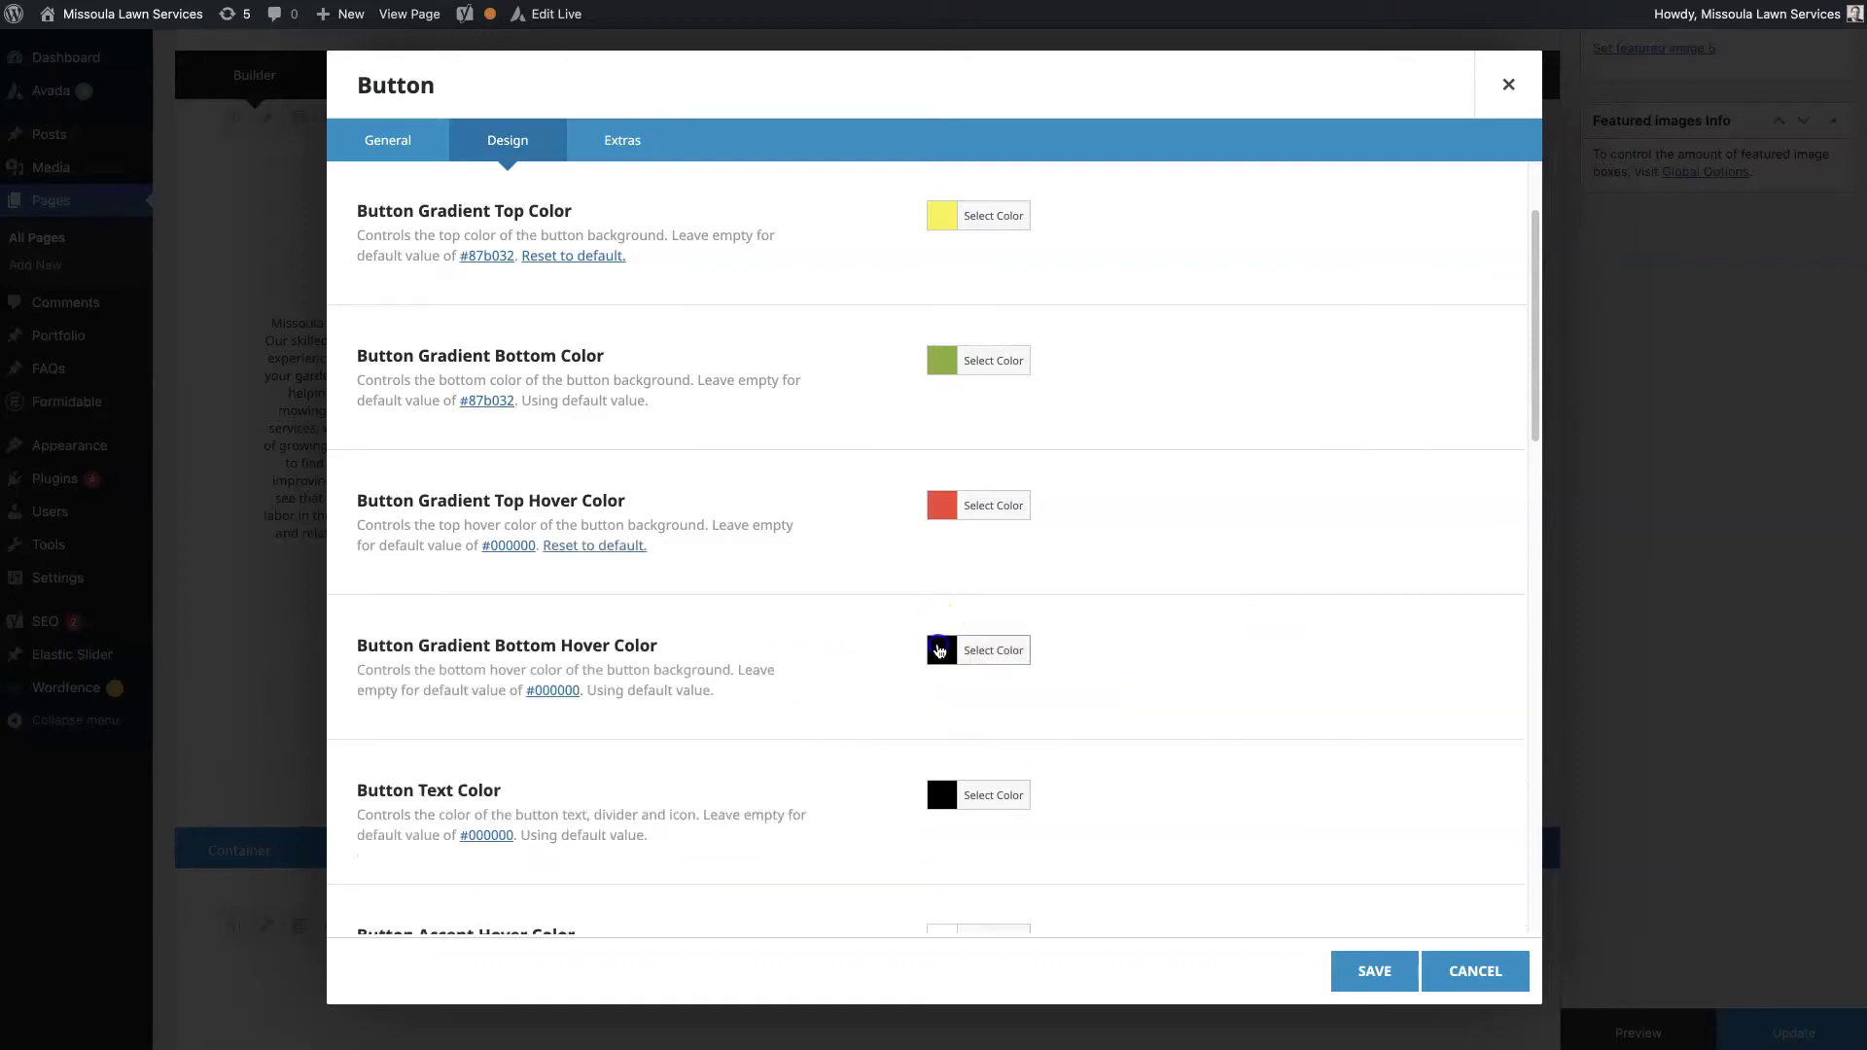
click(942, 651)
click(994, 880)
click(792, 696)
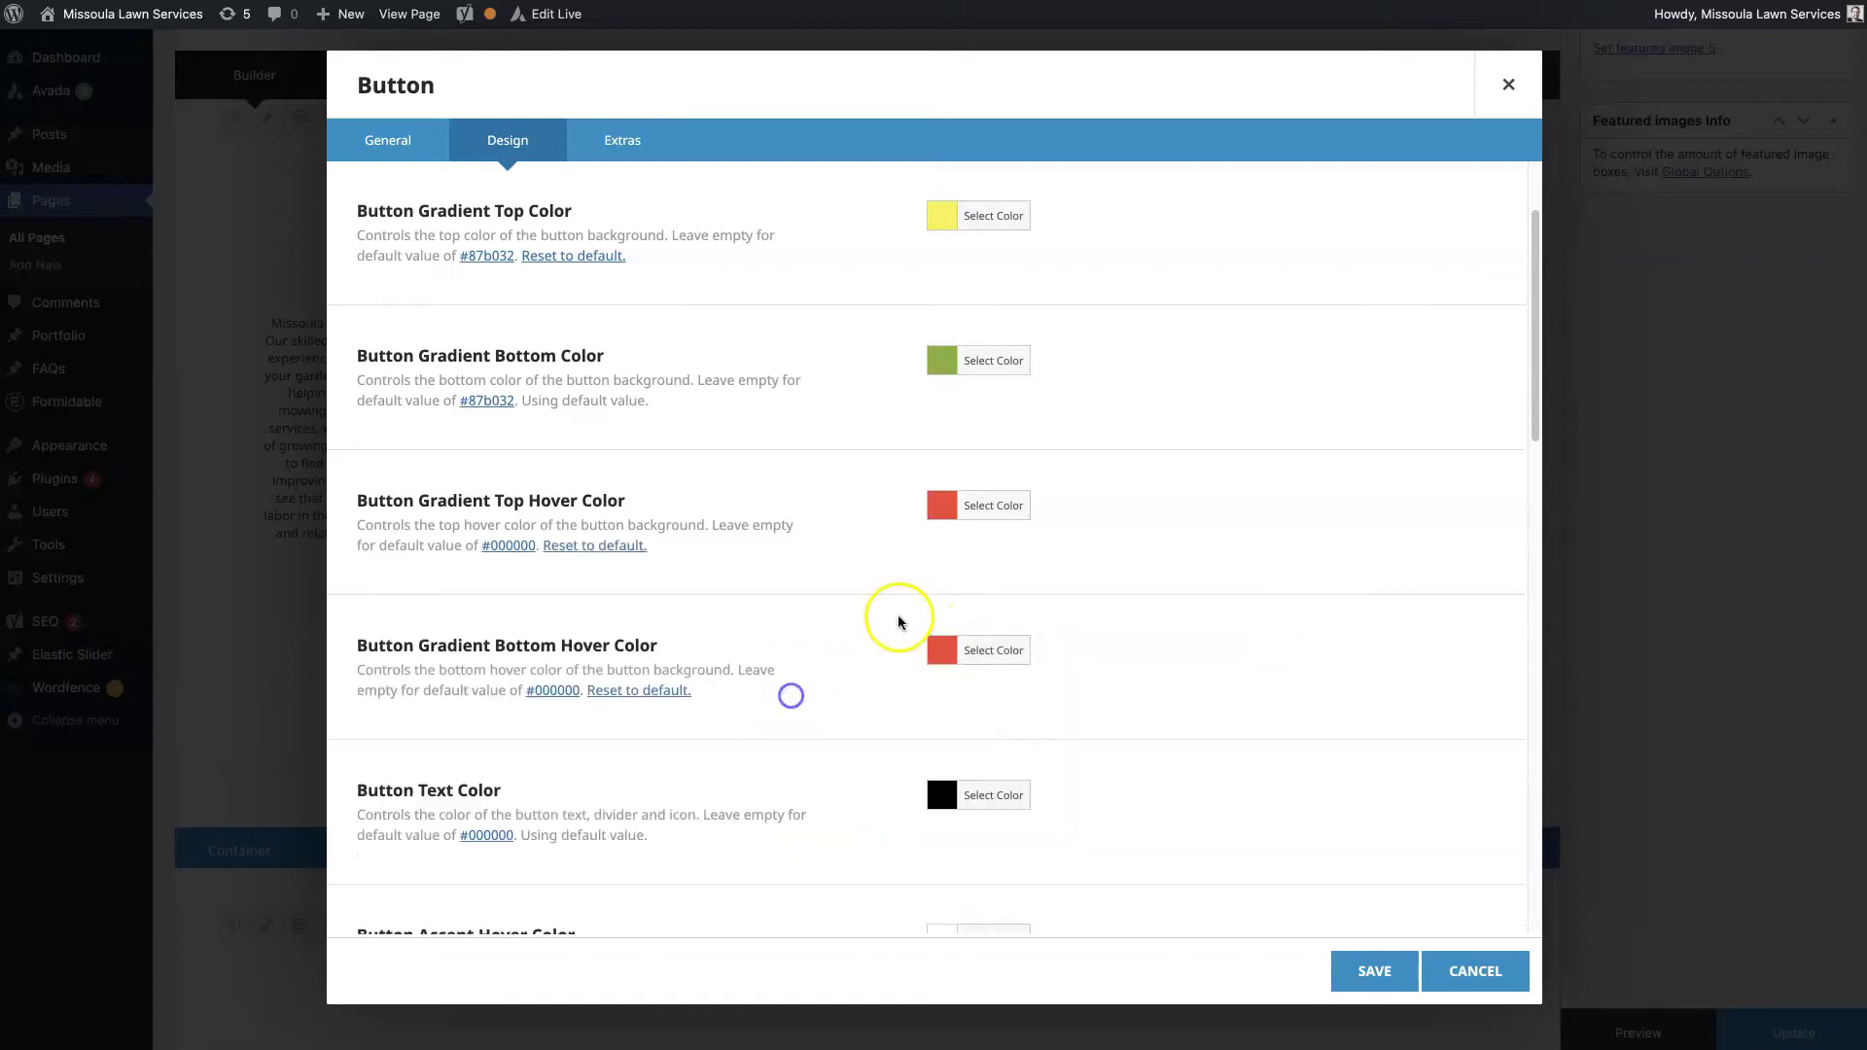
scroll(858, 535, down, 3)
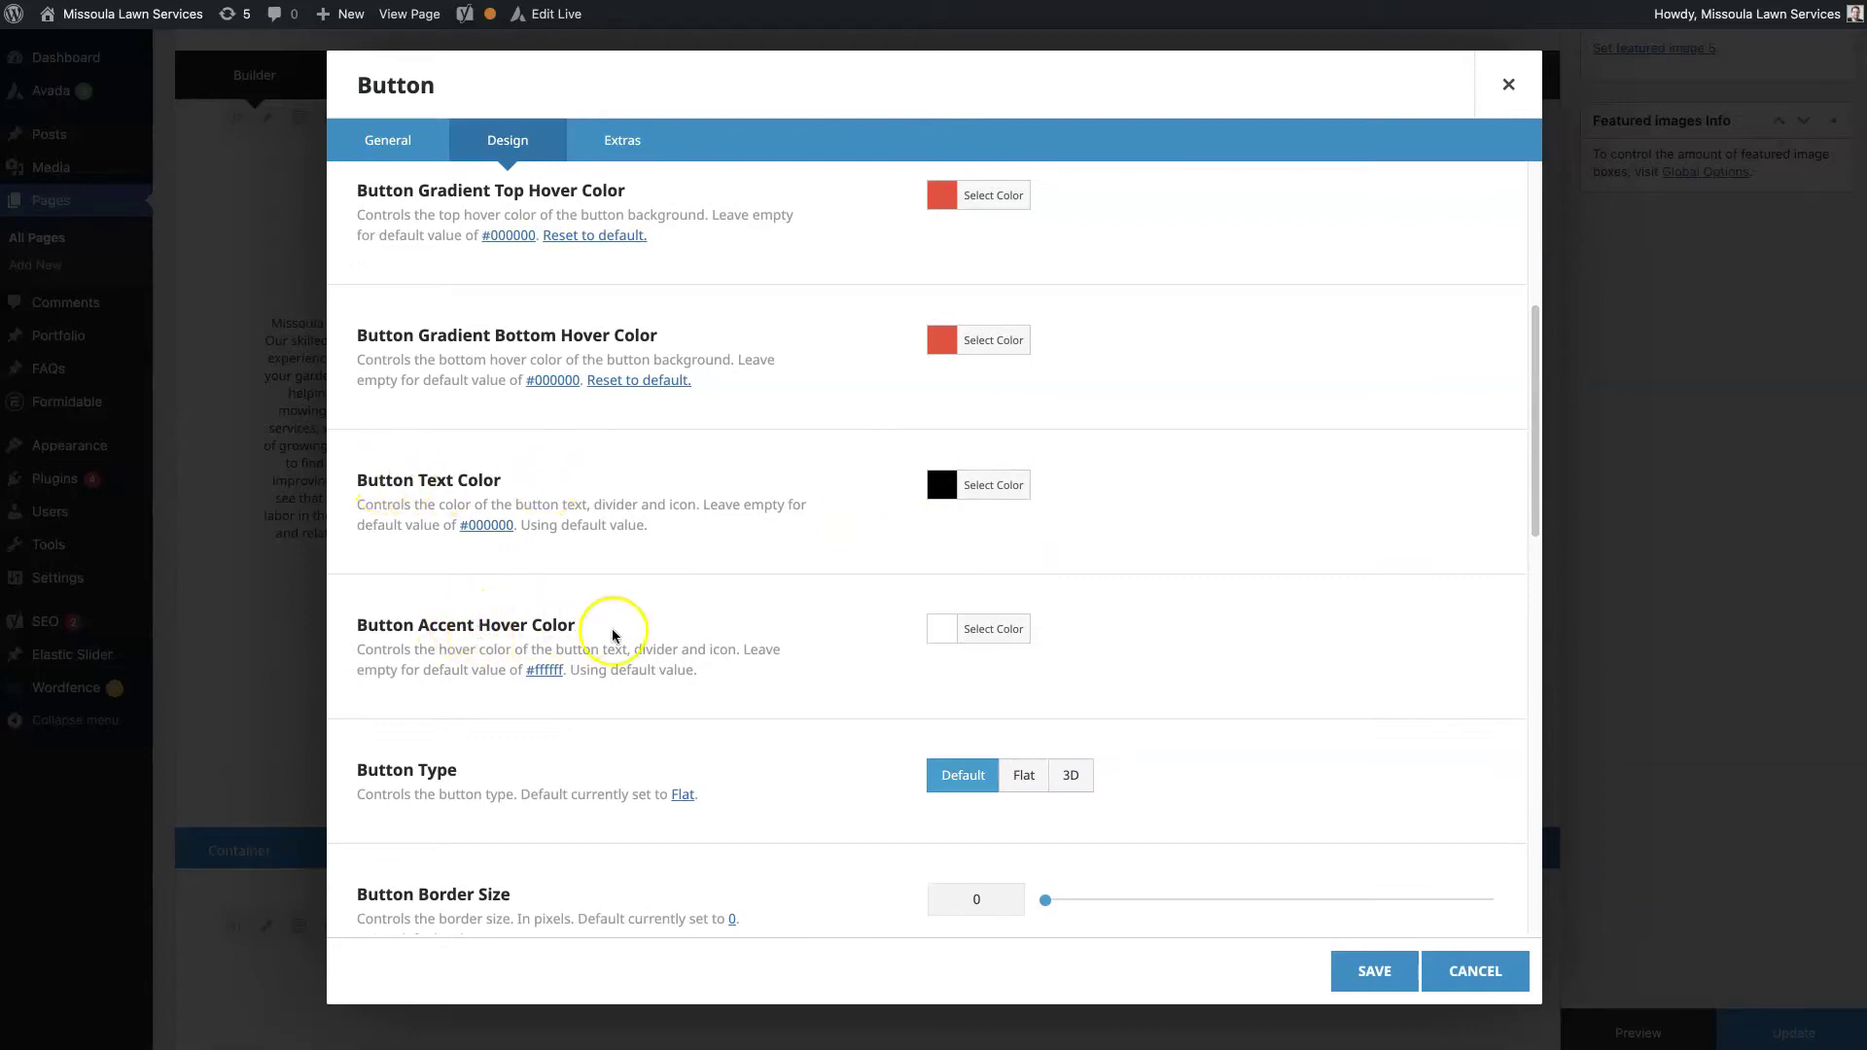
click(1374, 970)
click(1614, 1021)
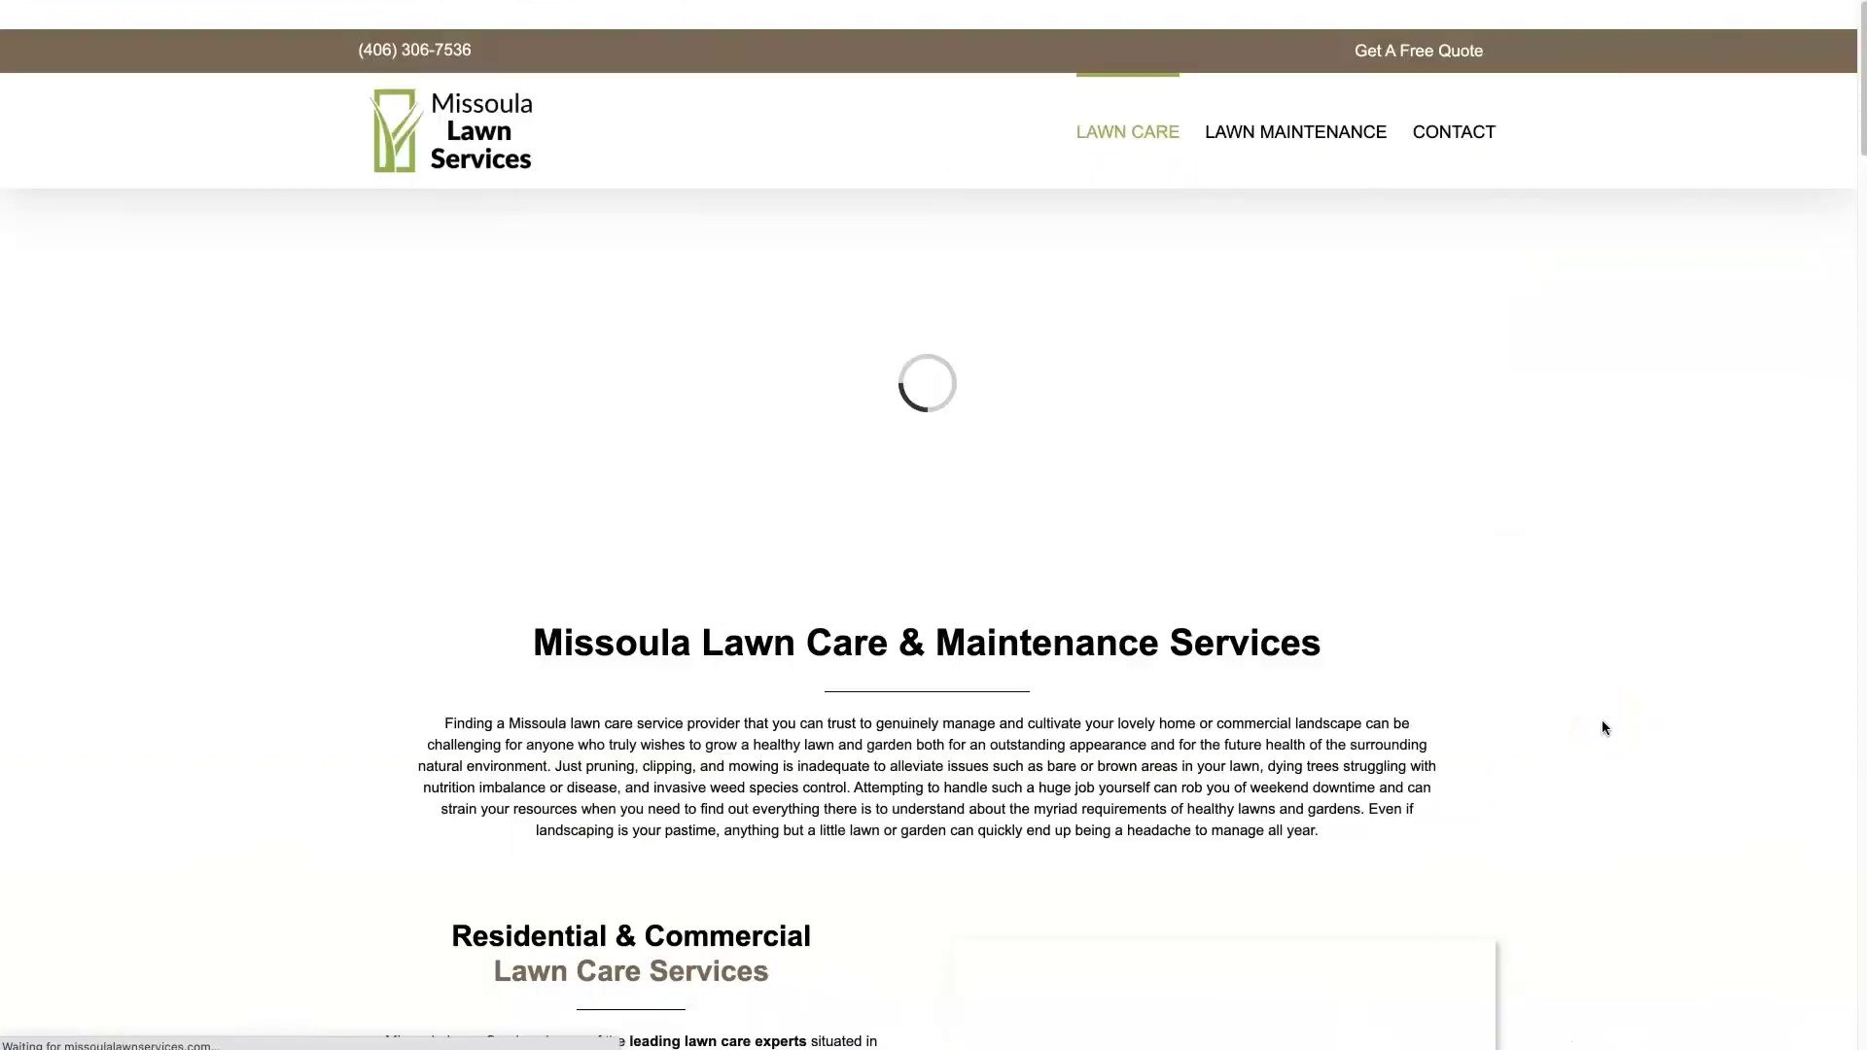
scroll(1354, 690, down, 8)
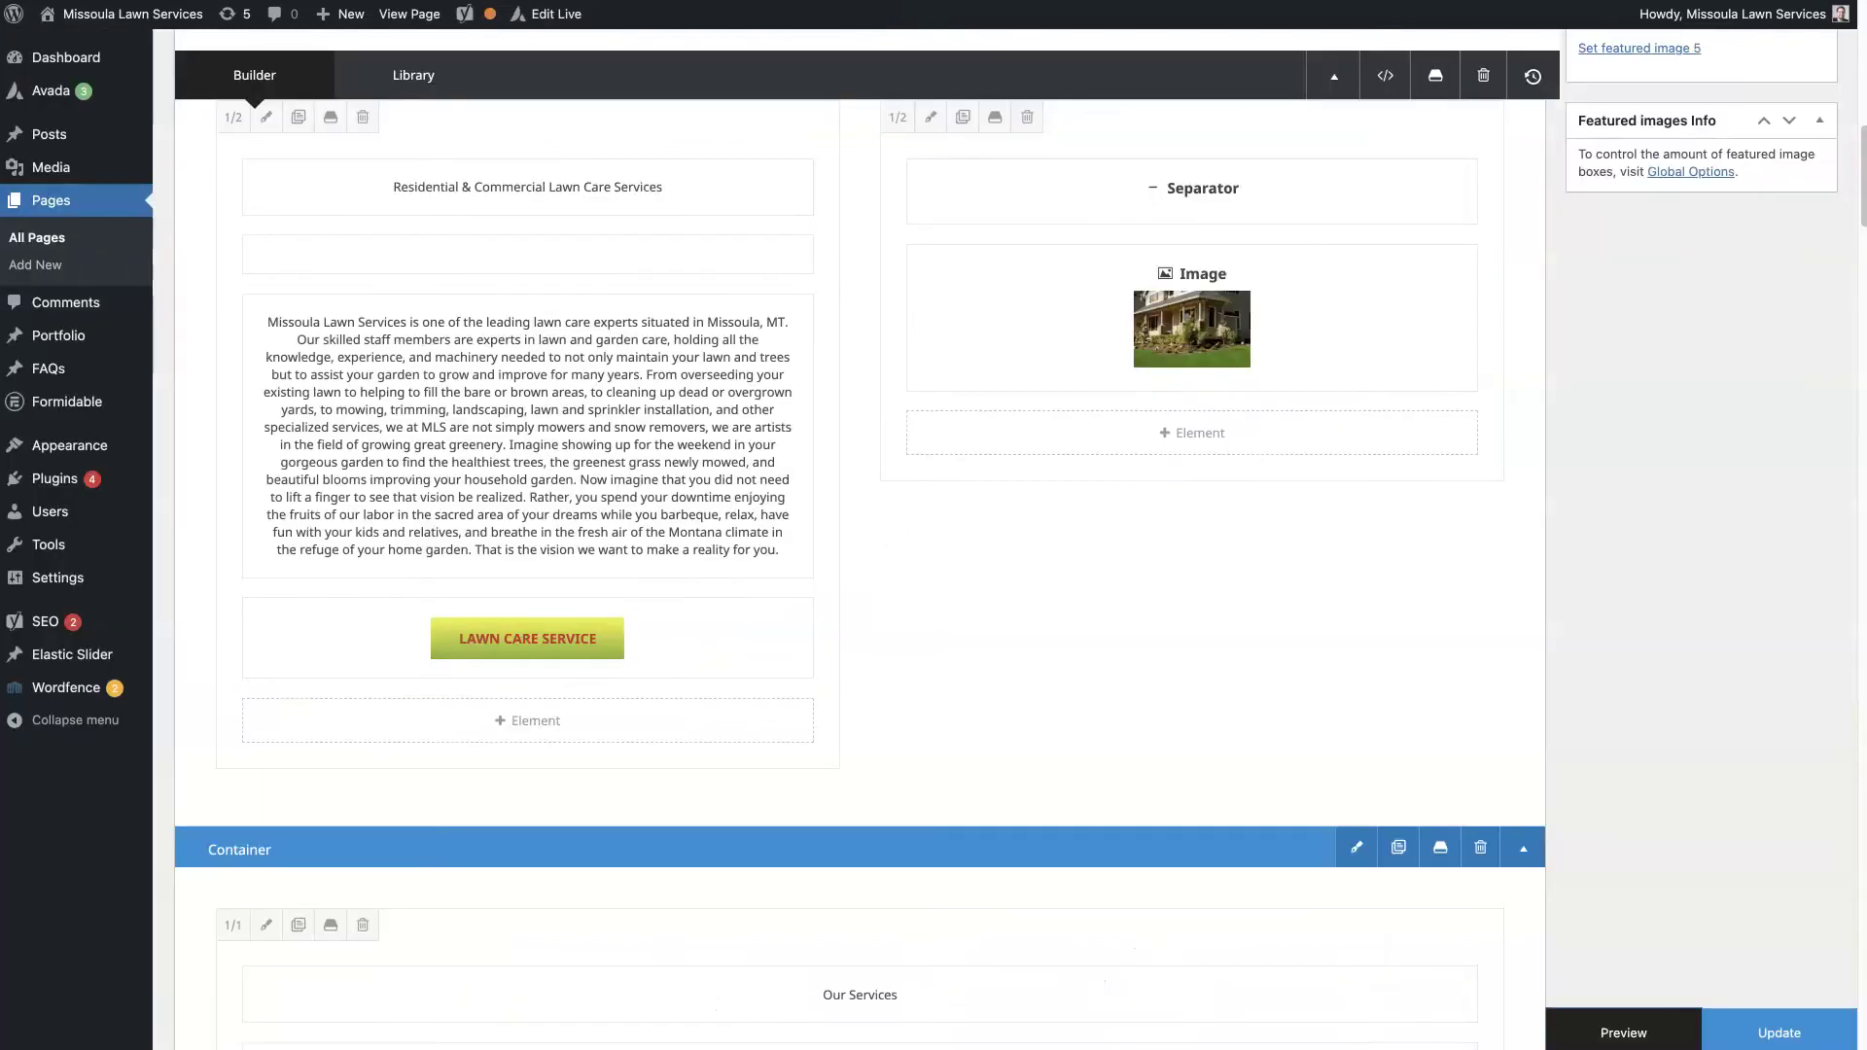
- Try the 3D button type, revert to Default, and set border radius to 5
click(474, 640)
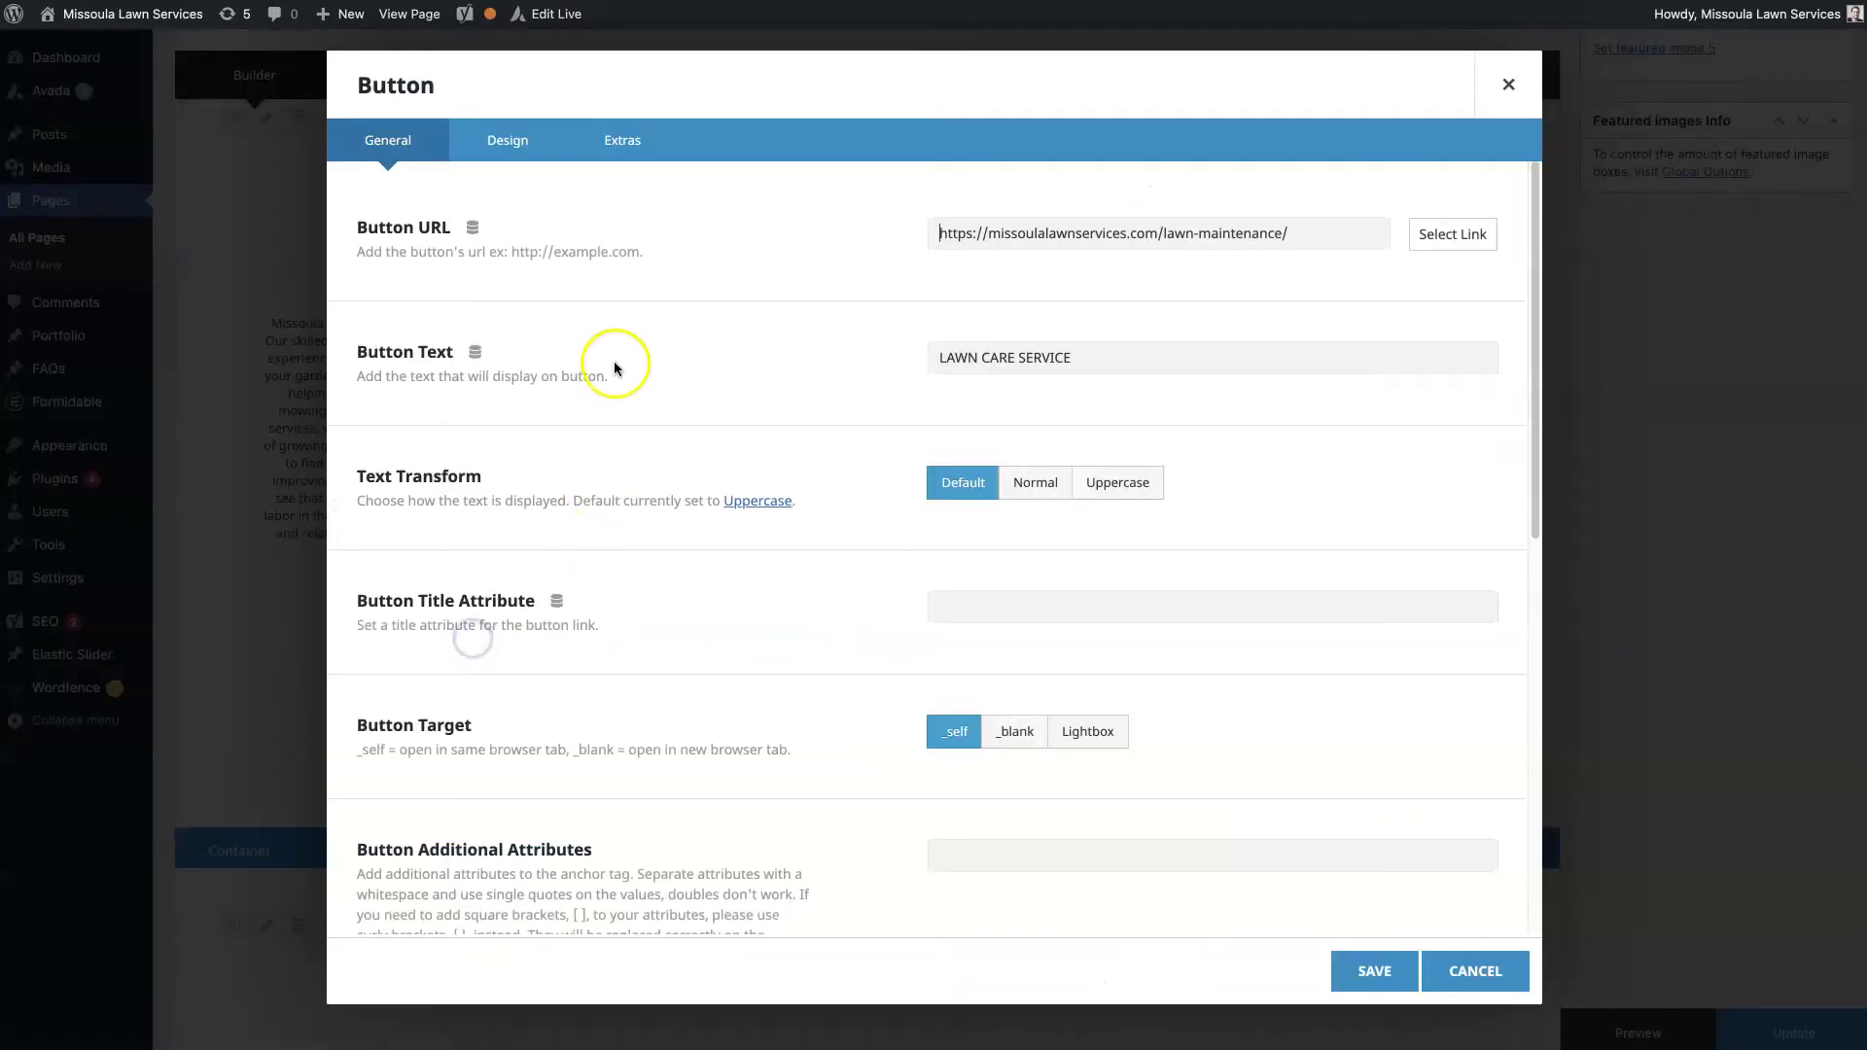
click(524, 177)
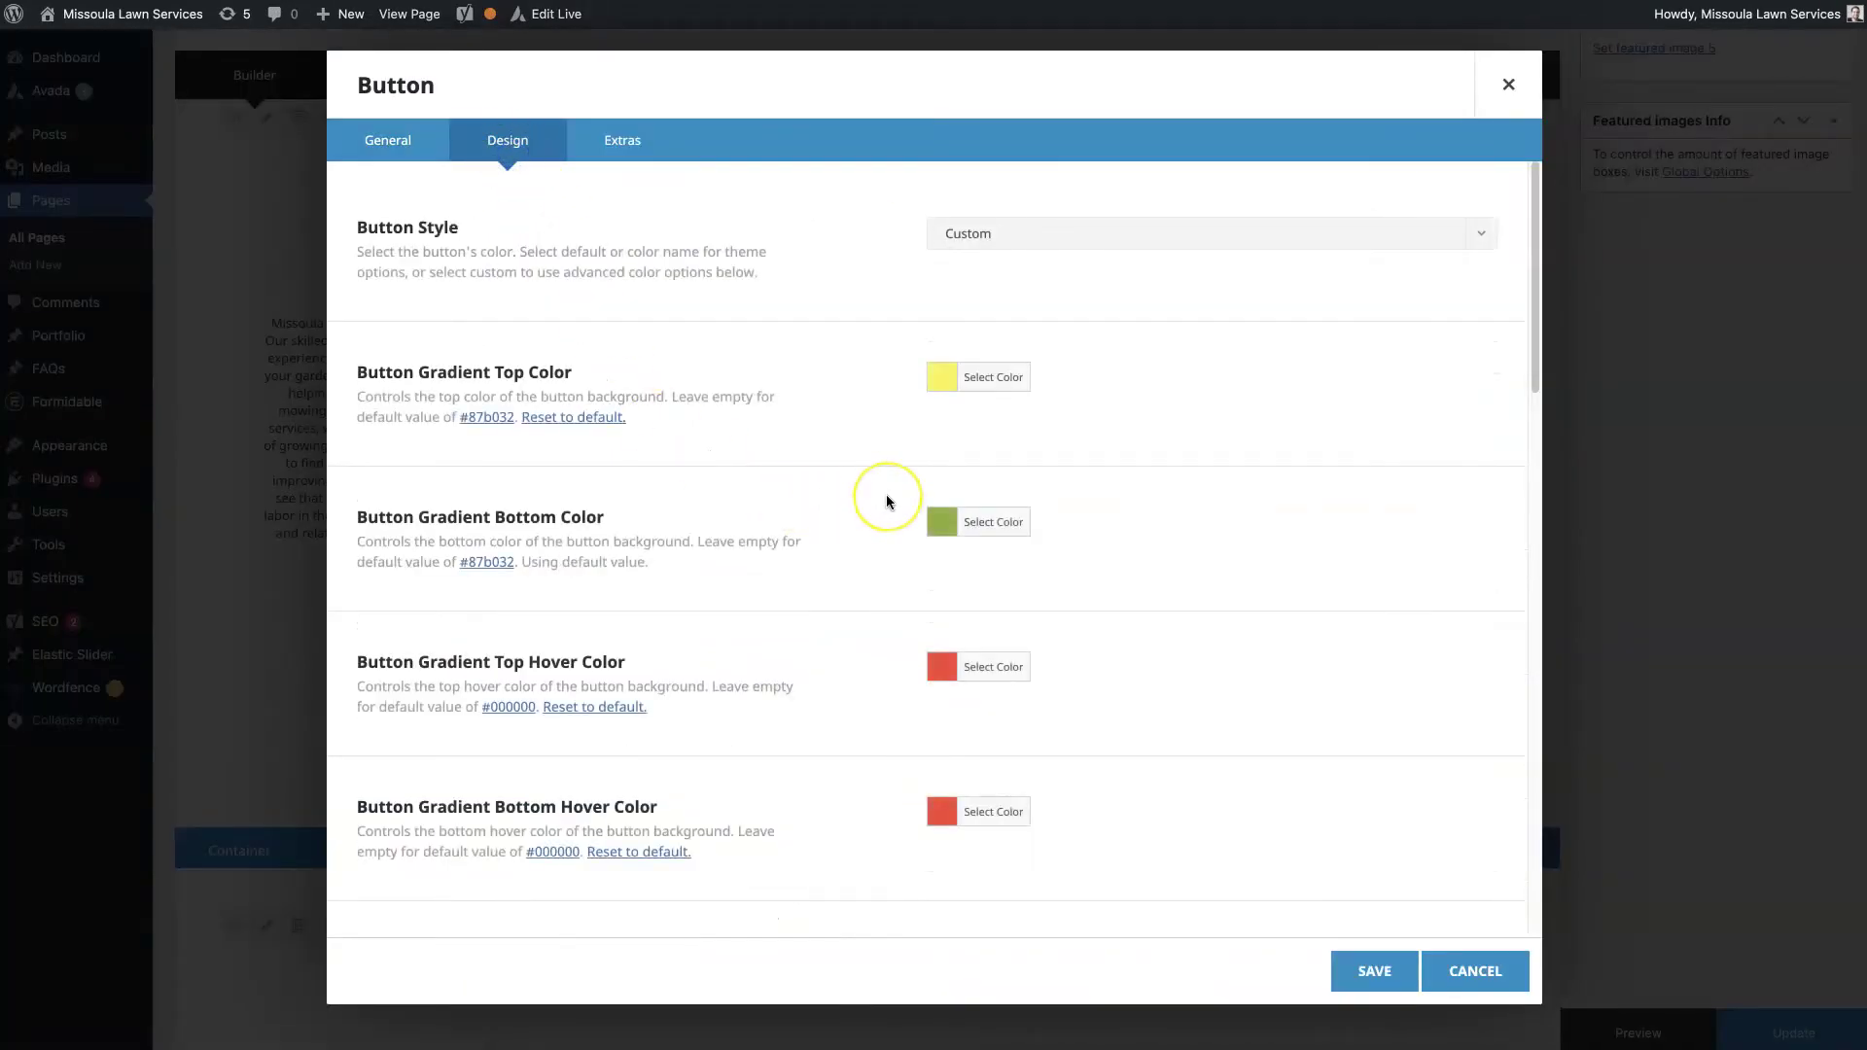
scroll(885, 496, down, 5)
scroll(885, 496, down, 4)
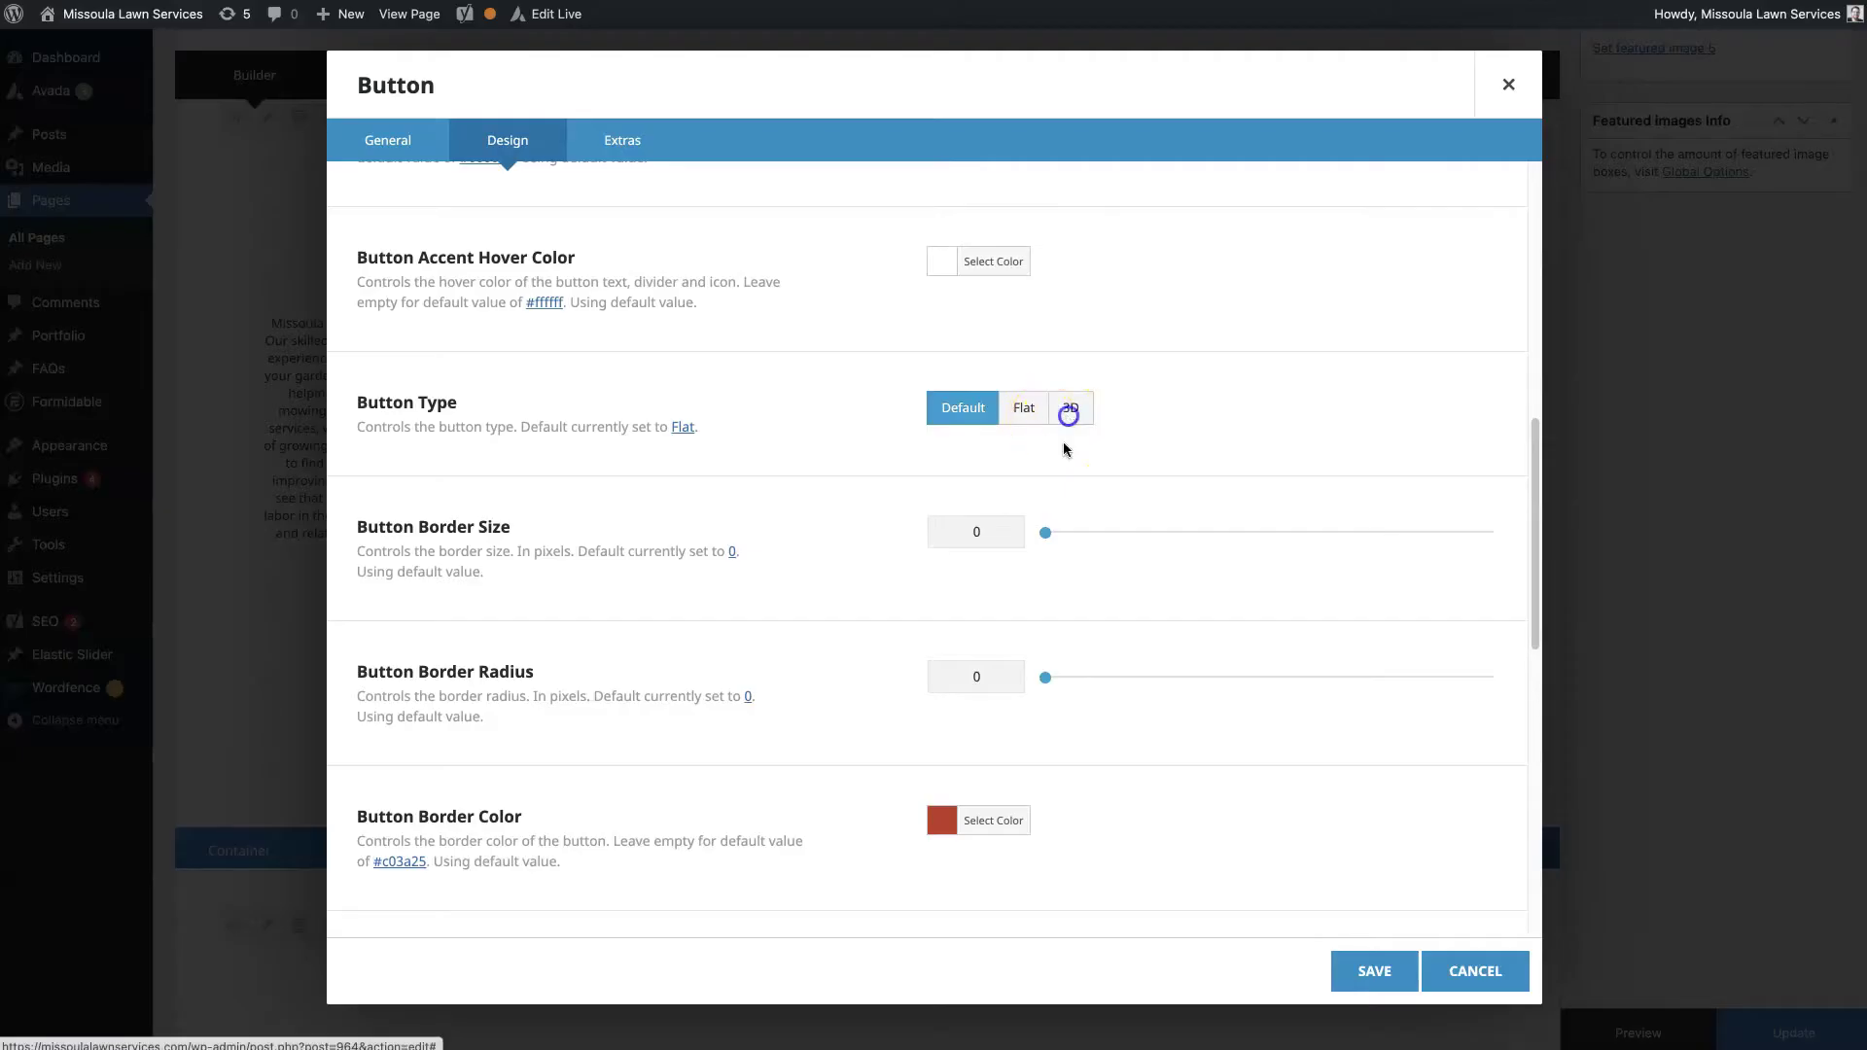
click(1069, 412)
click(960, 412)
scroll(789, 462, down, 1)
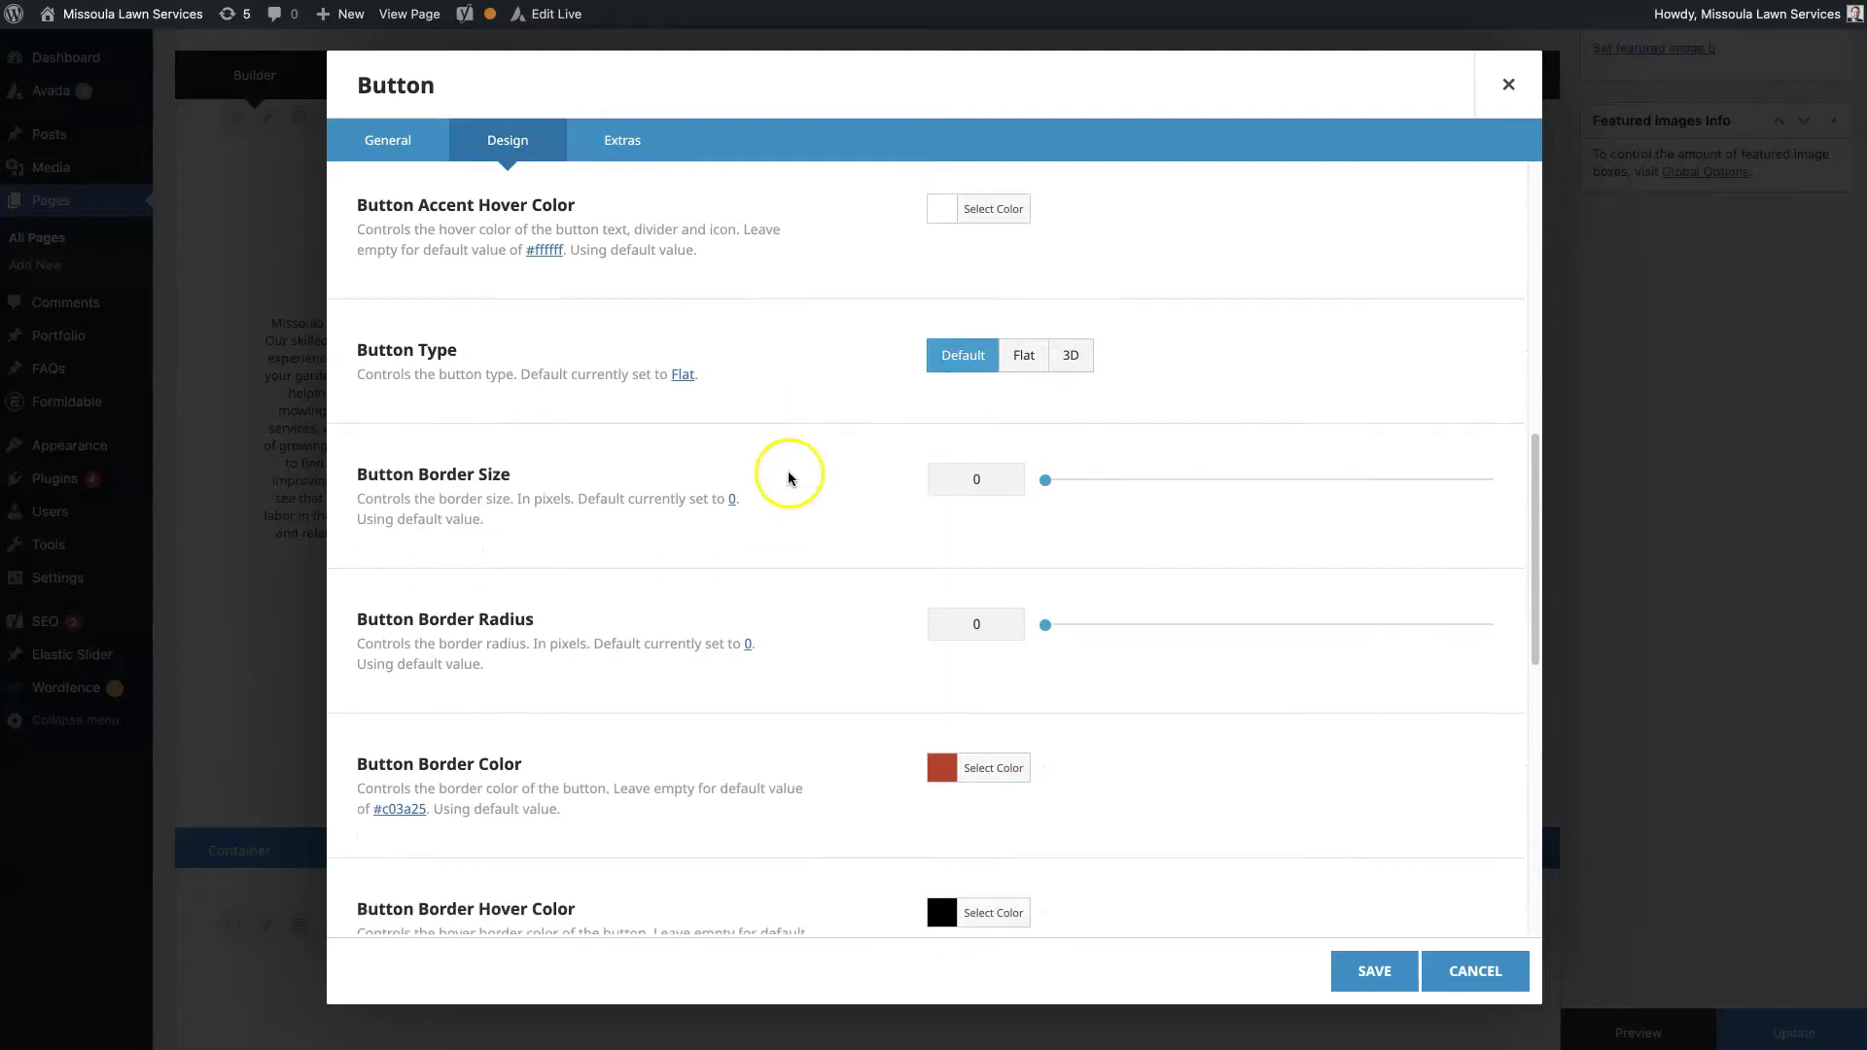
drag(439, 474, 551, 474)
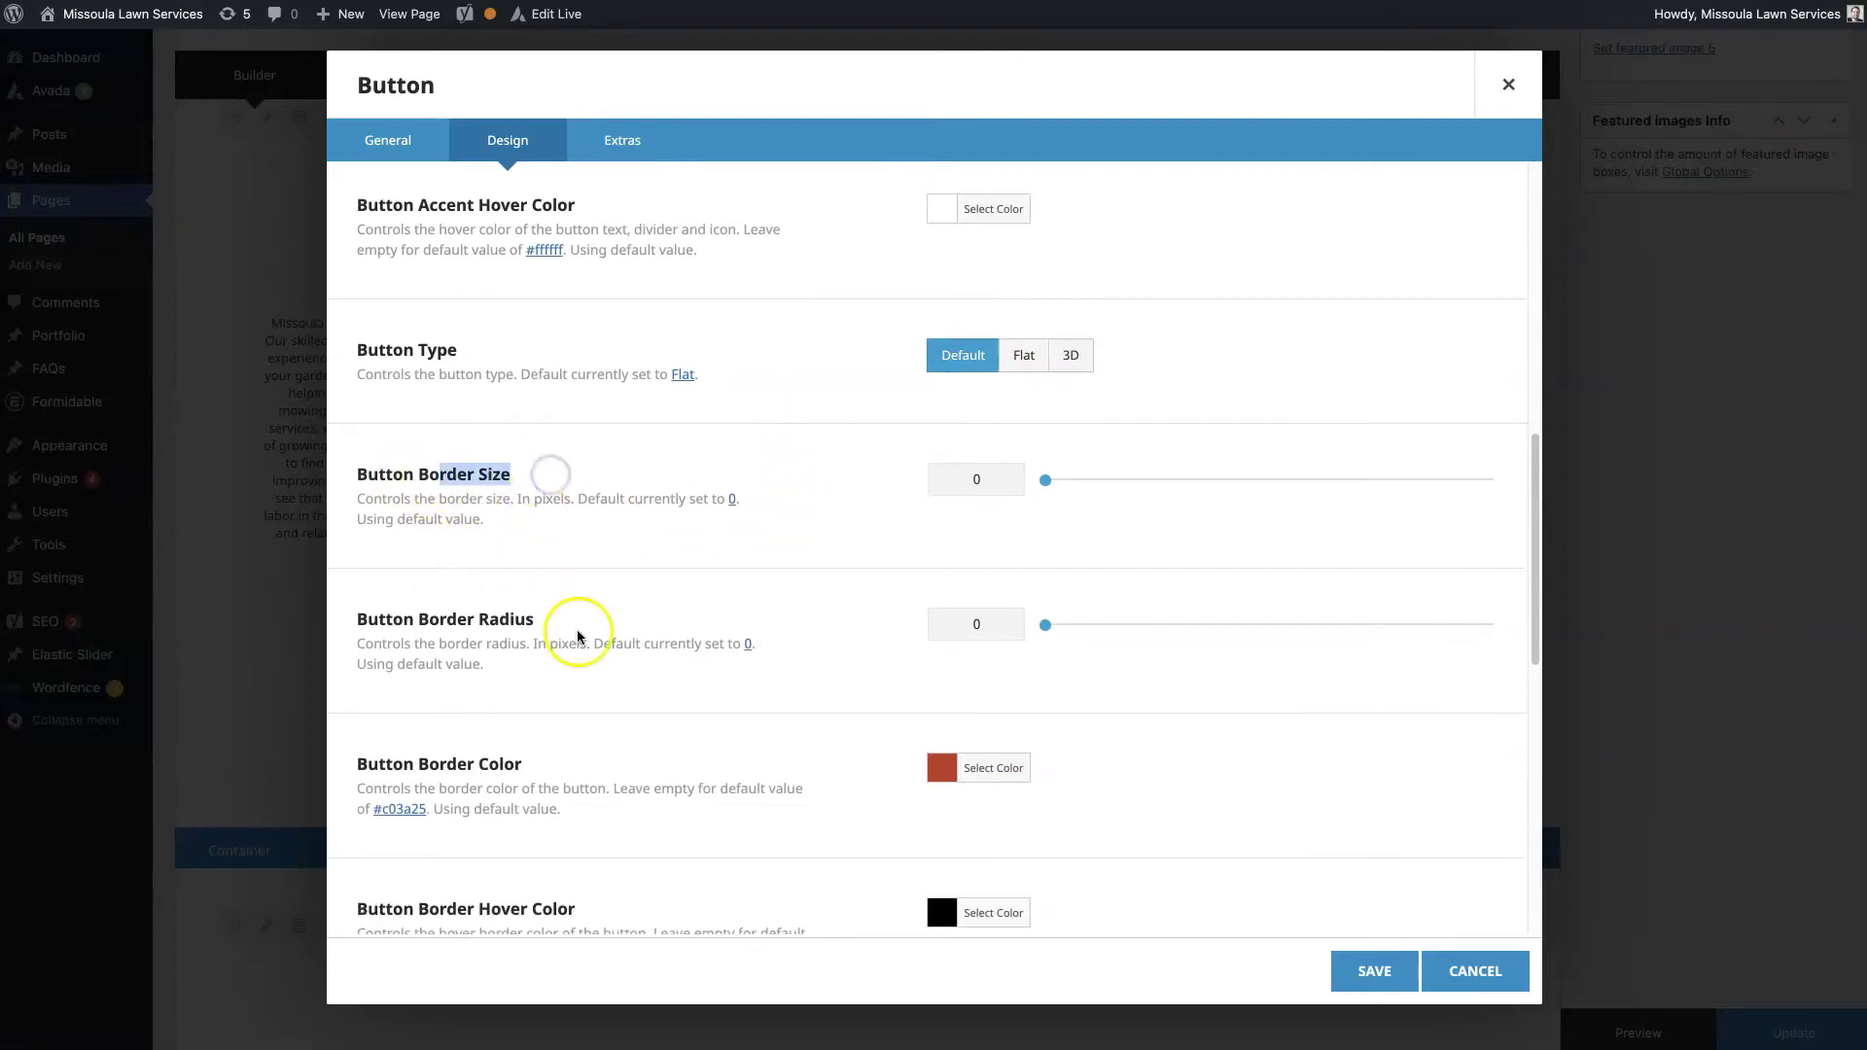
click(555, 615)
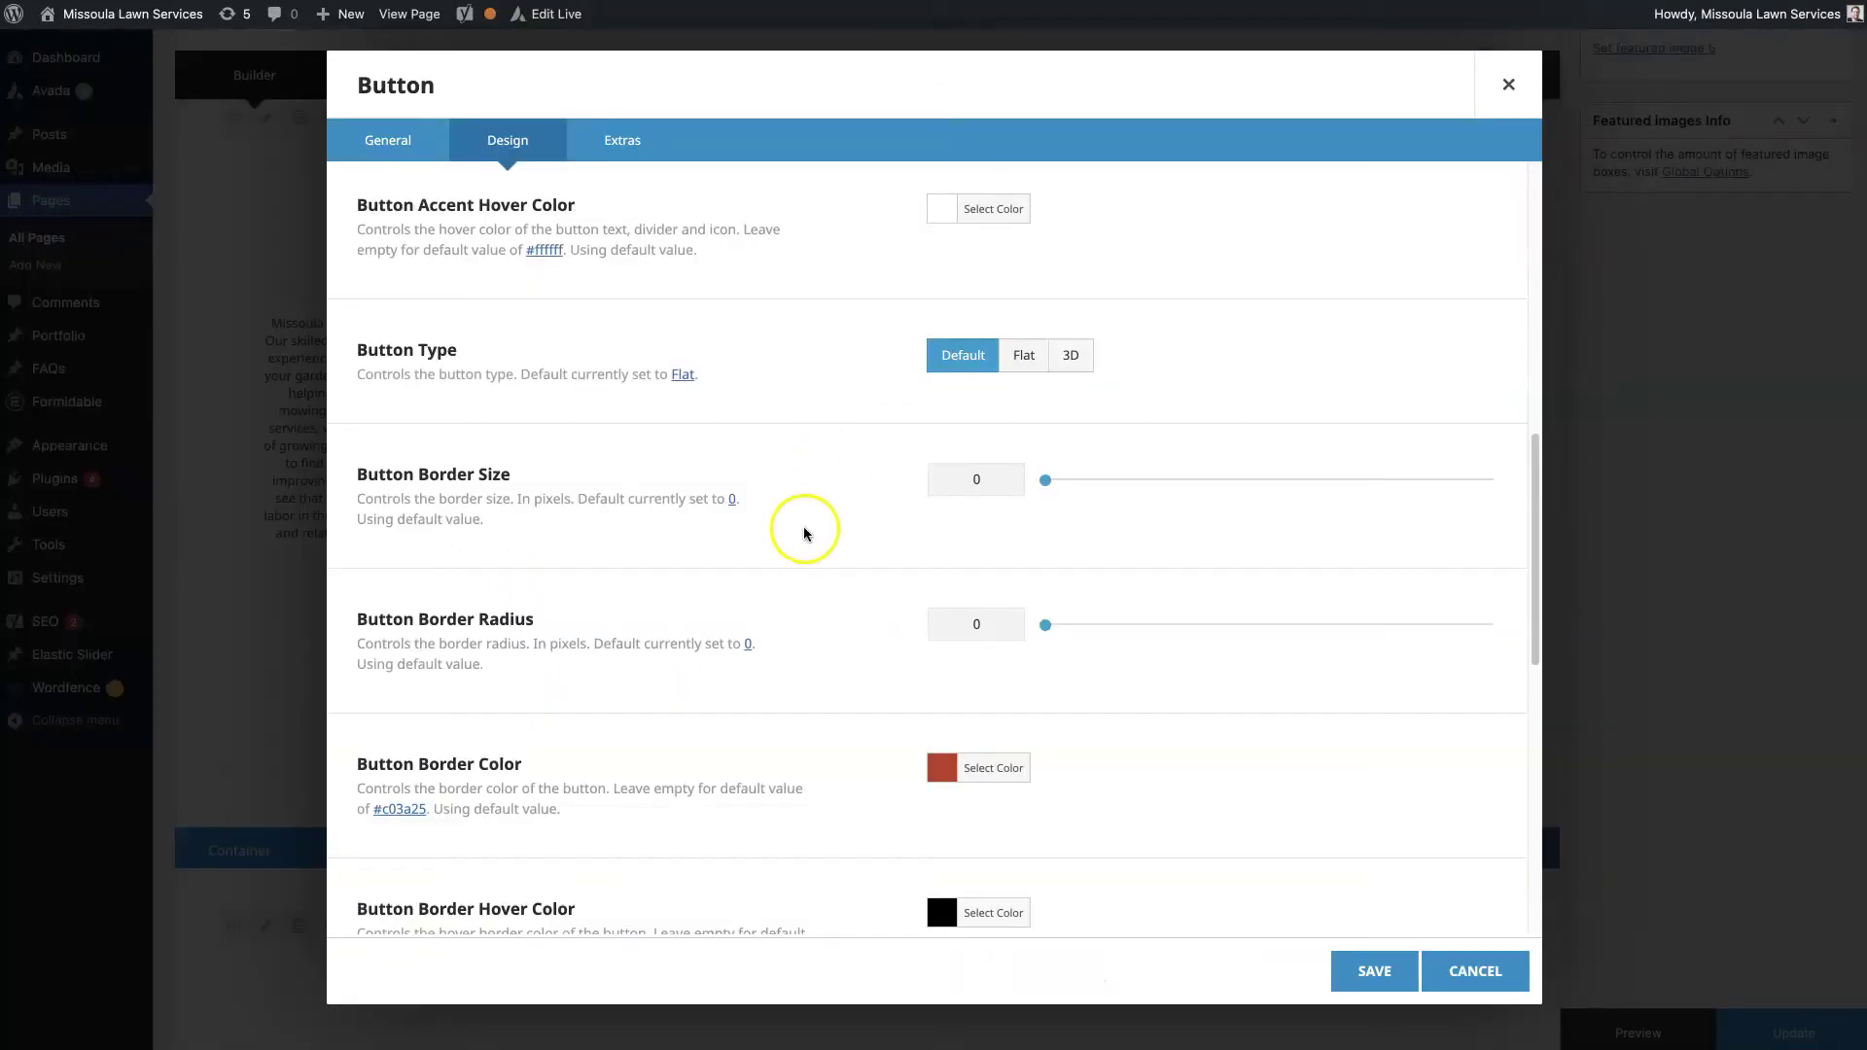
scroll(804, 525, down, 1)
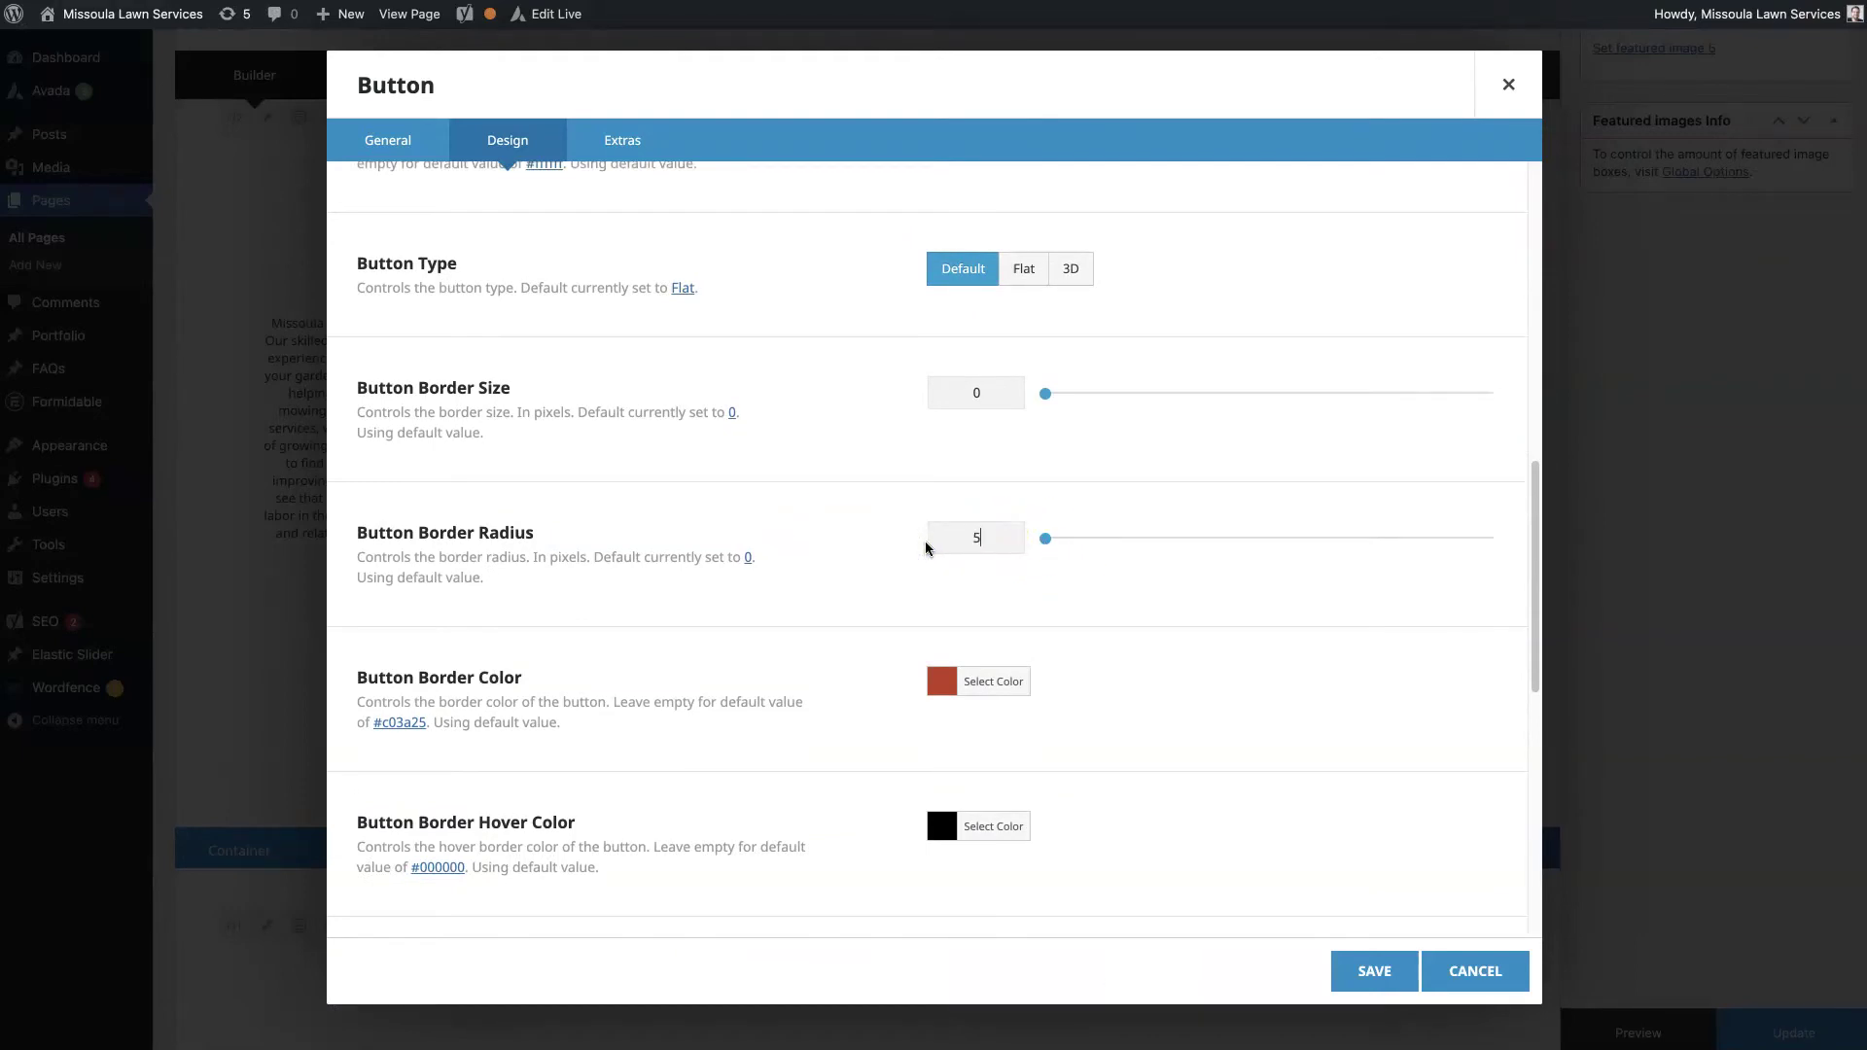
- Save, preview the page, test the button's link, and return to the builder
click(1374, 970)
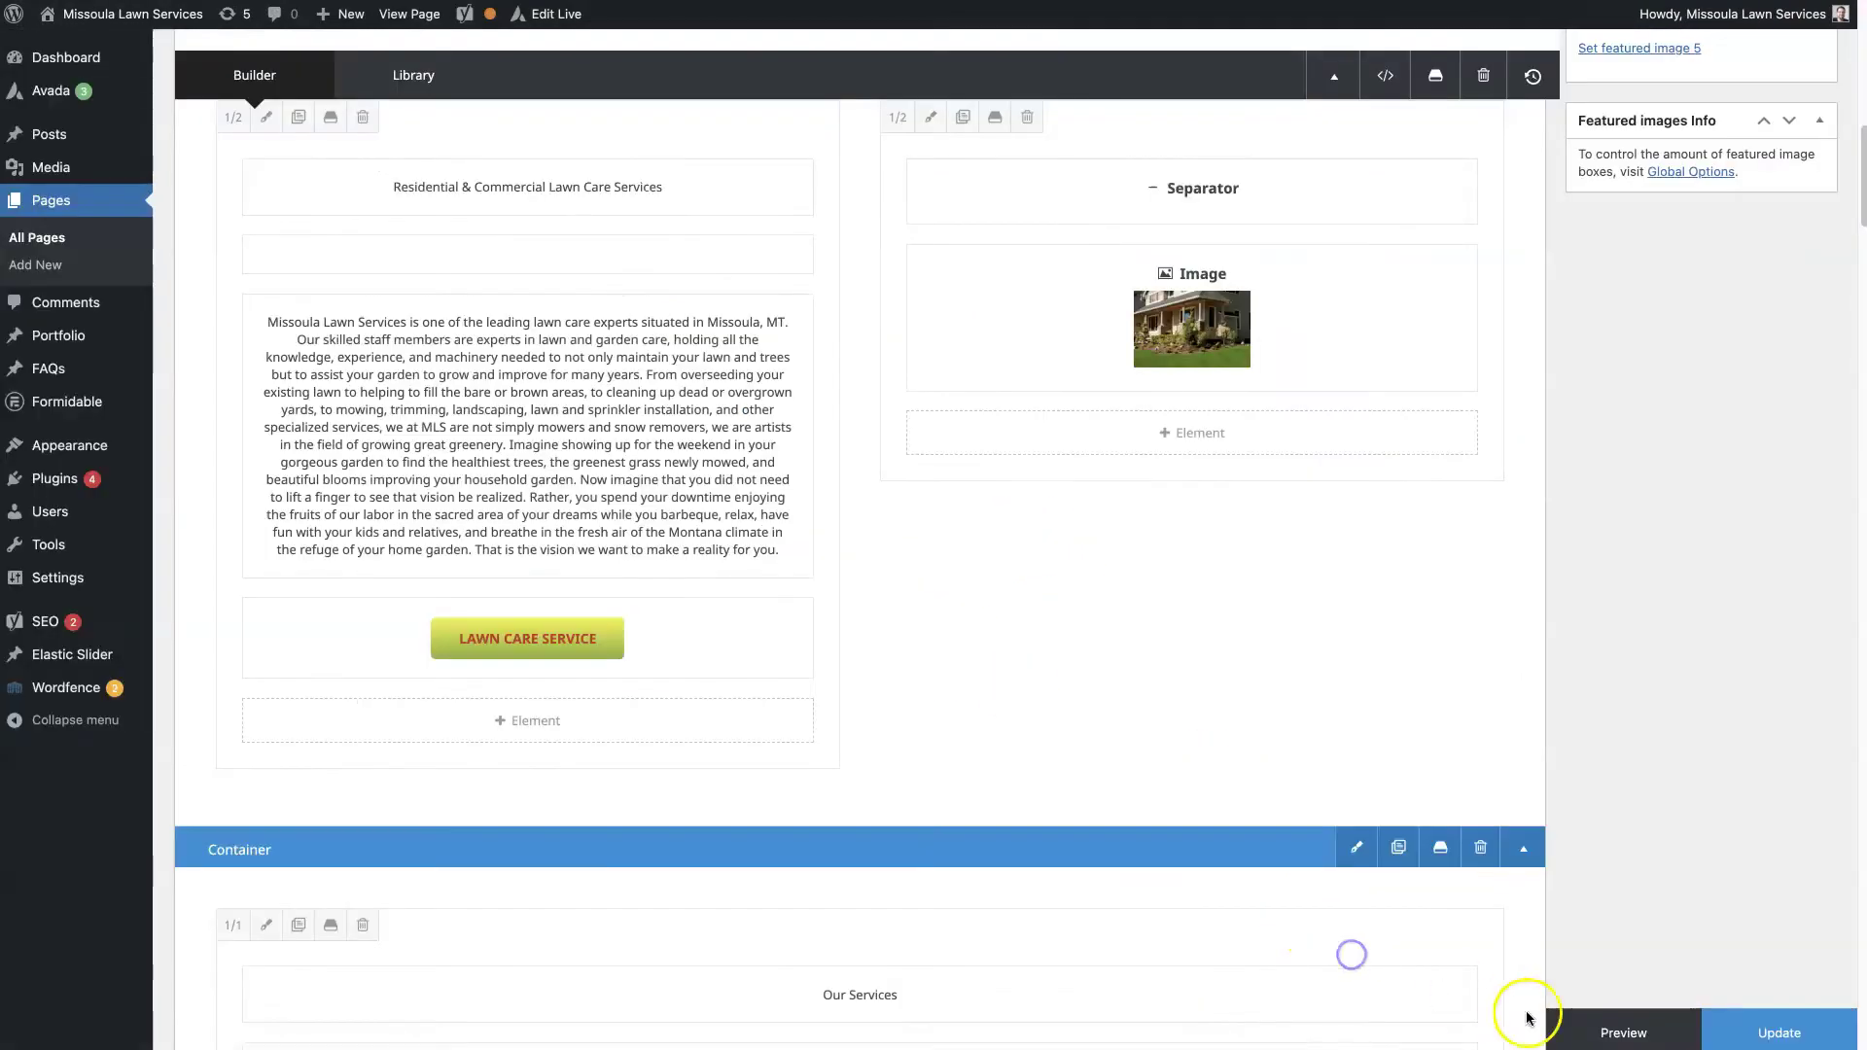
click(1608, 1031)
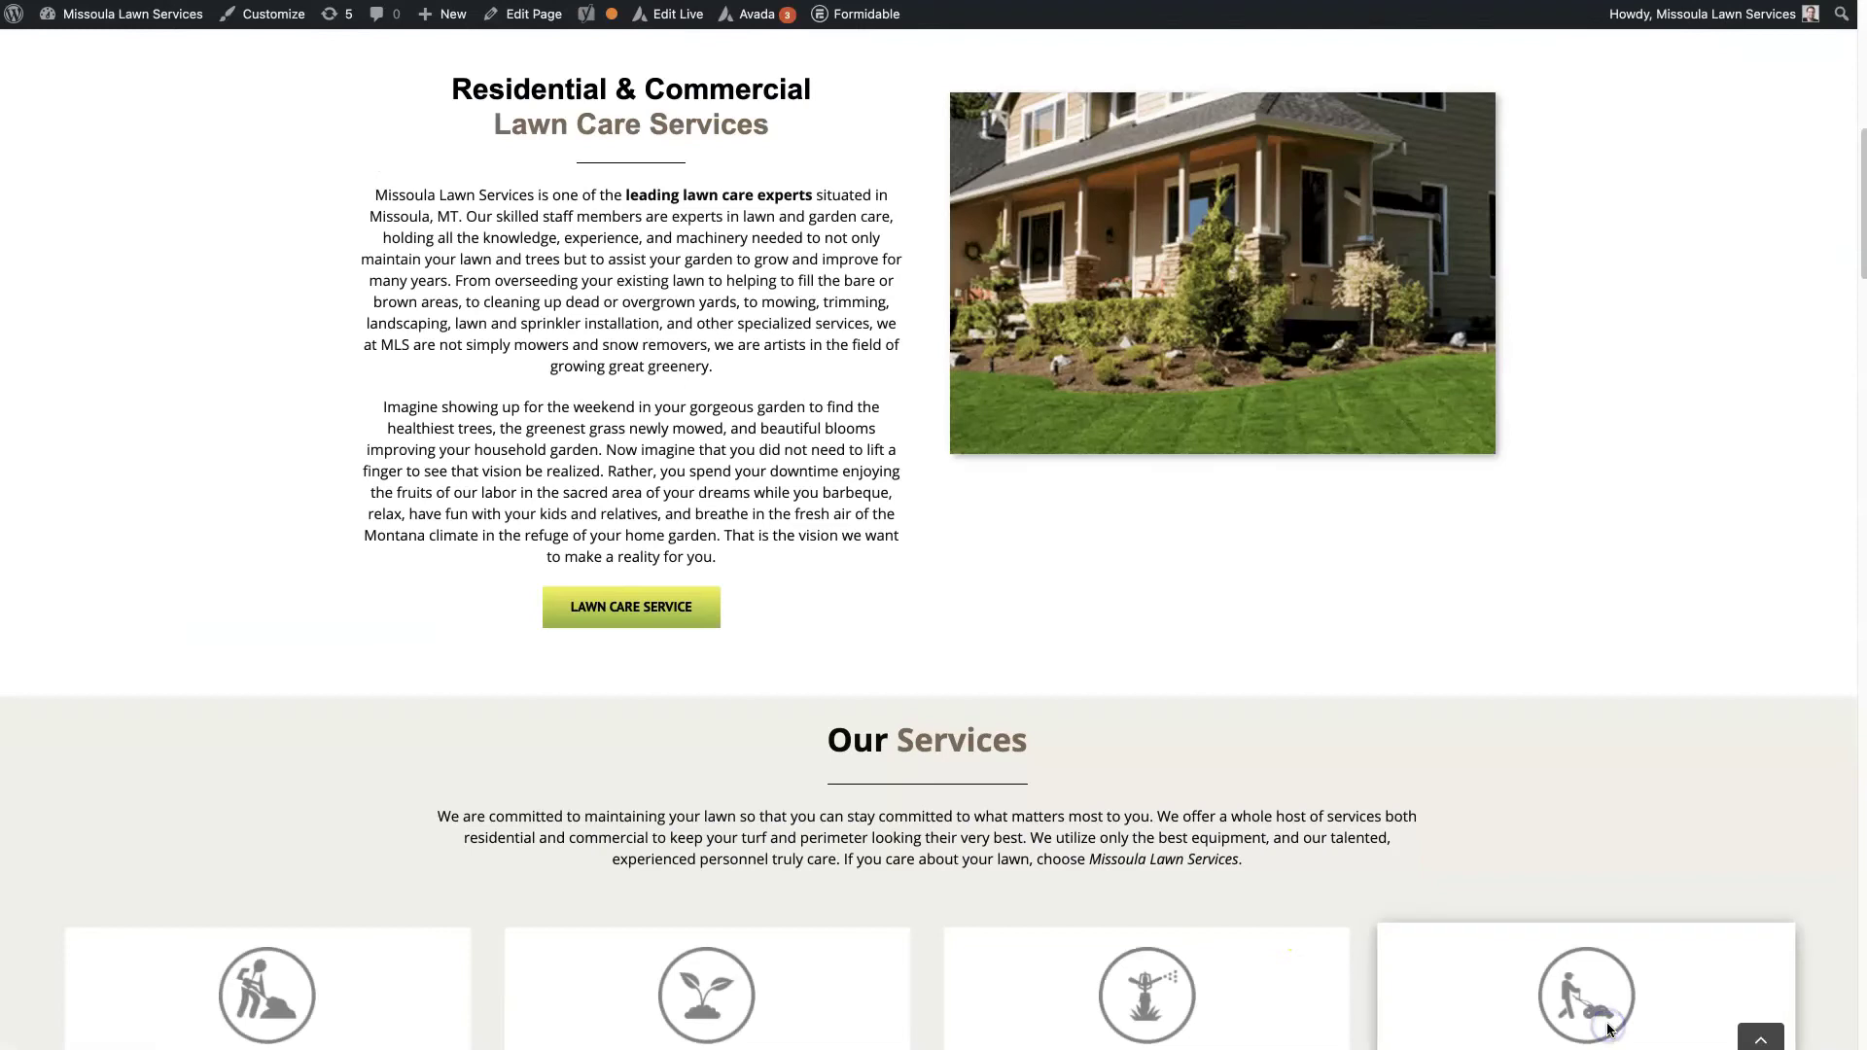
click(716, 622)
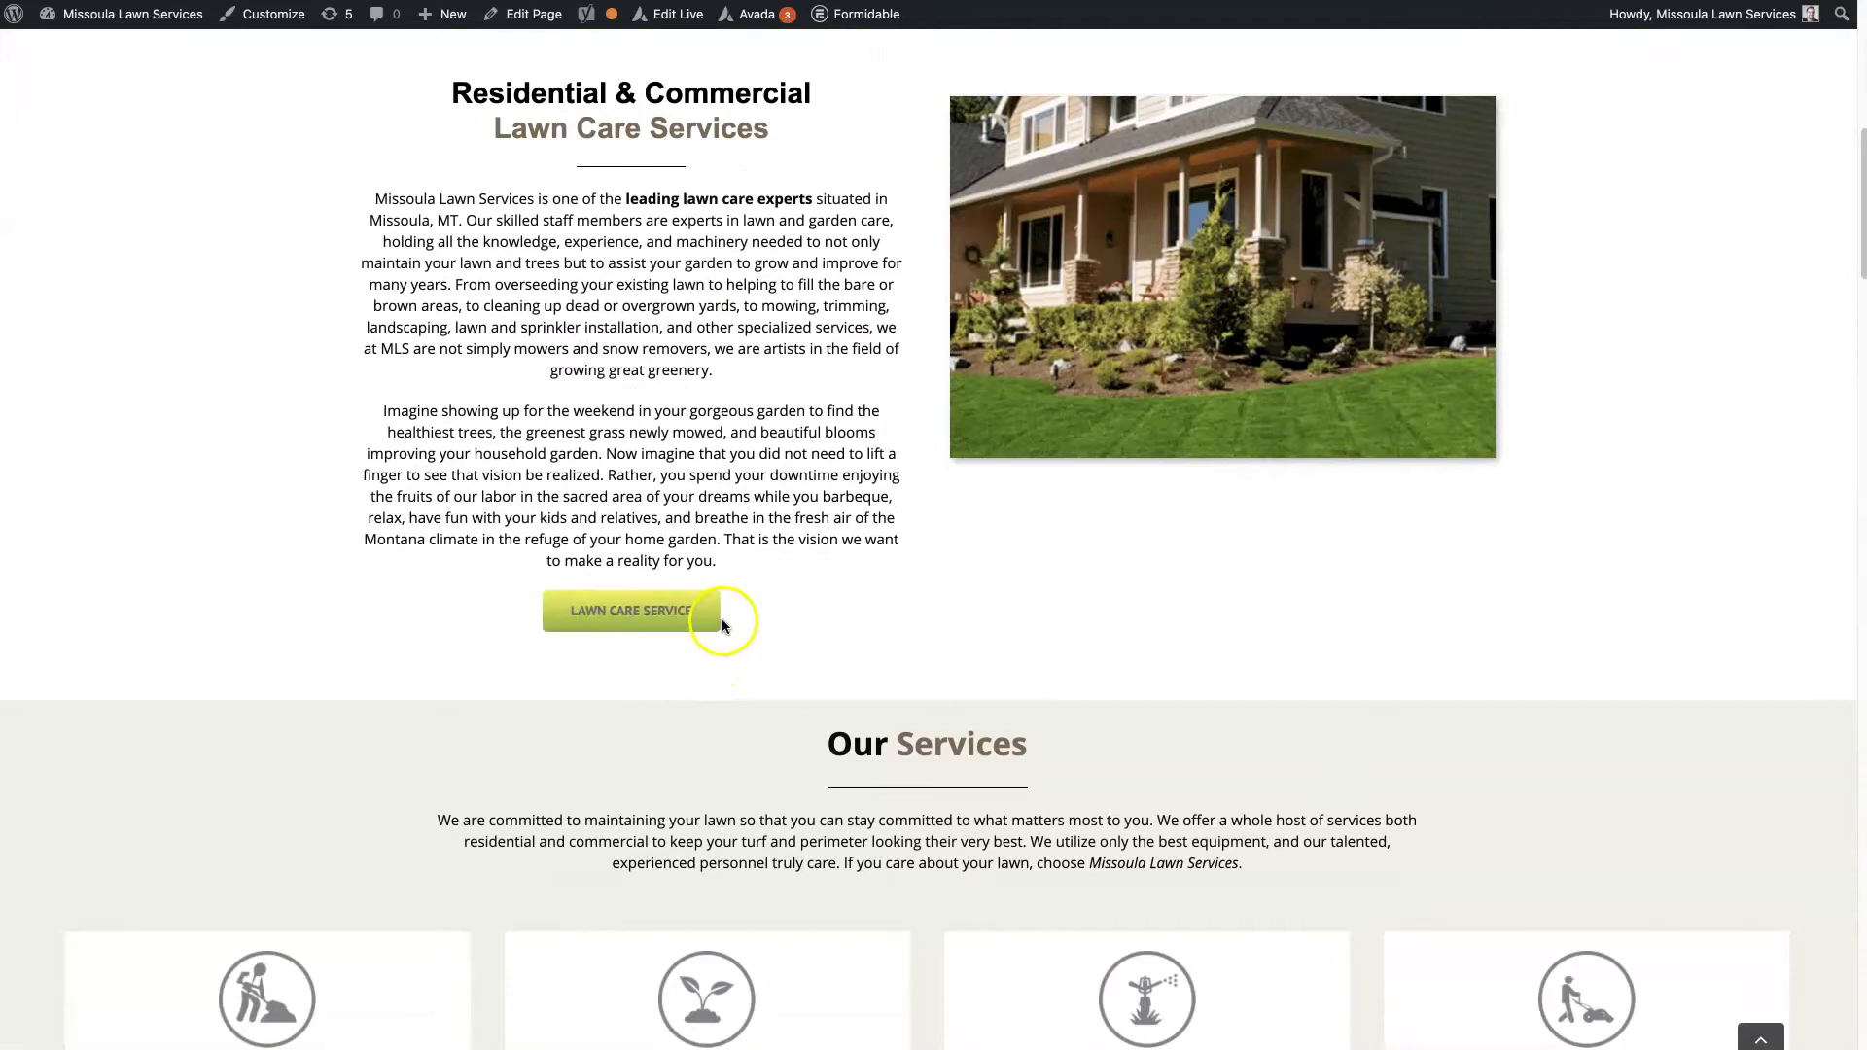
key(super+w)
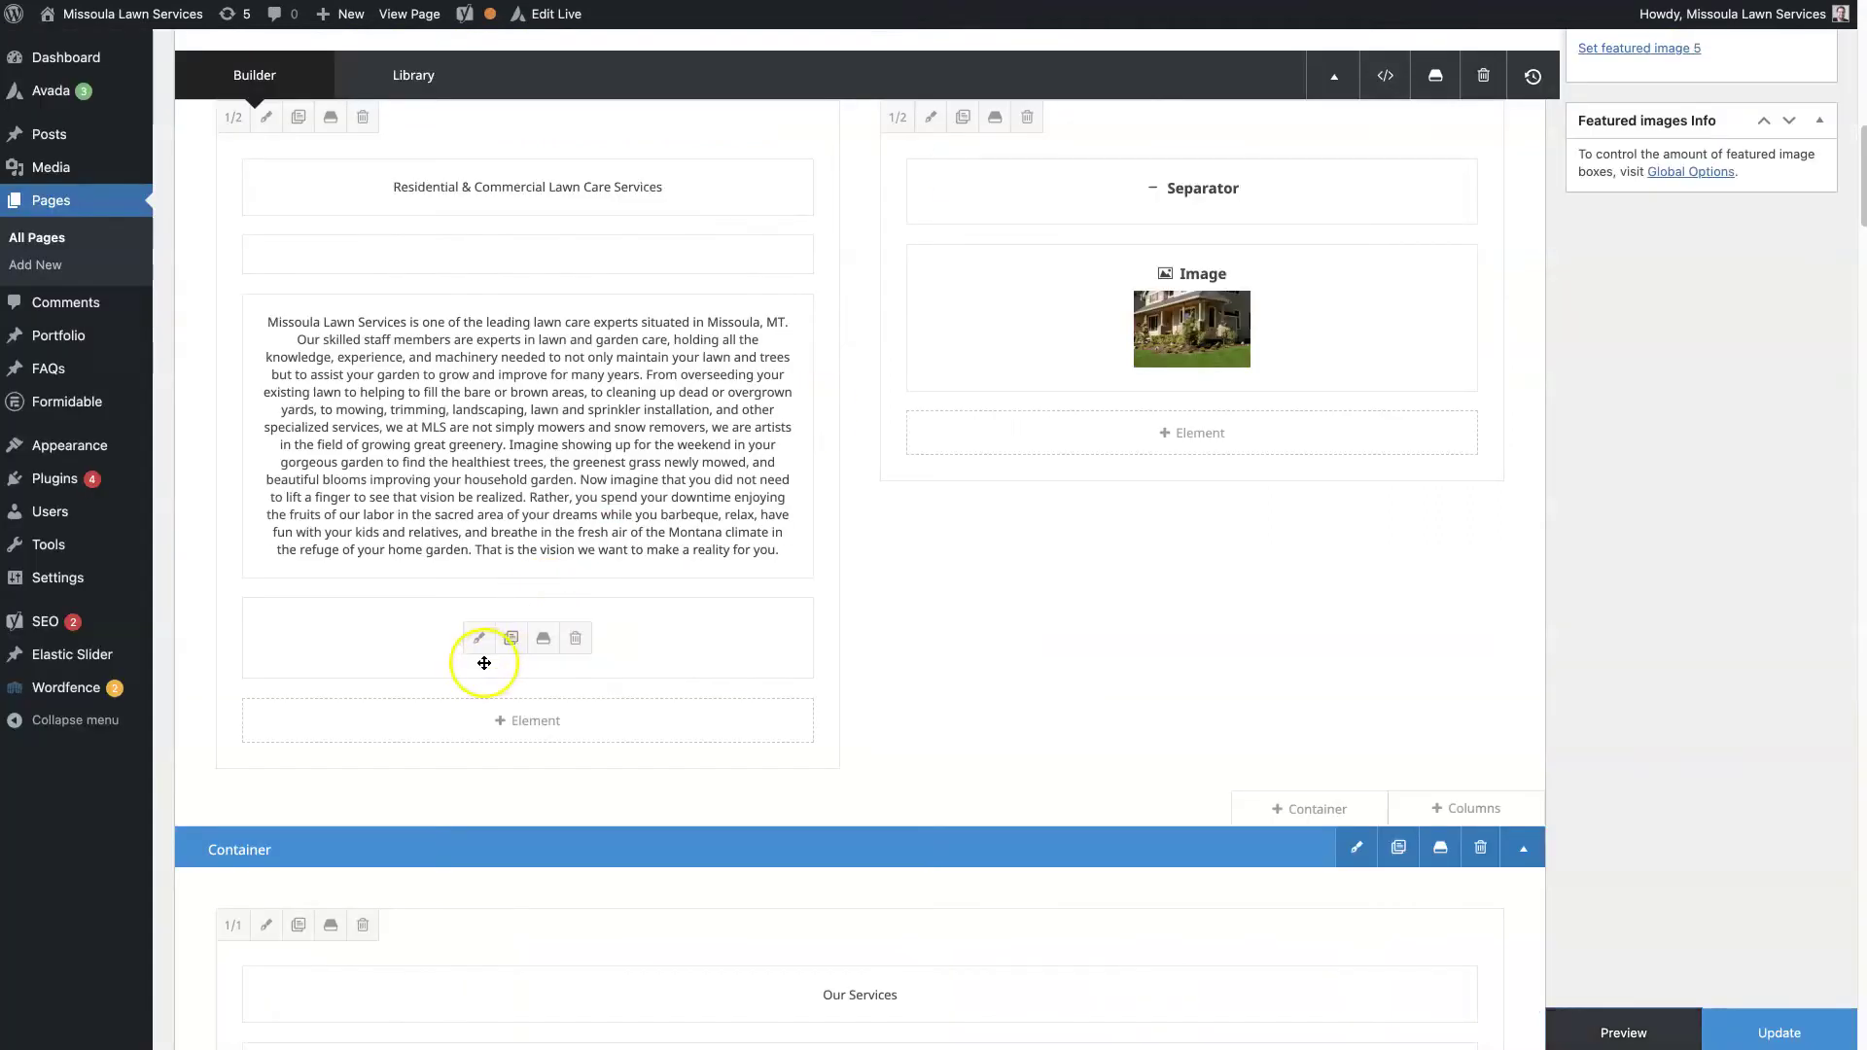
- Give the button a 25 px border radius, save, and preview the pill shape
click(475, 642)
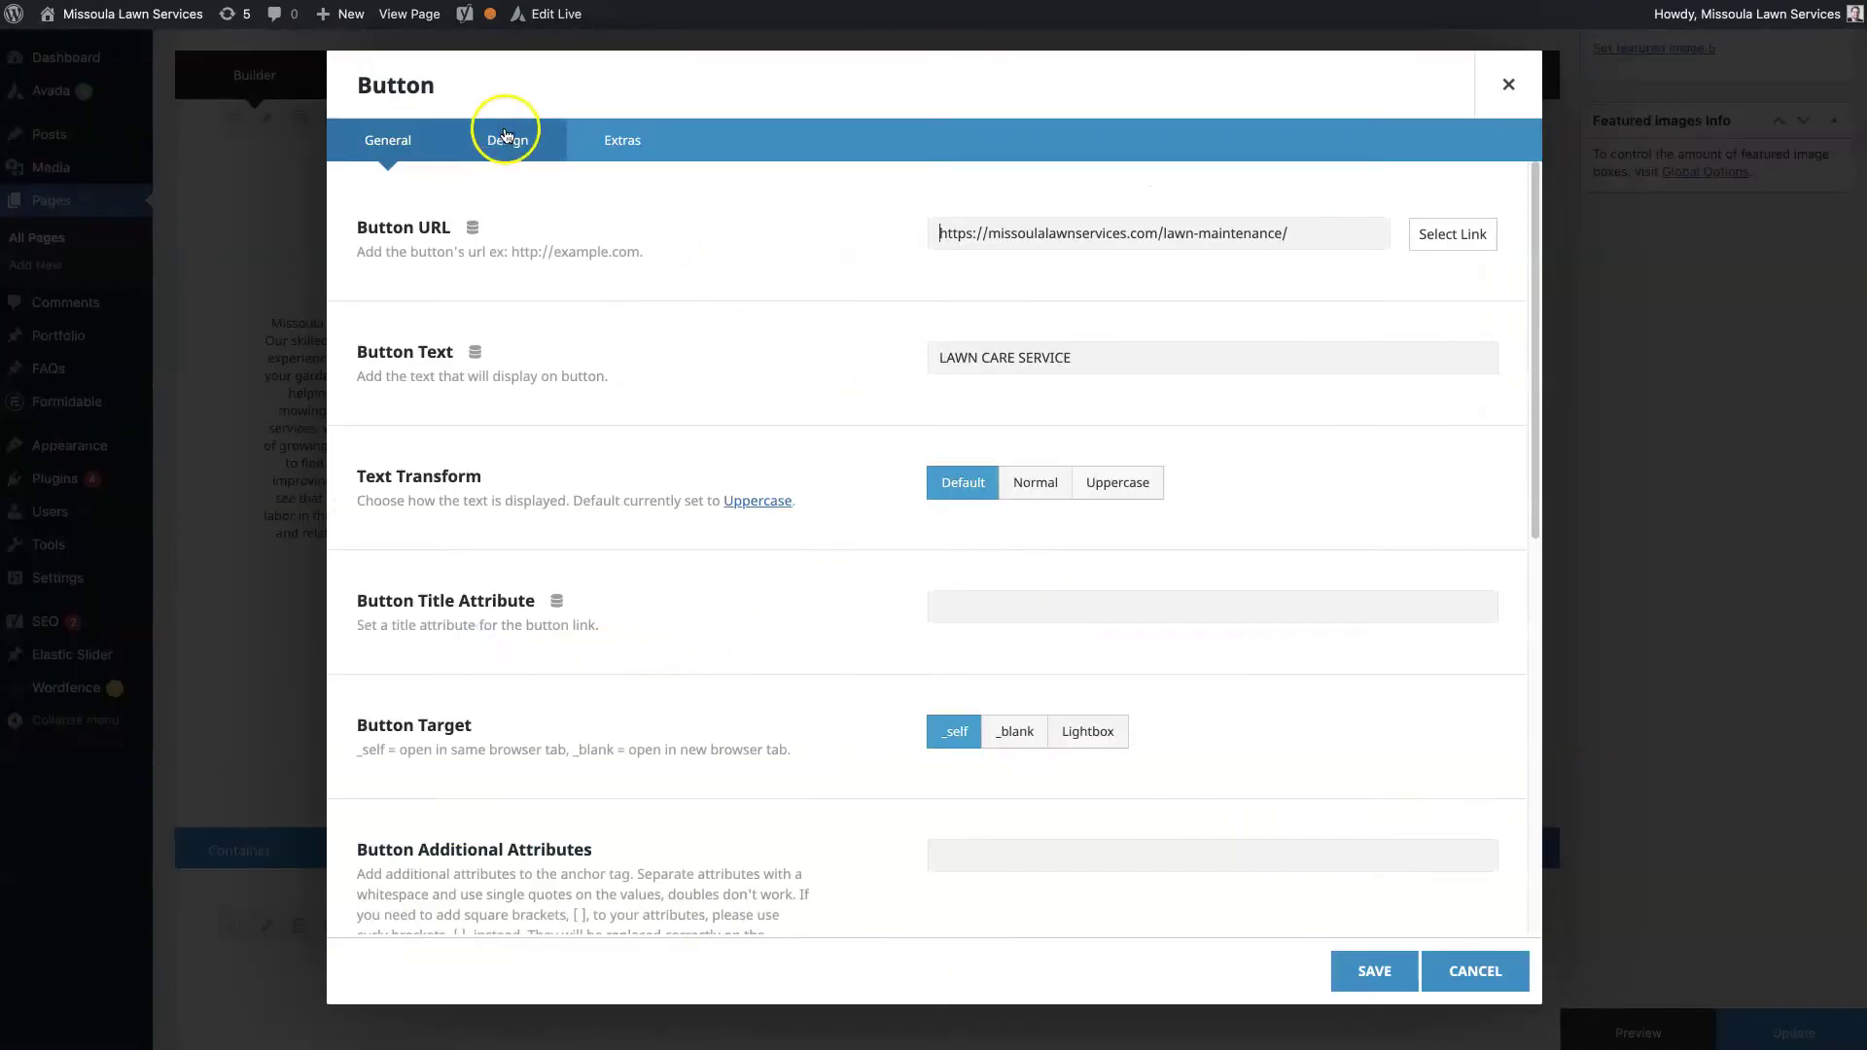
click(505, 130)
scroll(768, 496, down, 10)
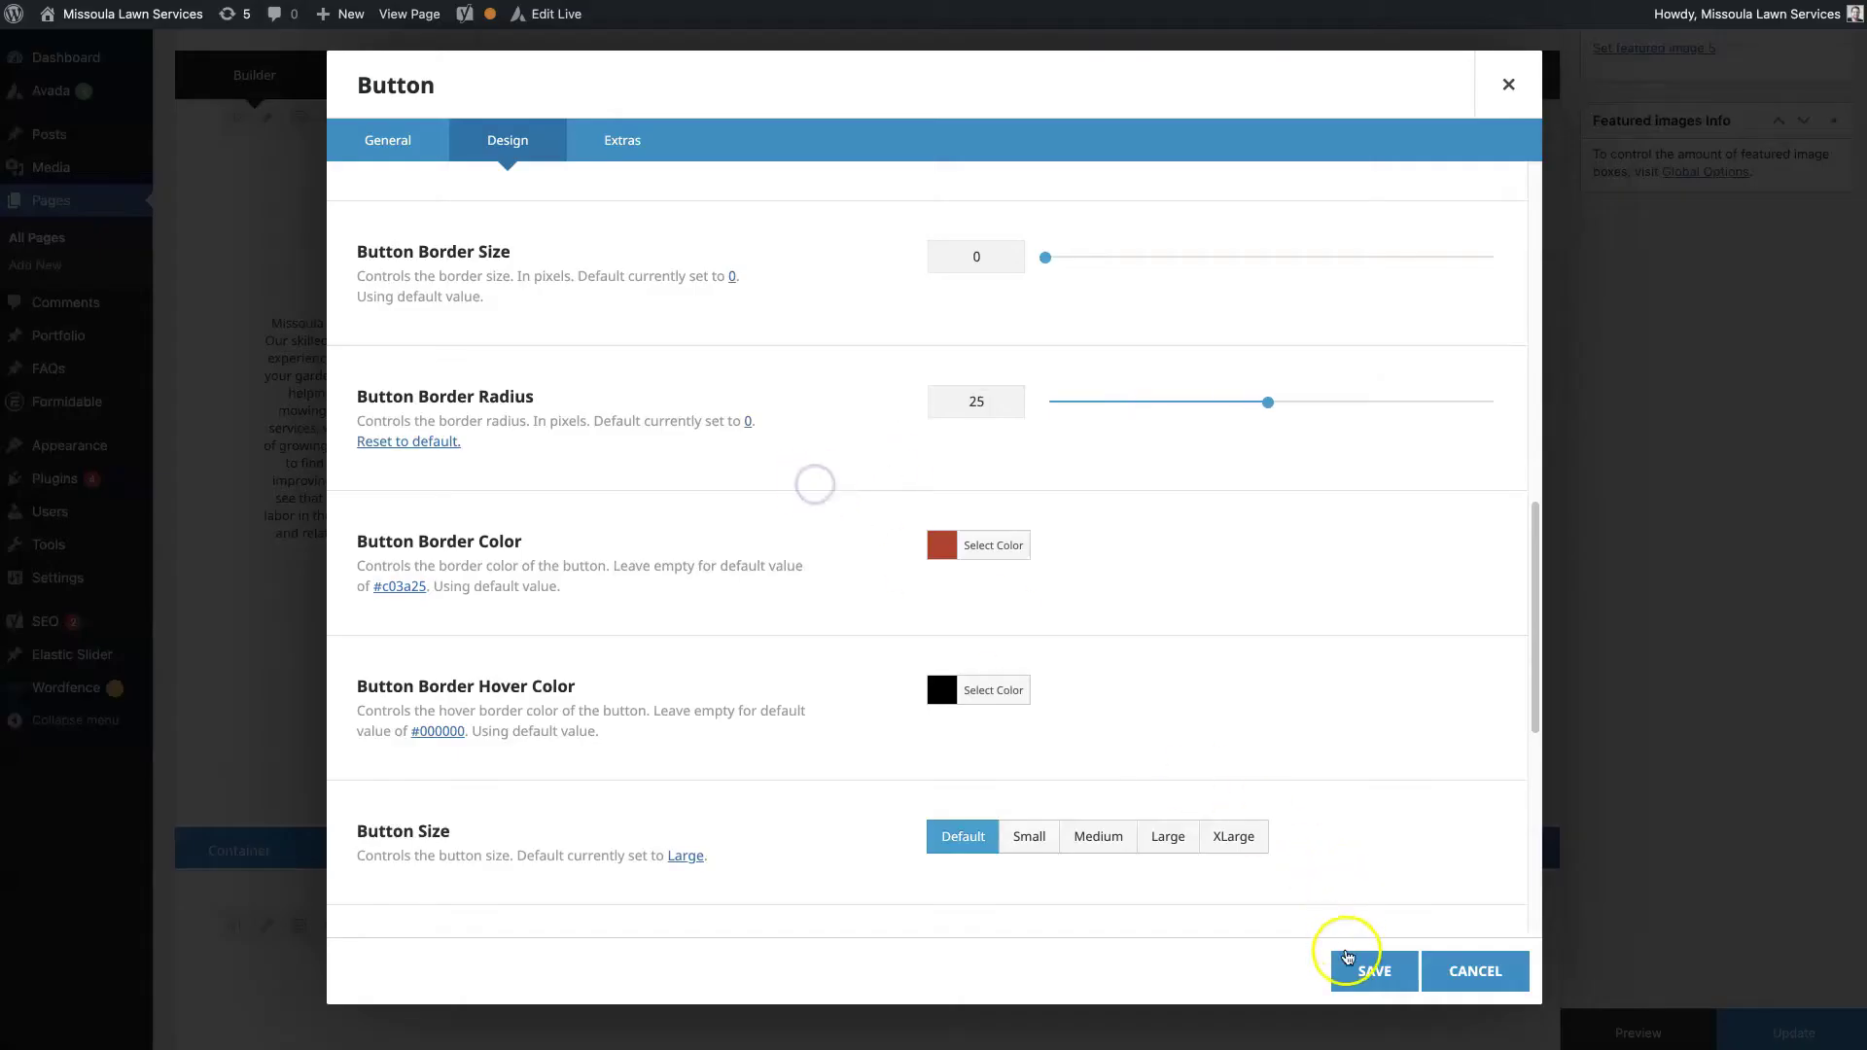
click(1350, 969)
click(1623, 1030)
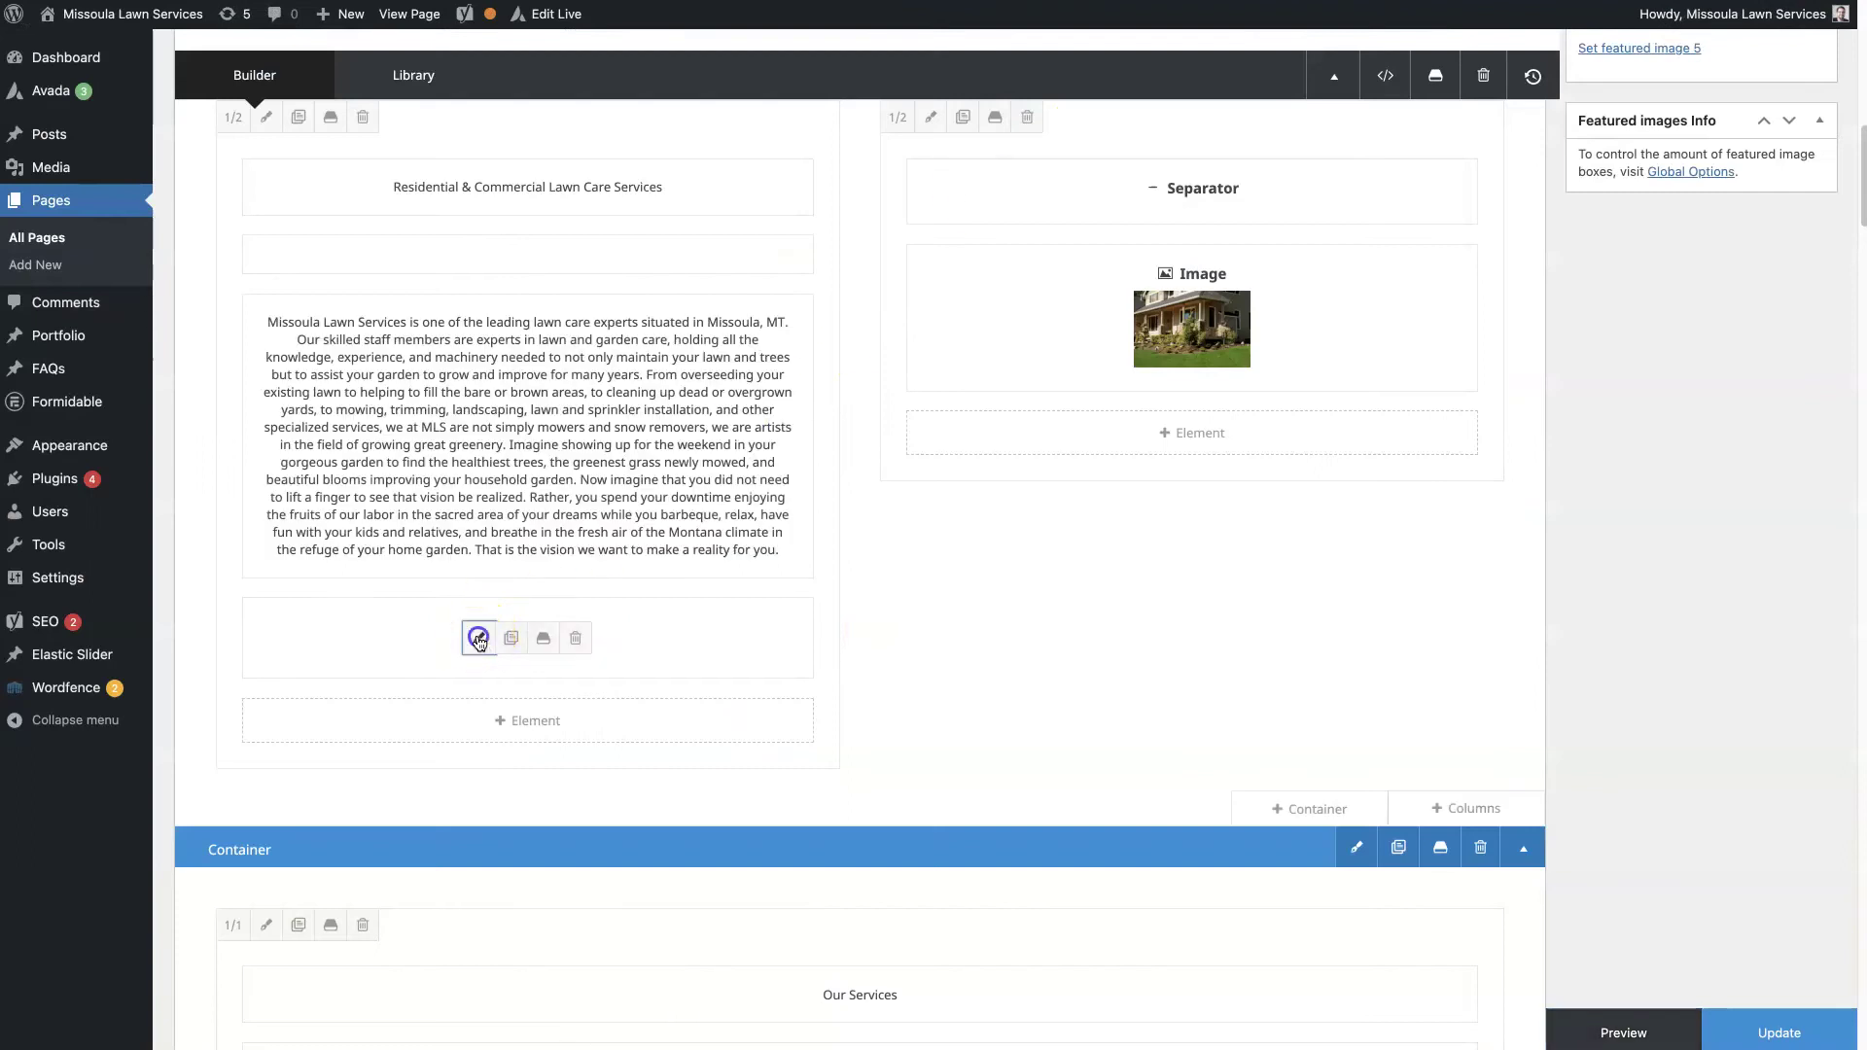
- Set the button's size to XLarge in its Design settings
click(480, 634)
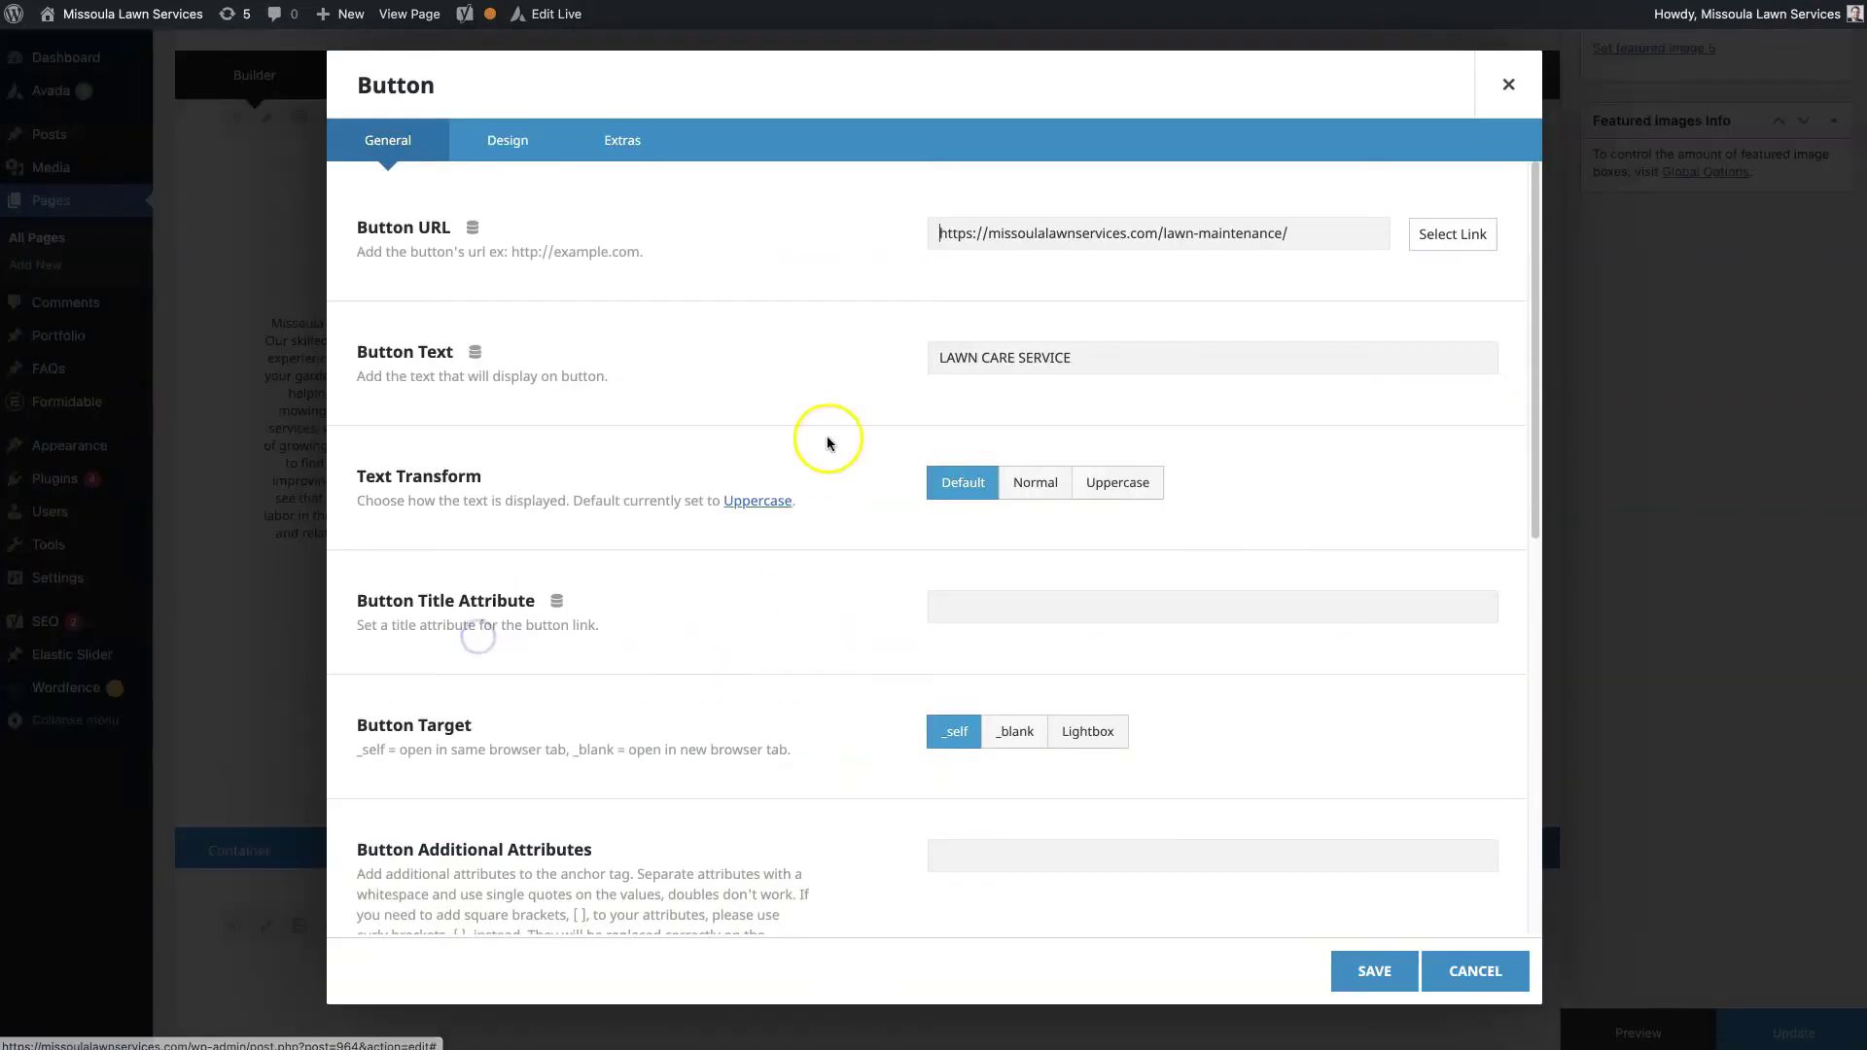
scroll(826, 435, down, 7)
scroll(826, 436, up, 6)
click(507, 141)
scroll(829, 527, down, 12)
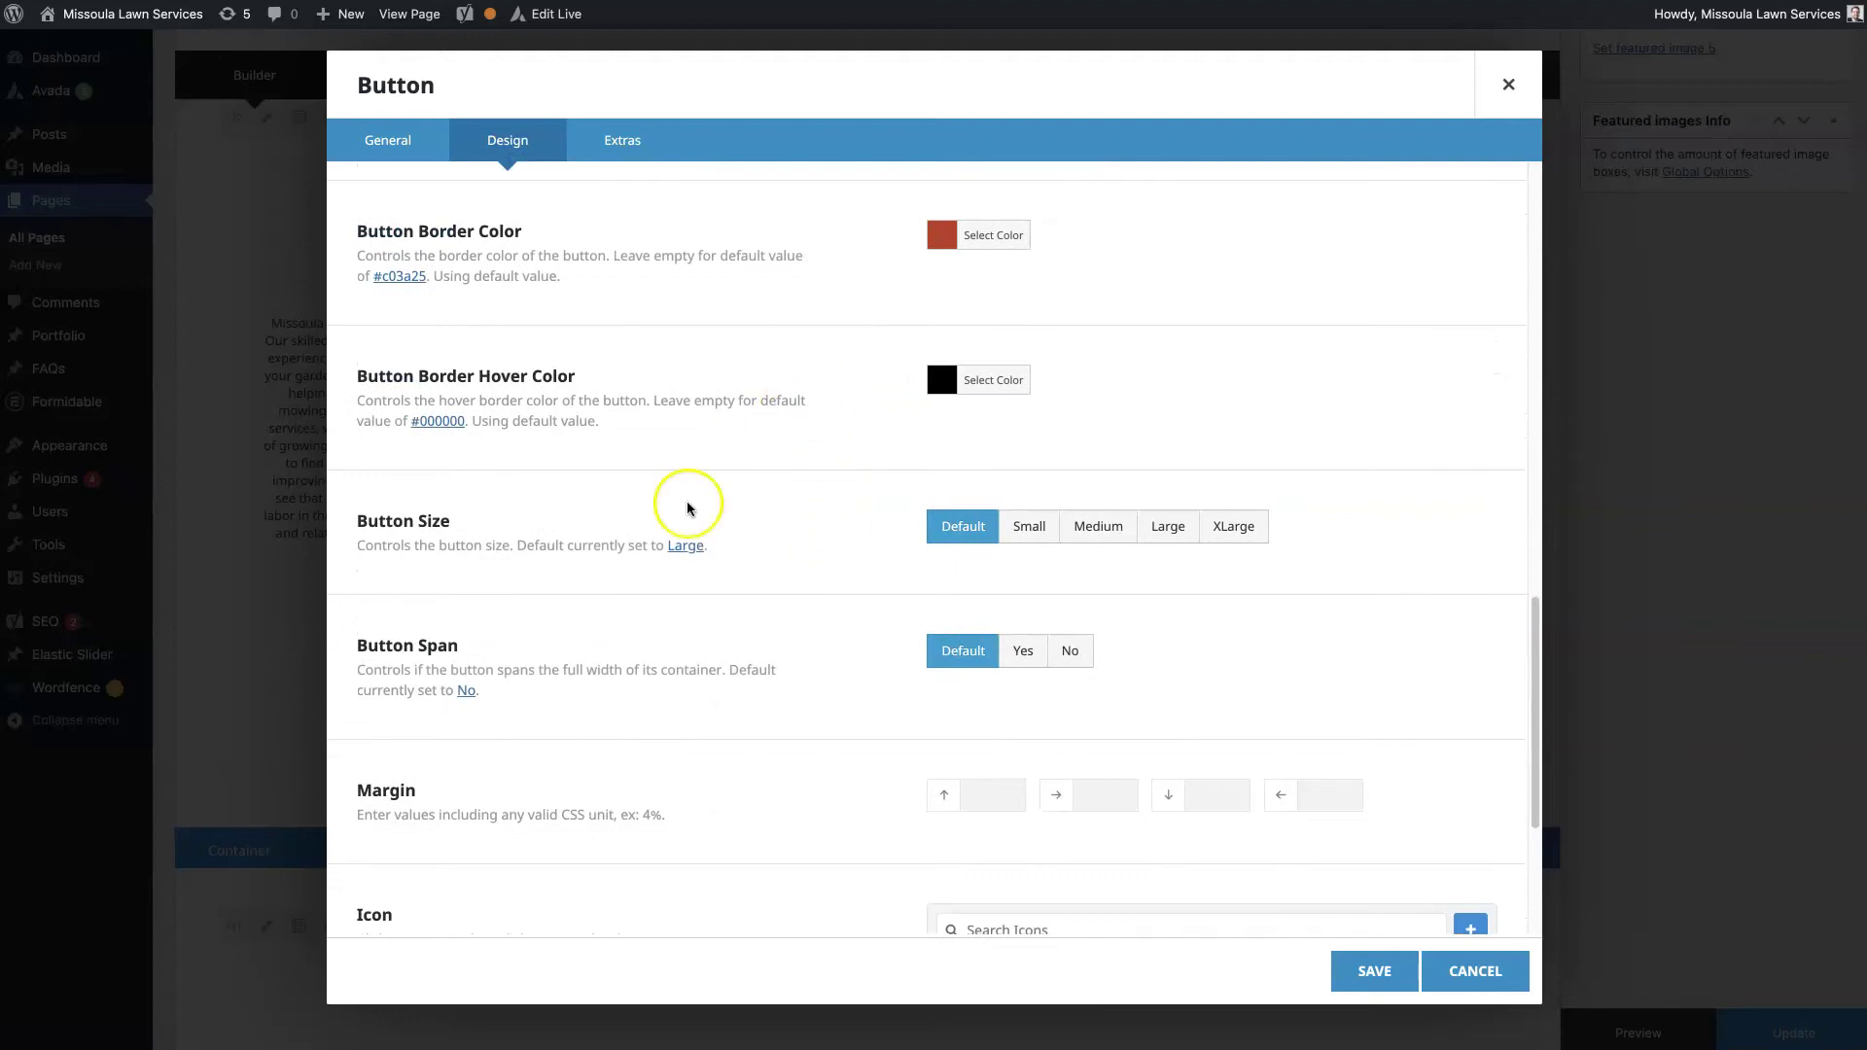
click(1227, 528)
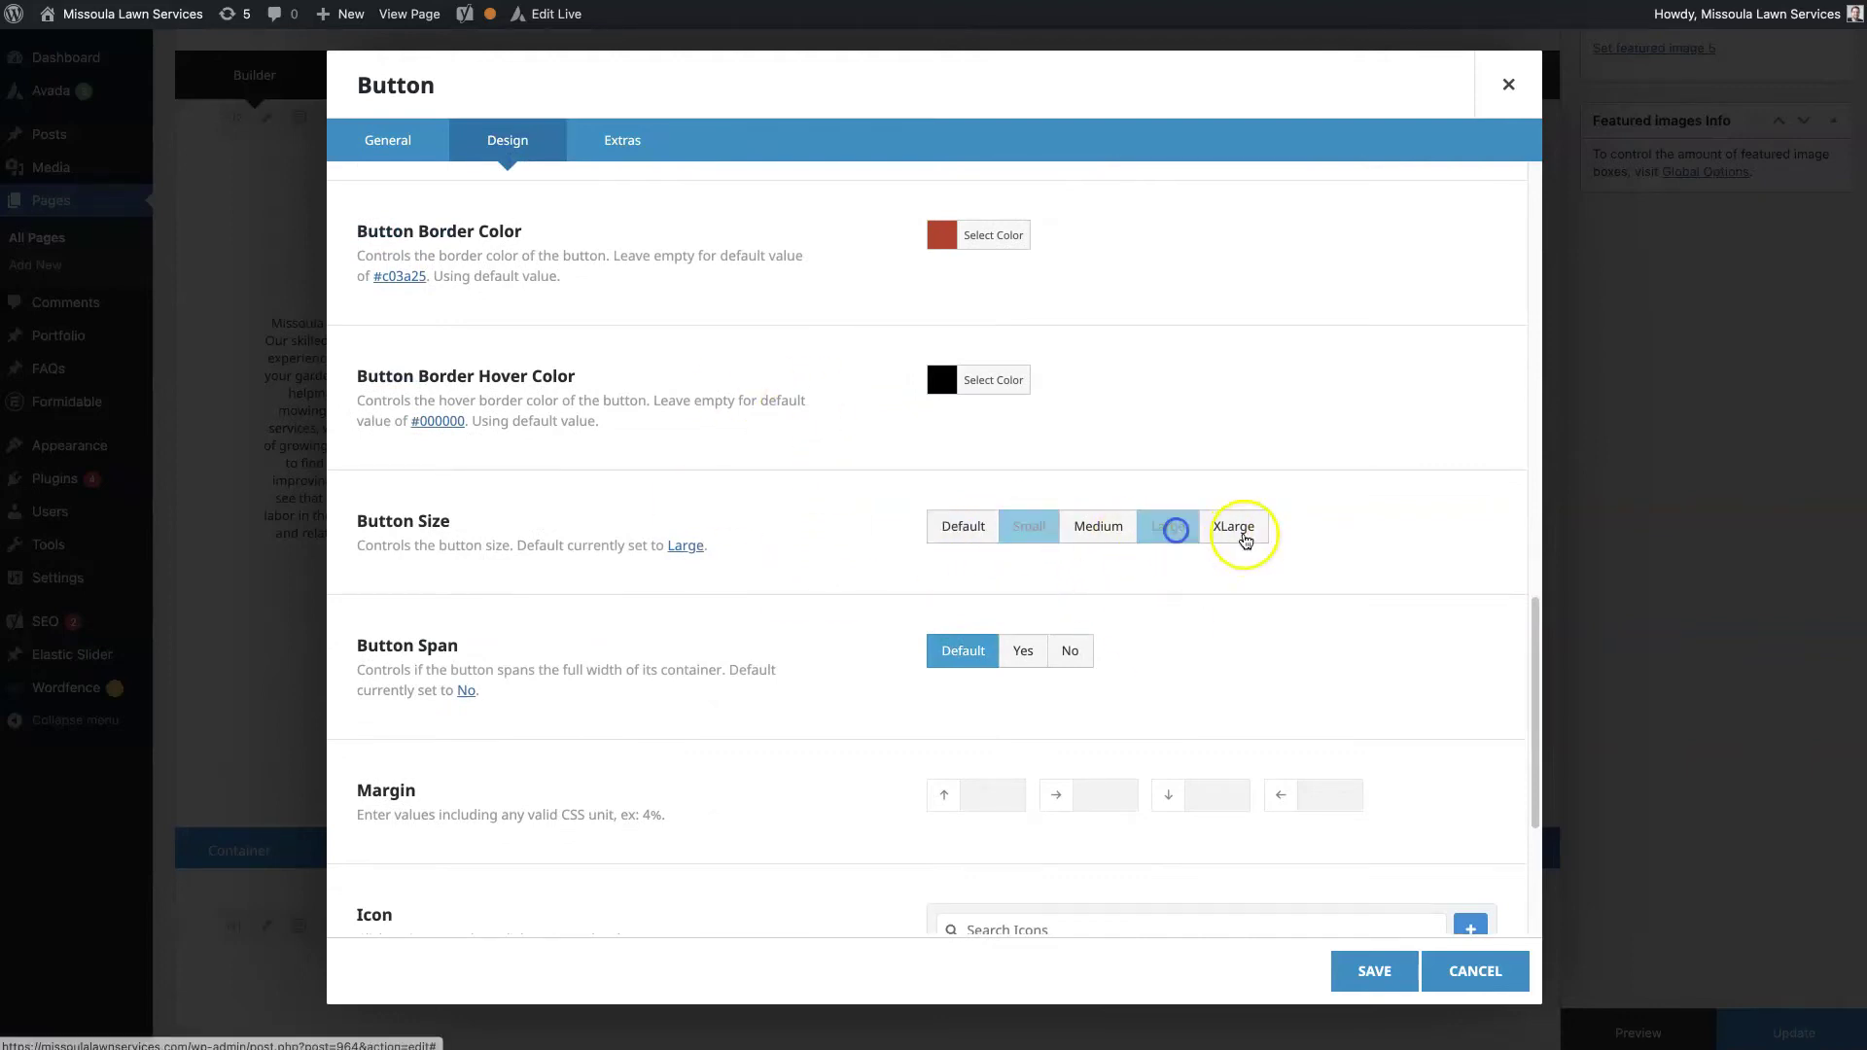
- Set Button Span to Yes, add the apple icon, save, and preview
scroll(778, 622, down, 1)
scroll(778, 622, down, 2)
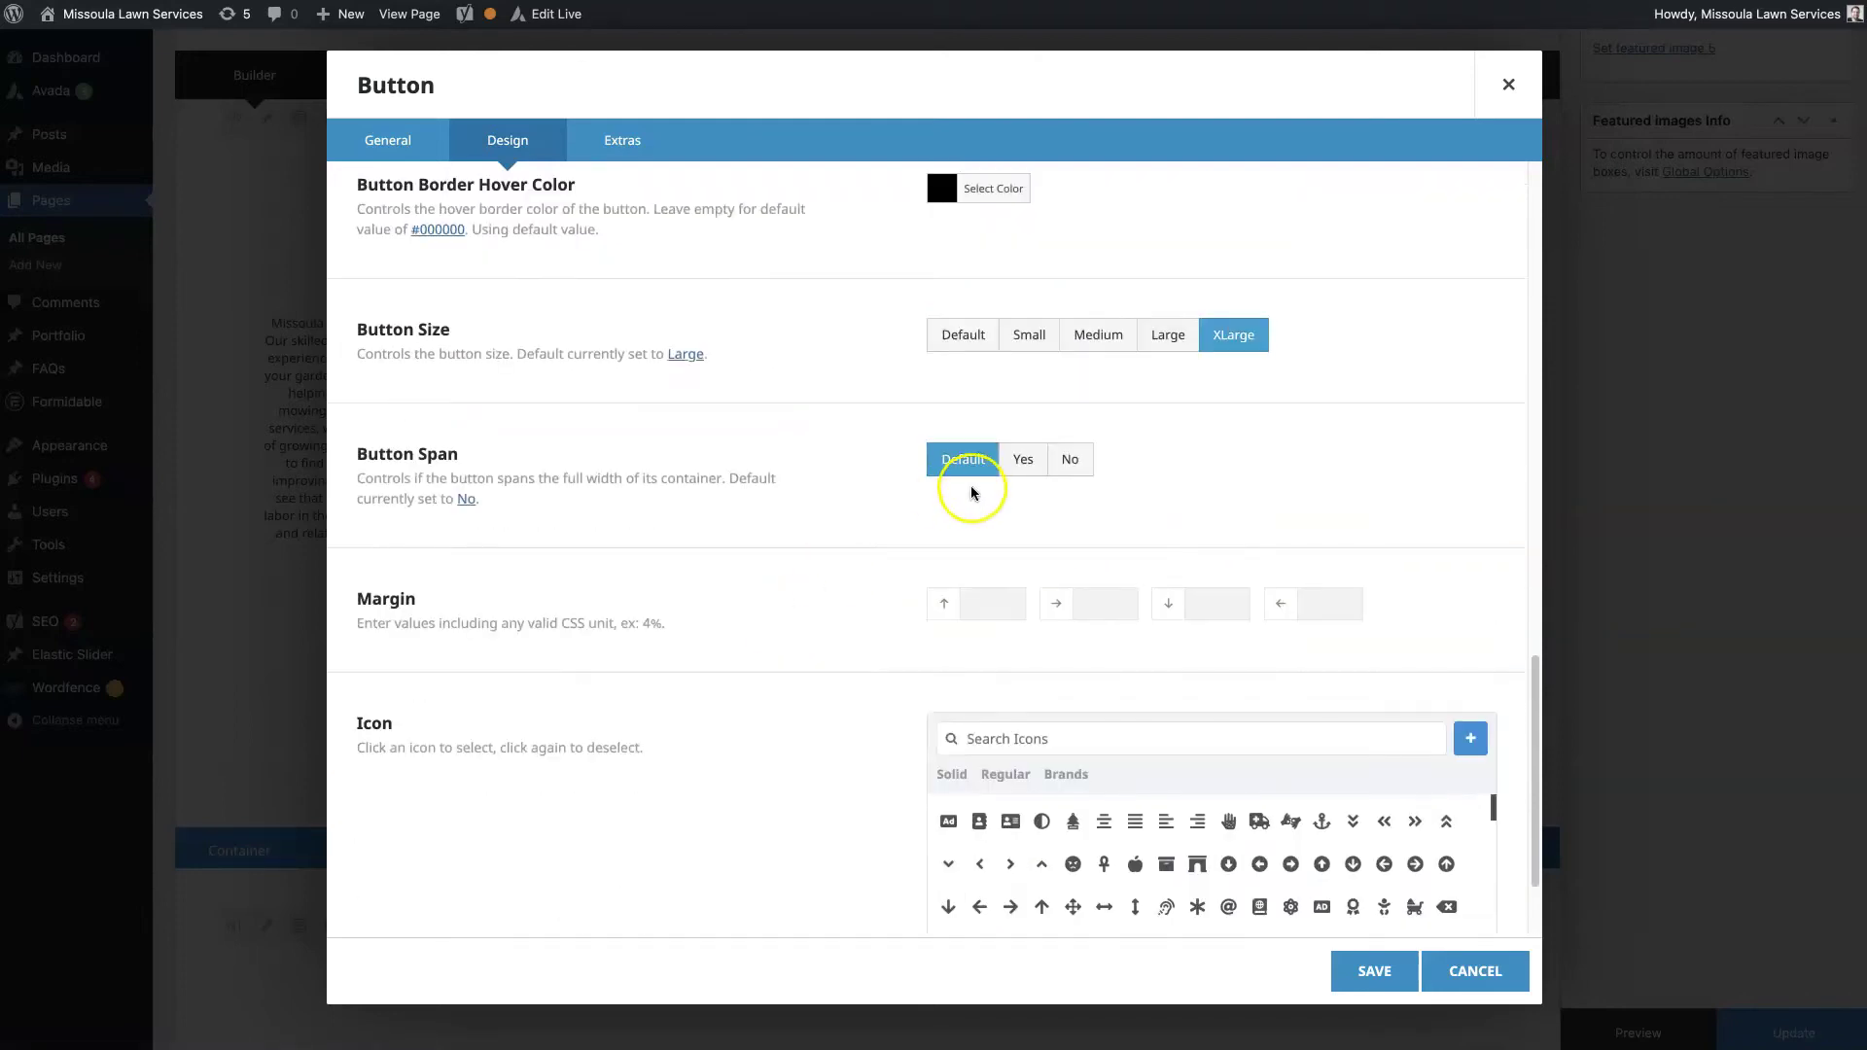
click(1022, 476)
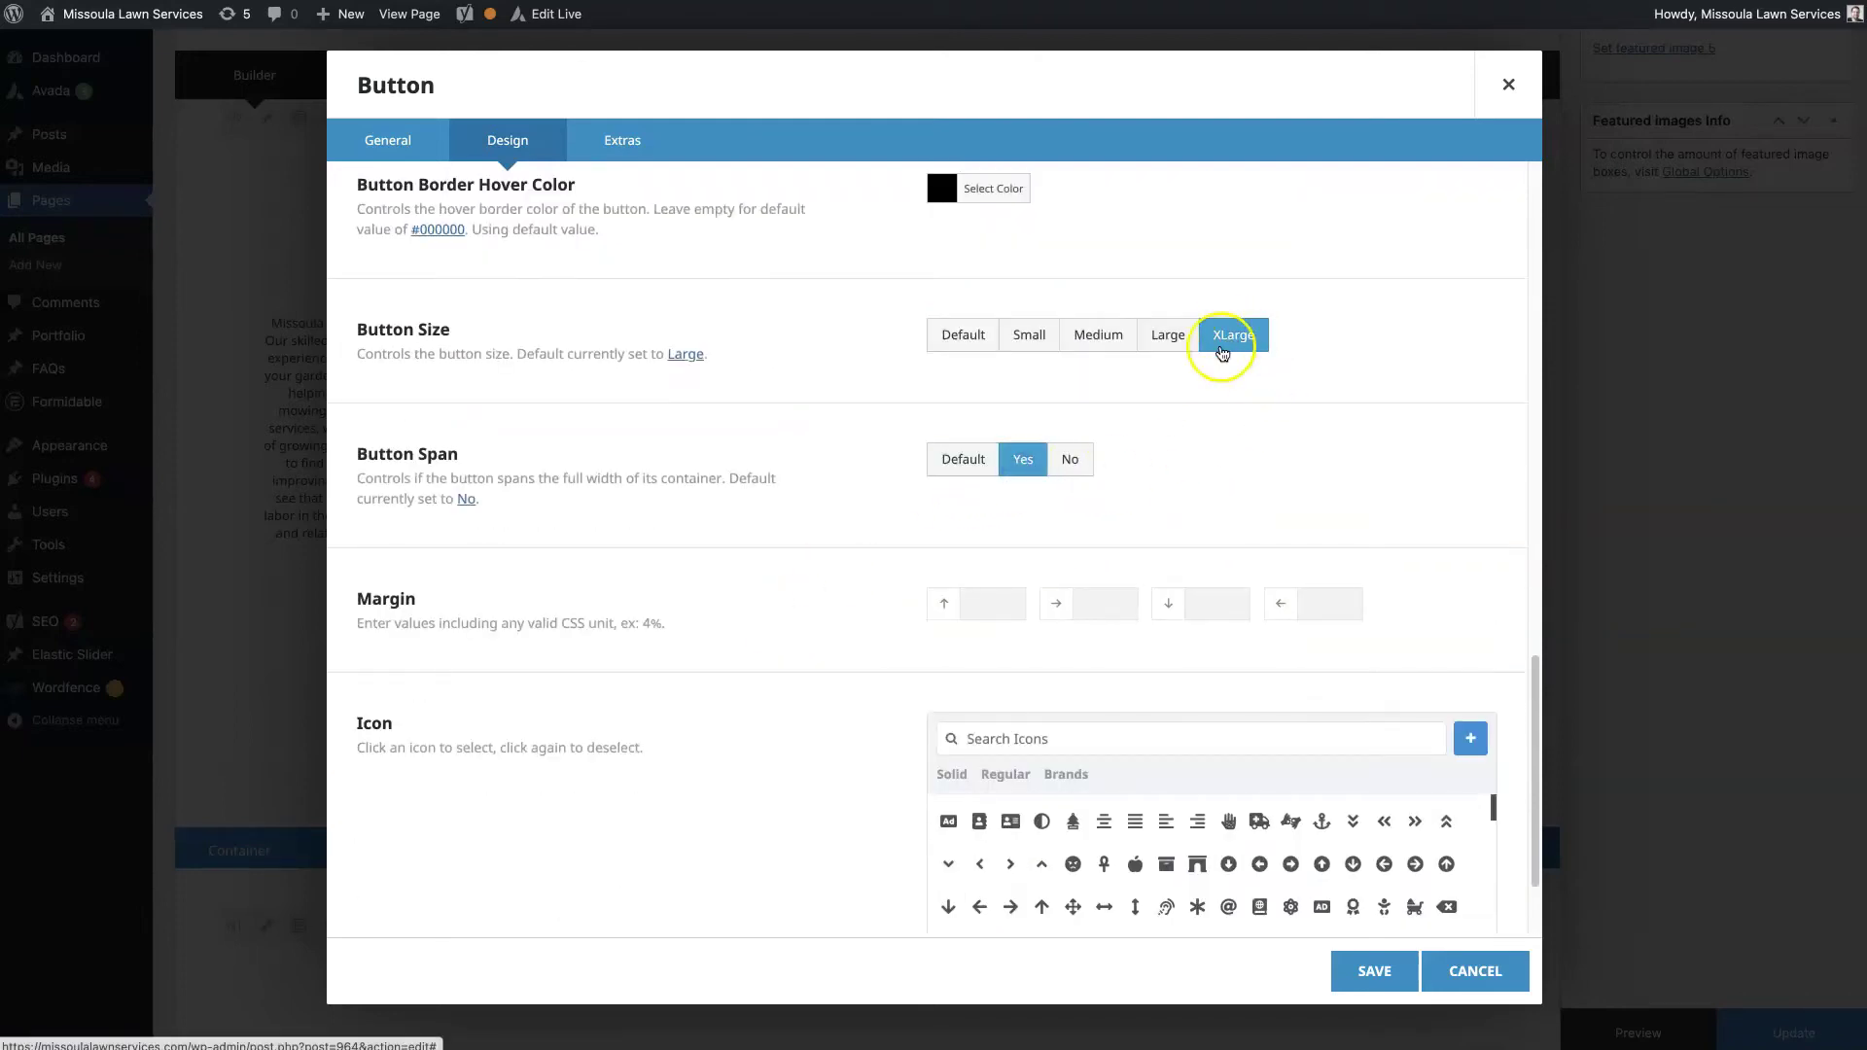
scroll(725, 559, down, 2)
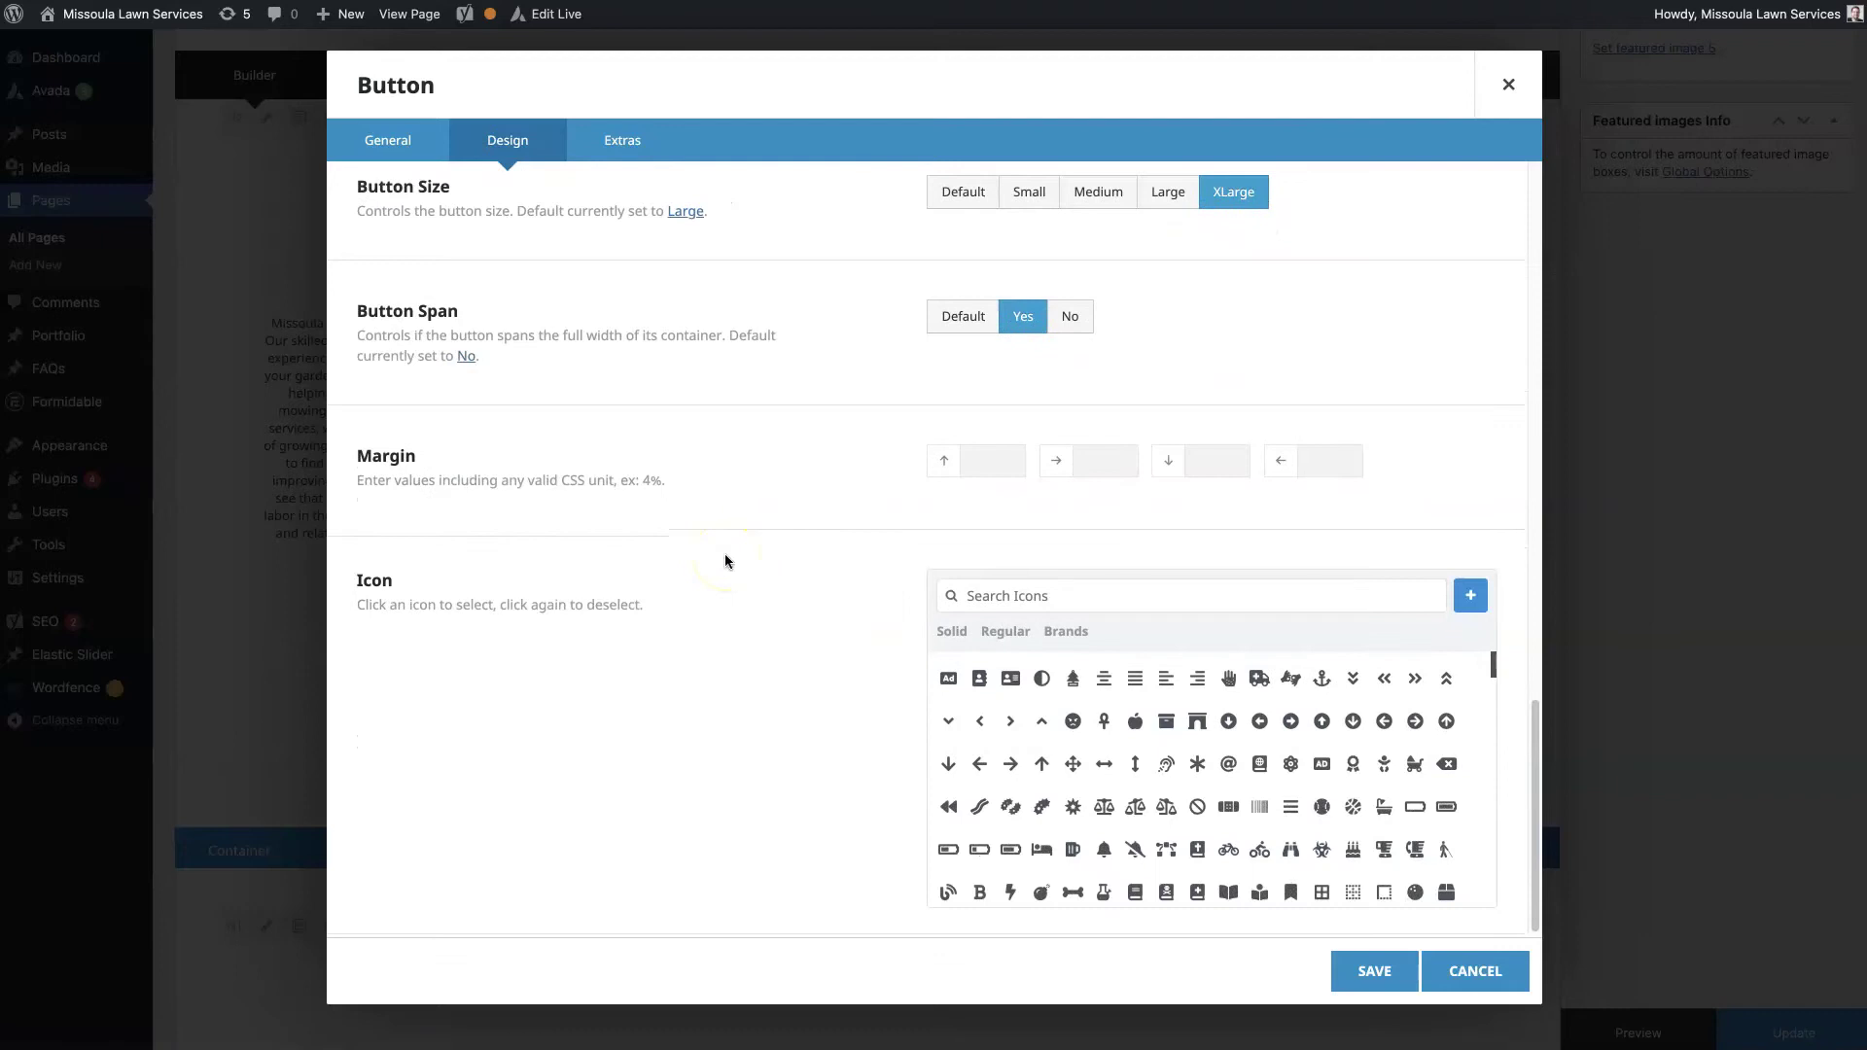
click(1135, 720)
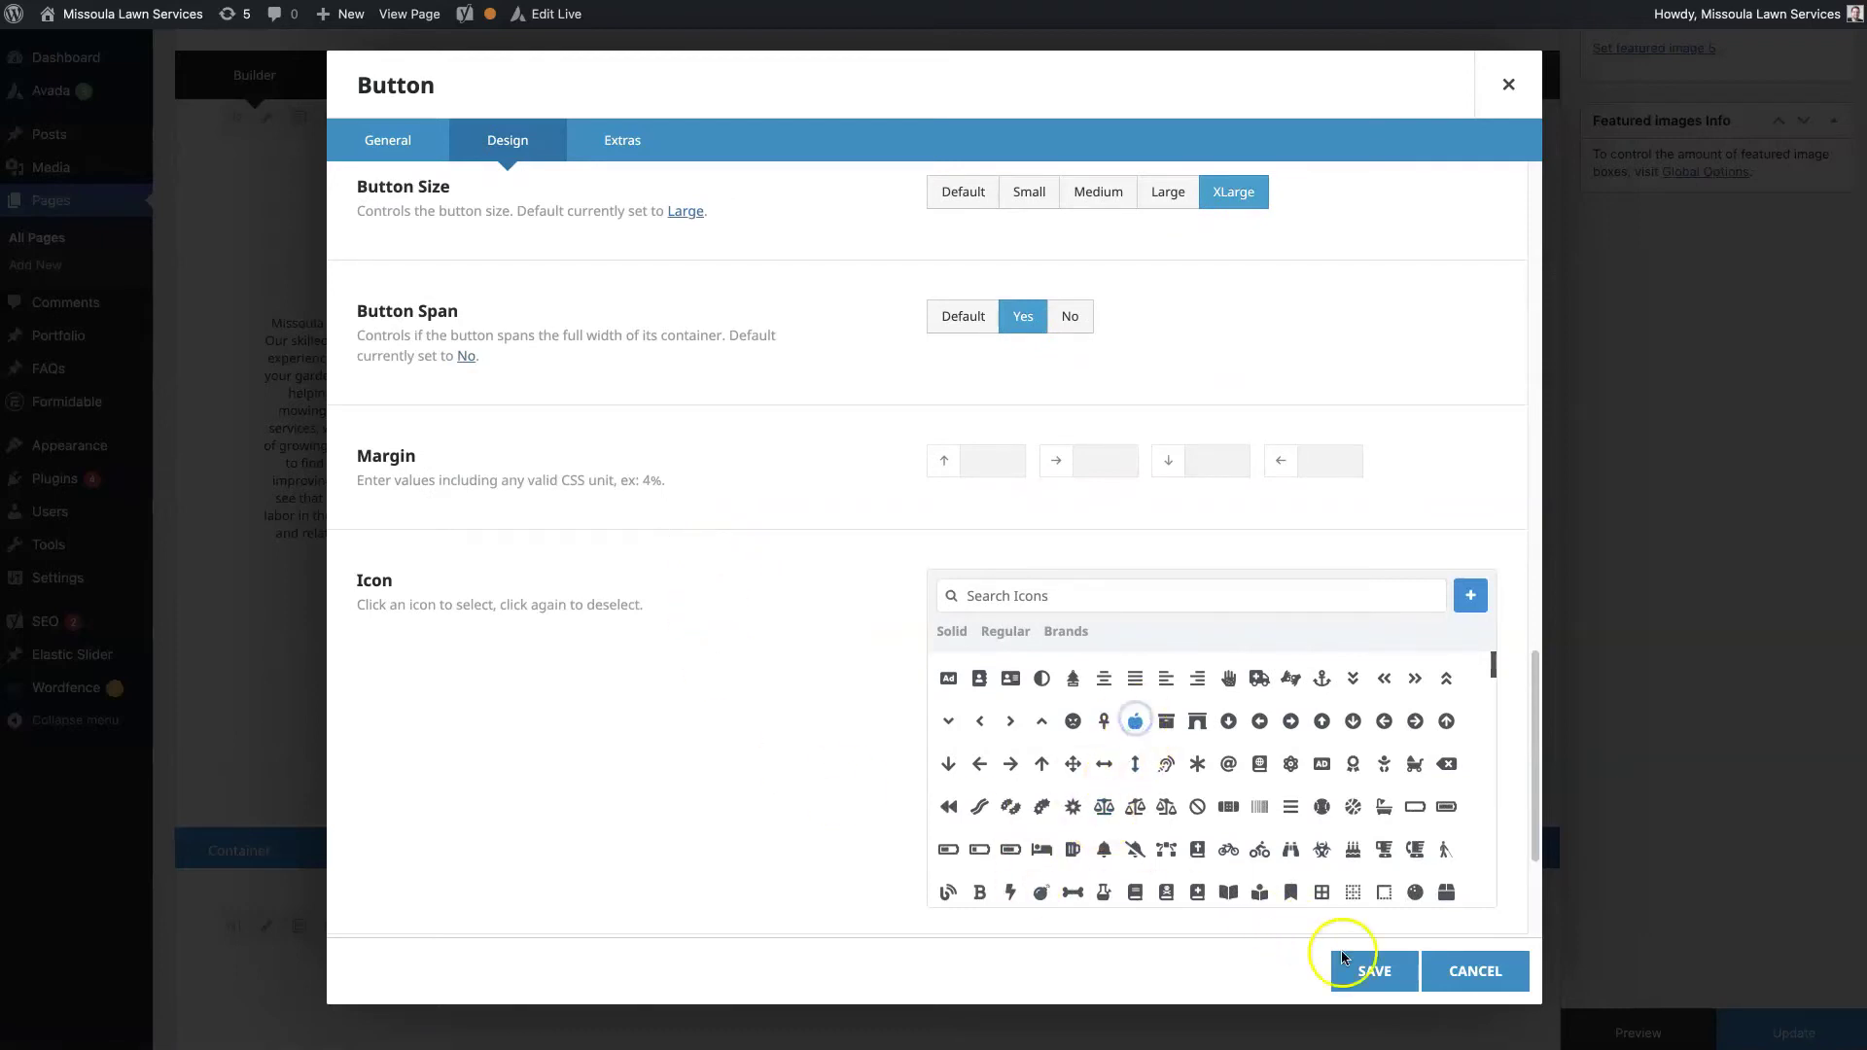
click(1371, 970)
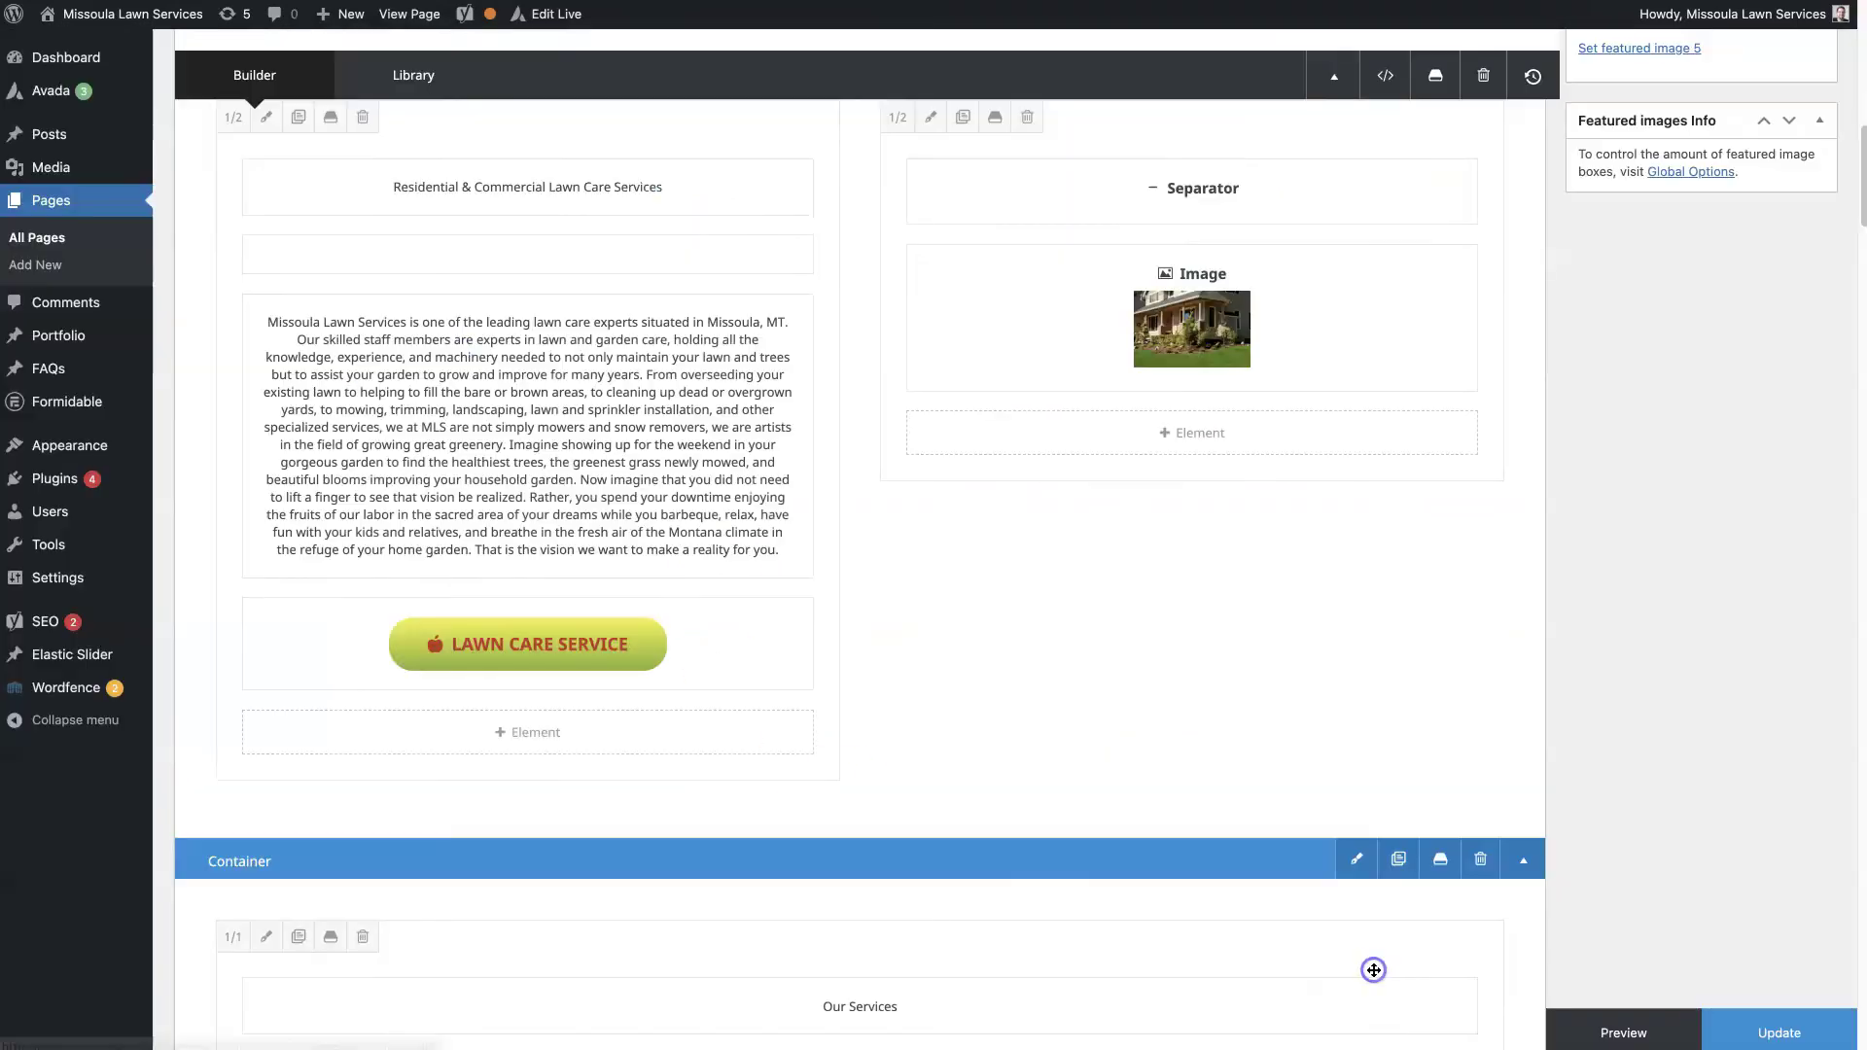
click(1620, 1032)
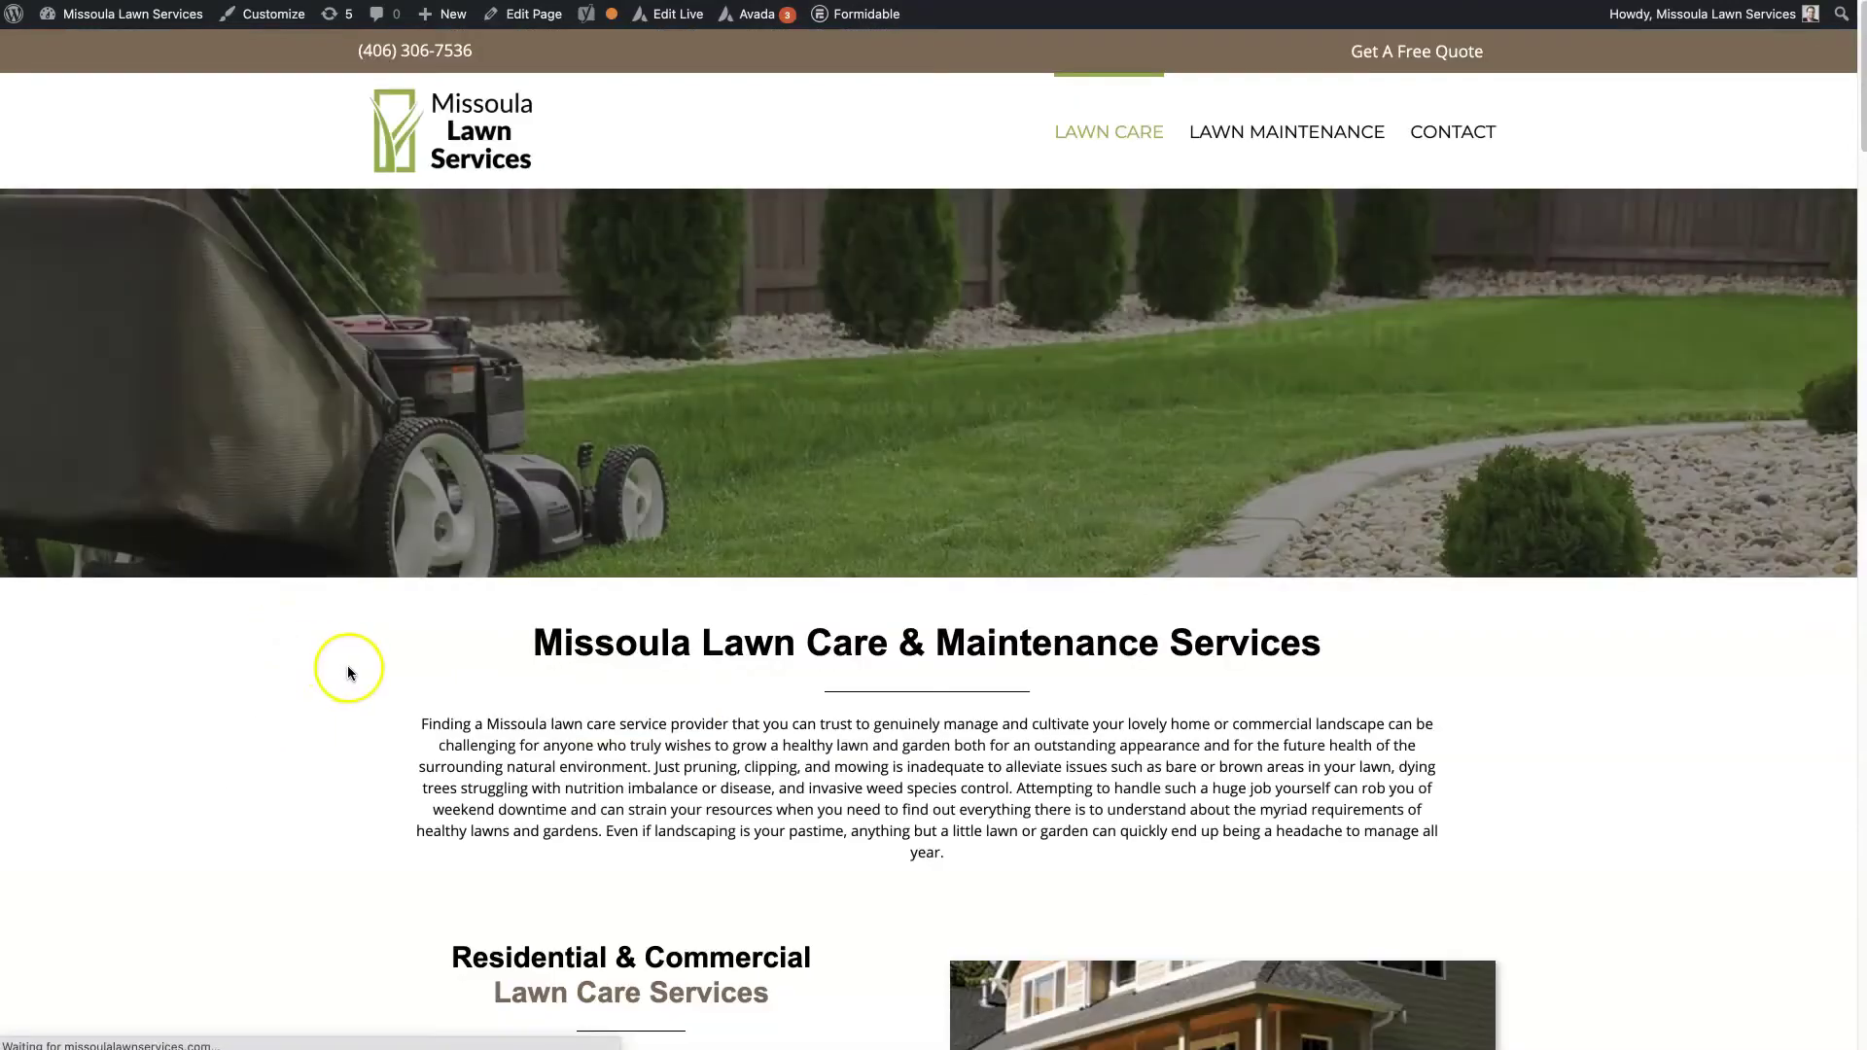
scroll(346, 665, down, 10)
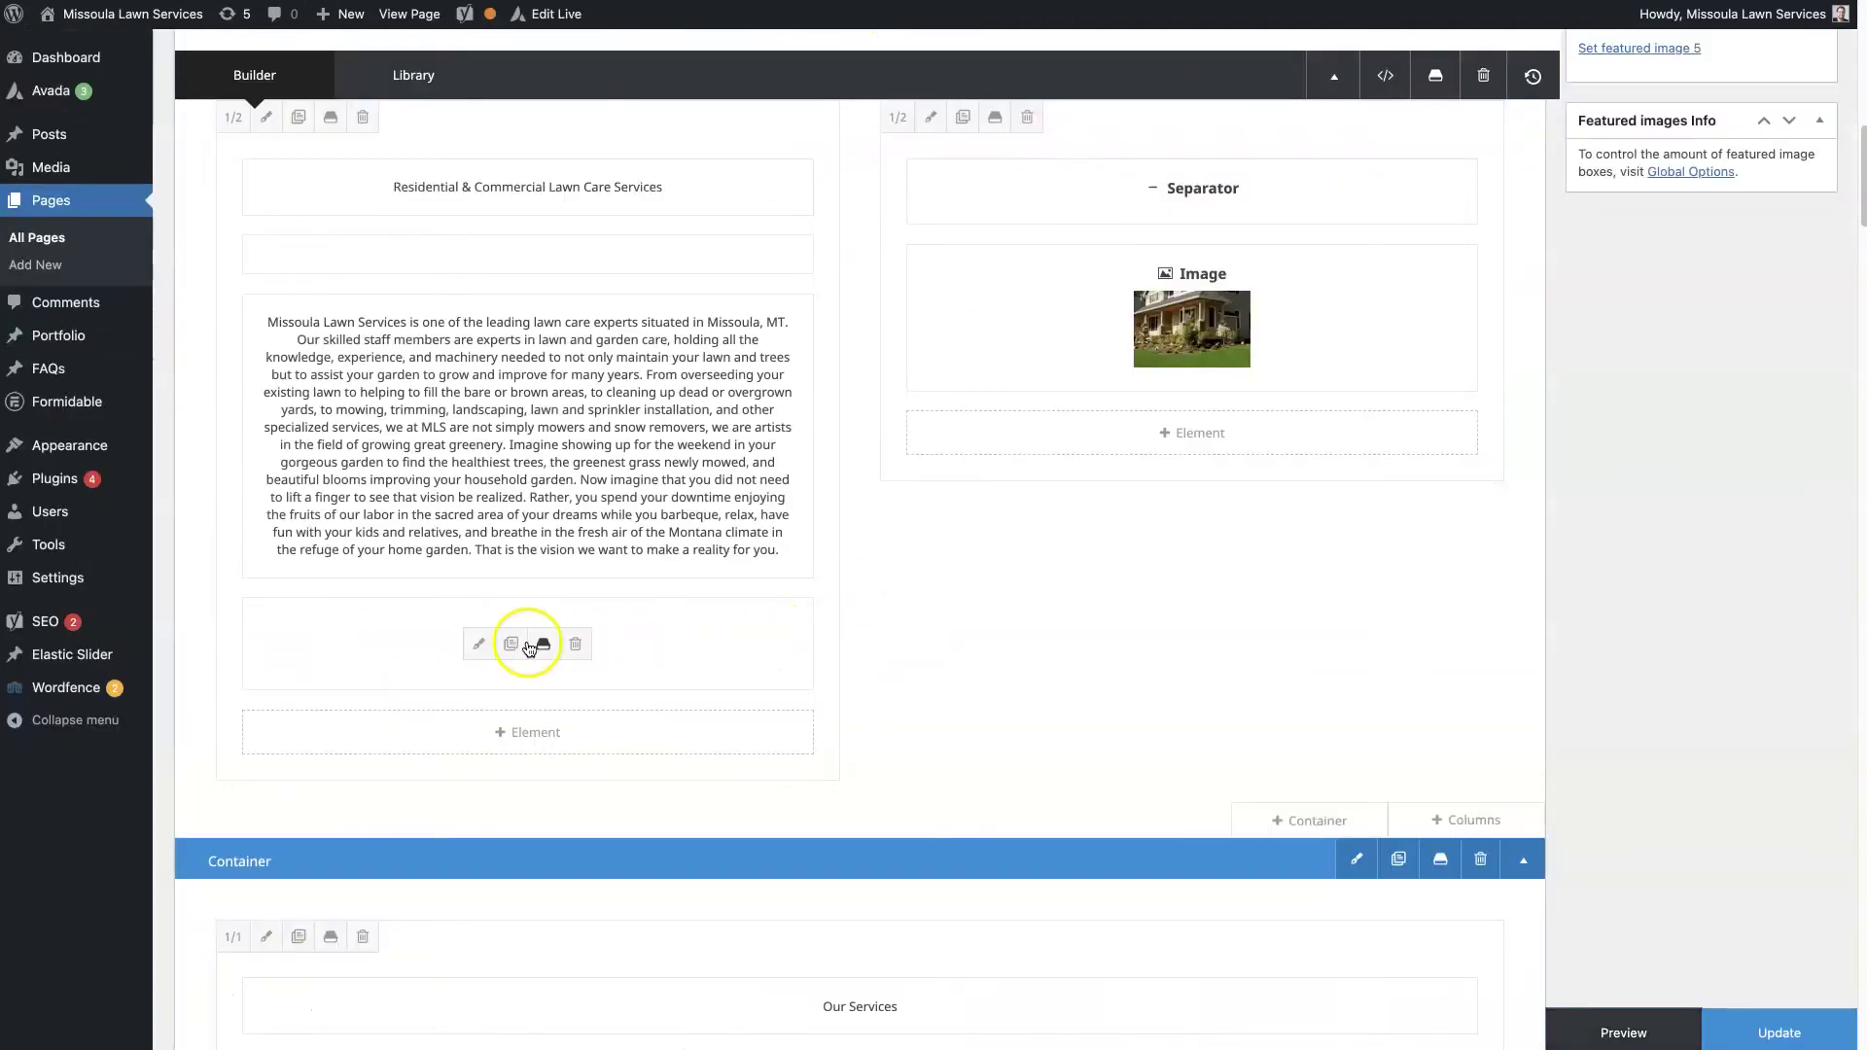
- Adjust the button's border radius, save, and preview the full-width apple-icon button
click(477, 646)
click(470, 126)
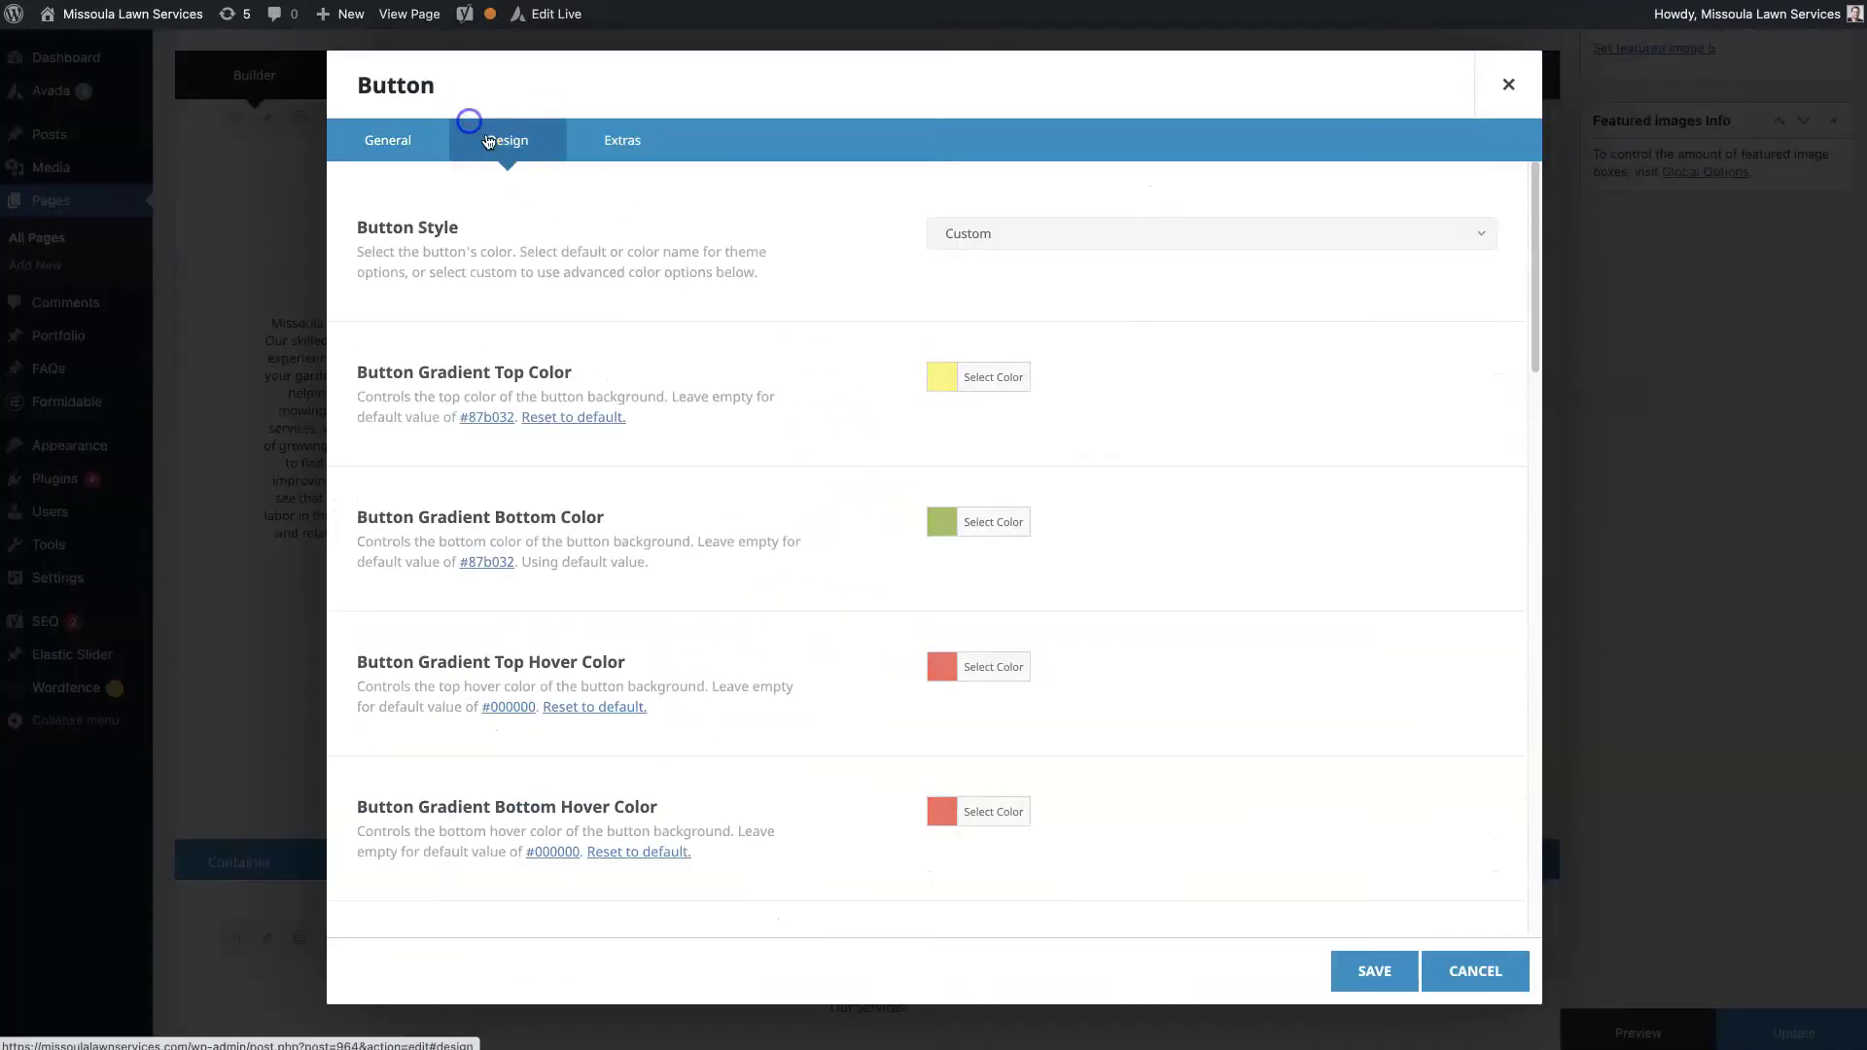
scroll(750, 644, down, 10)
drag(979, 499, 865, 508)
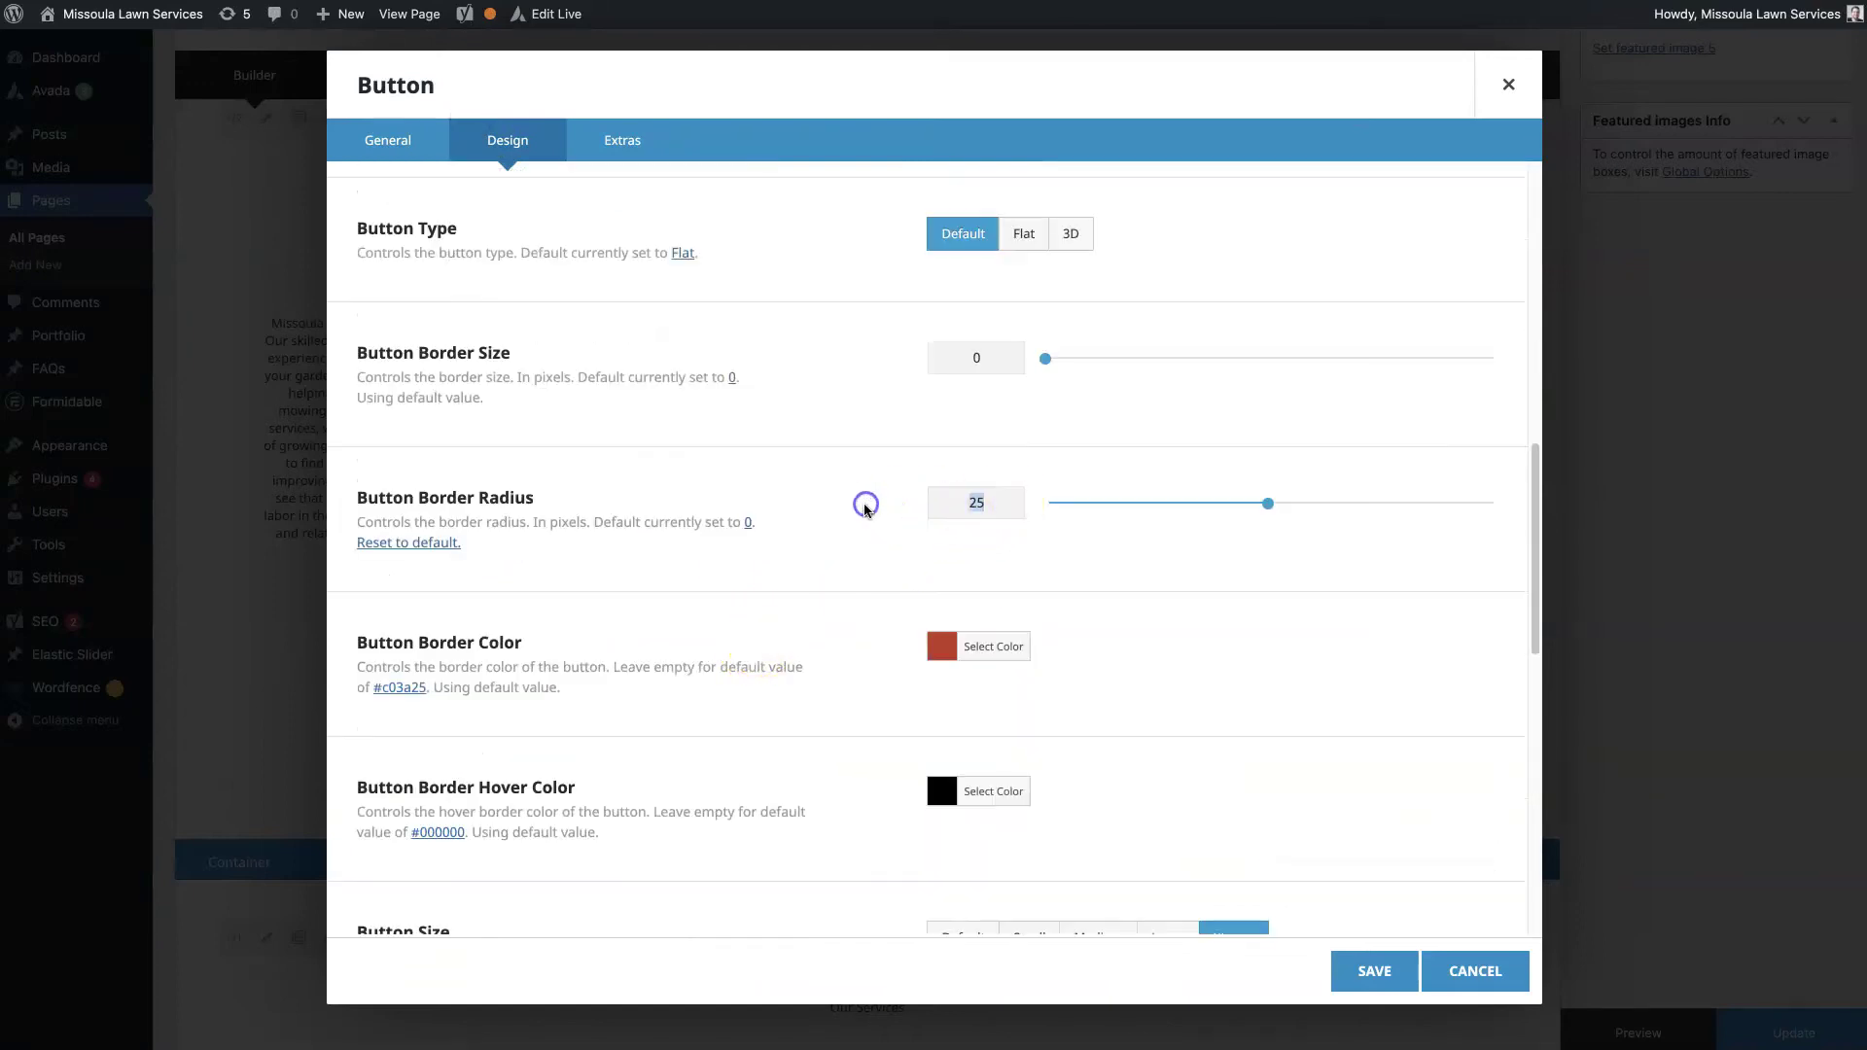
click(1371, 970)
click(1572, 1035)
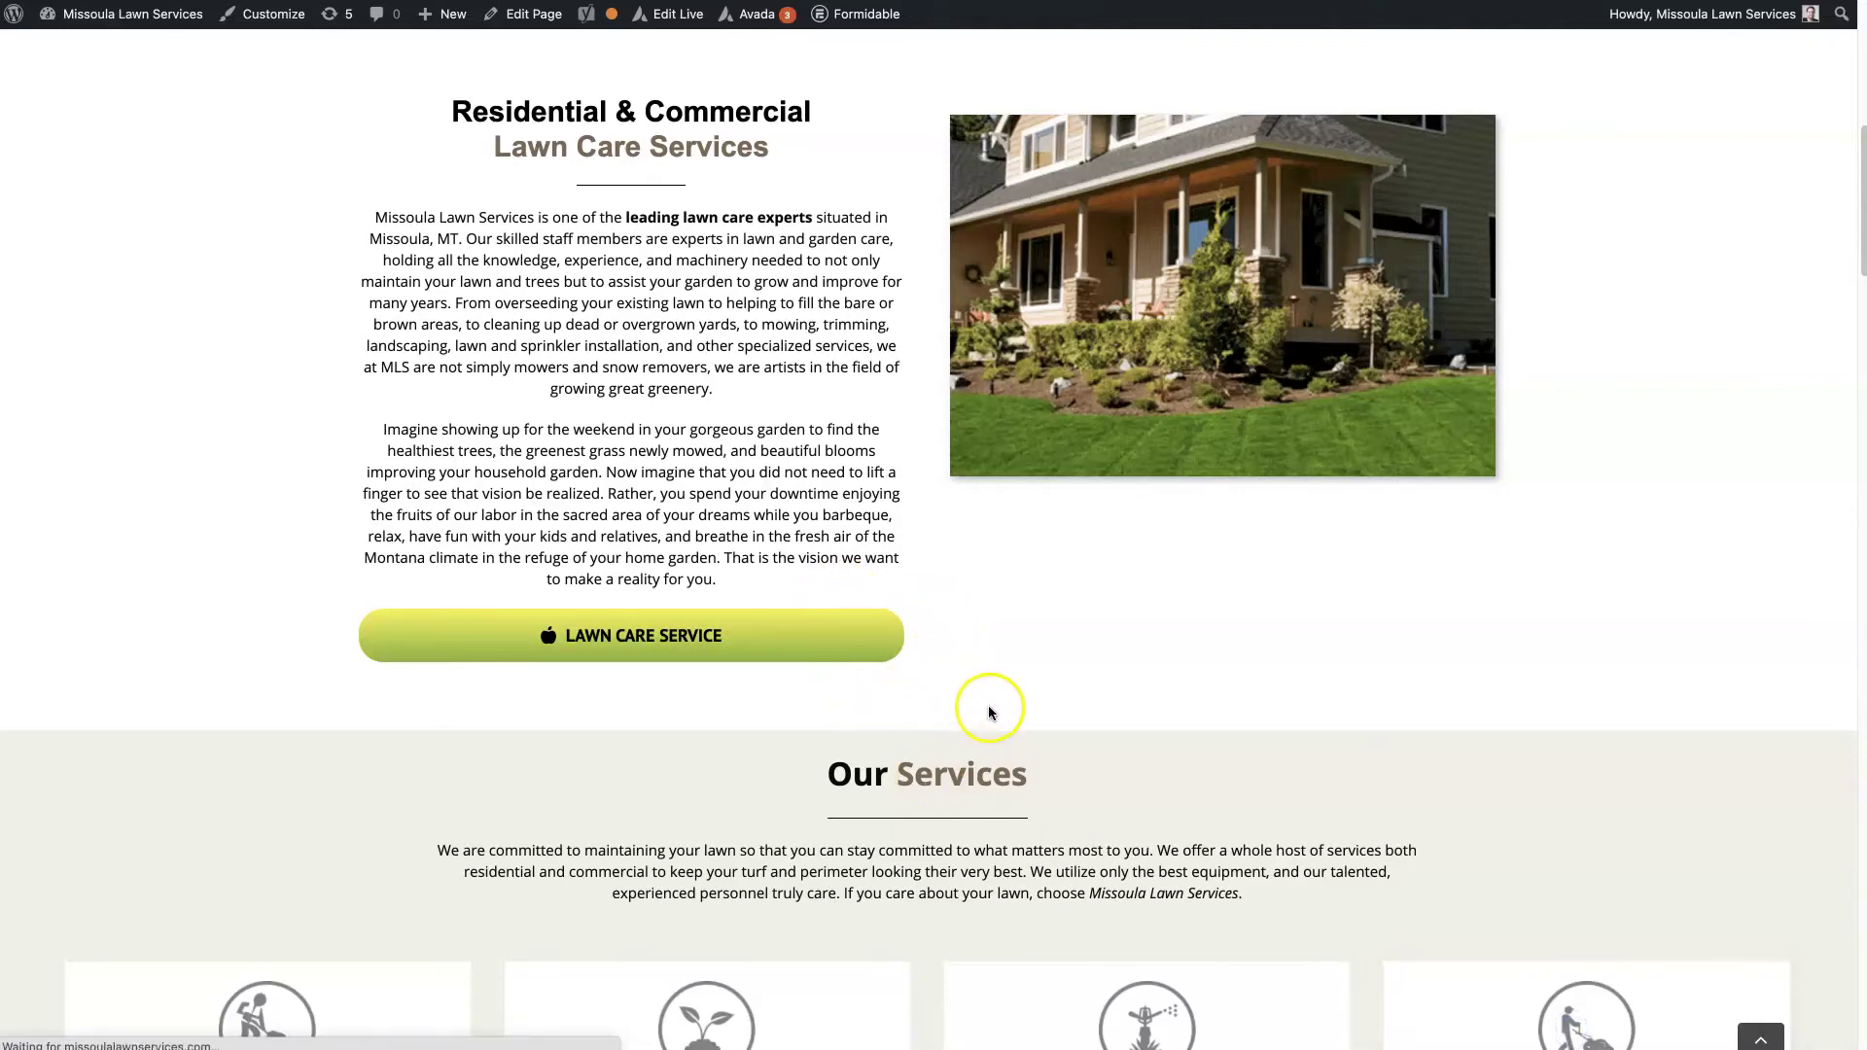
scroll(851, 700, up, 8)
- Go from the live page to Avada Global Options via the admin bar
scroll(854, 705, down, 9)
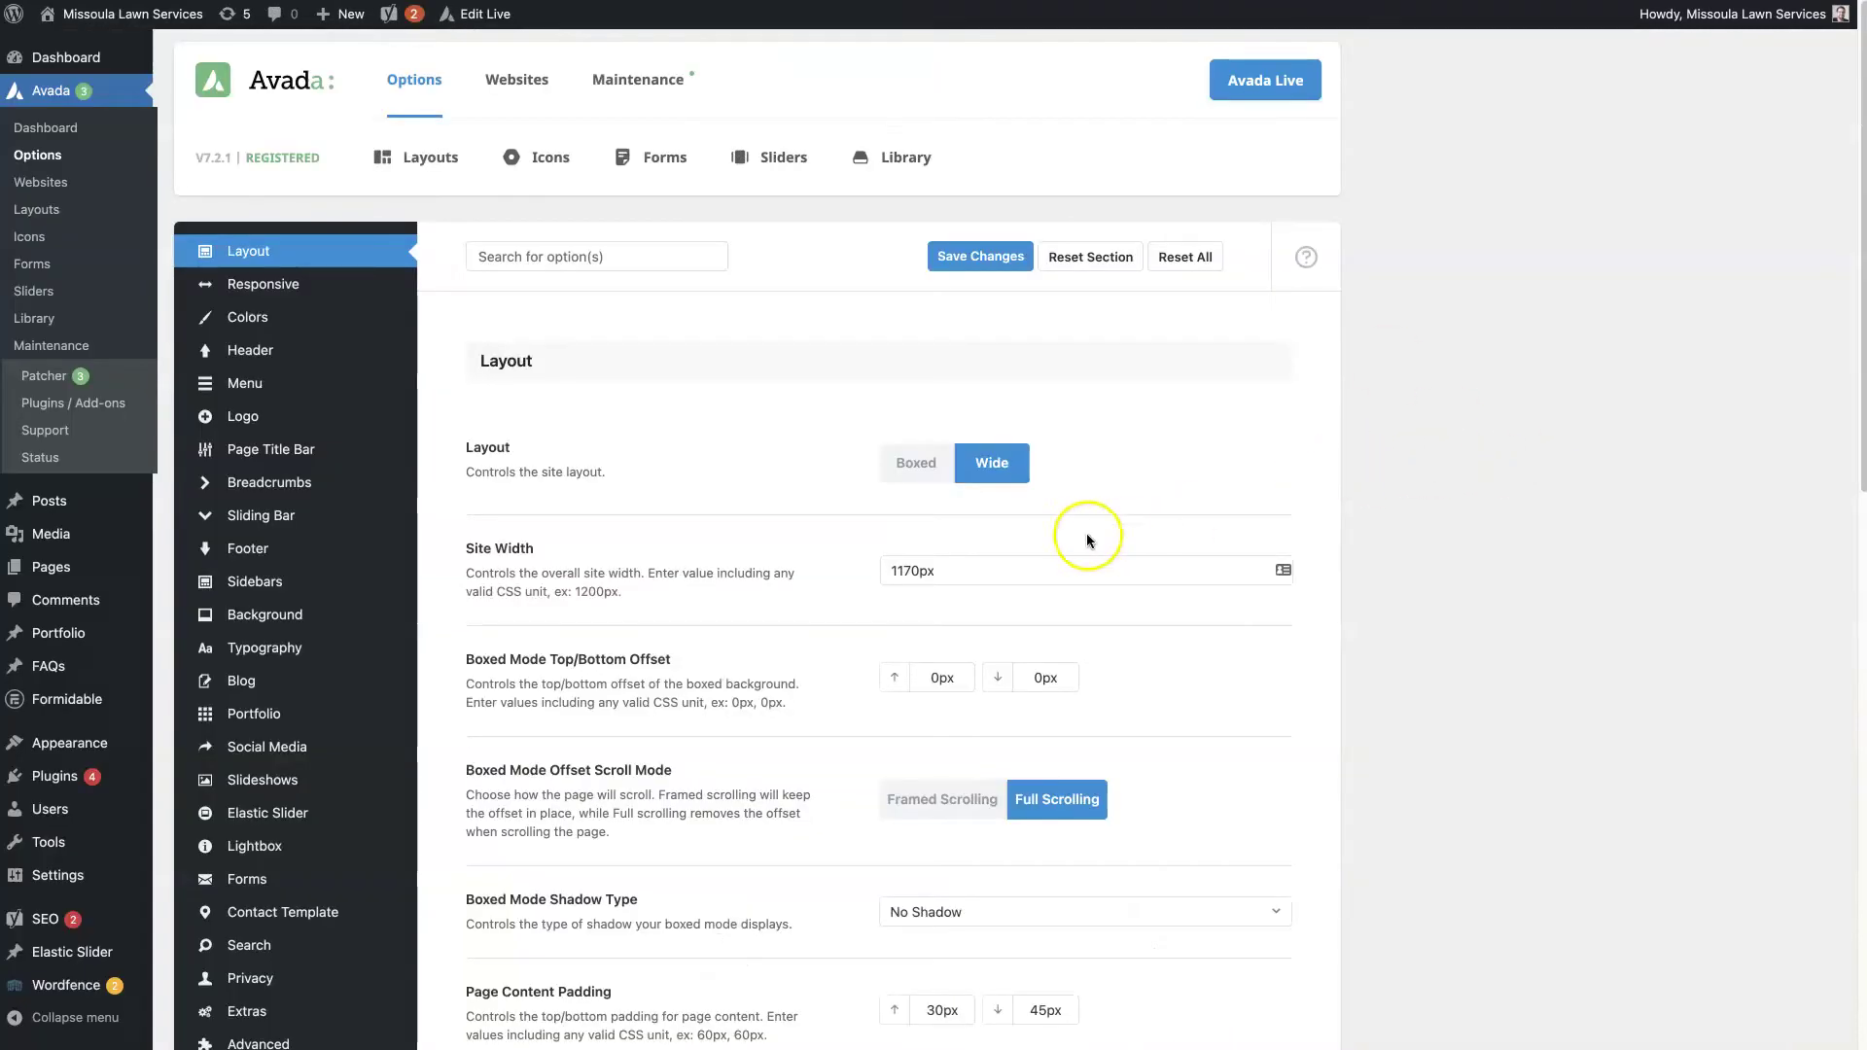
mouse_move(136, 51)
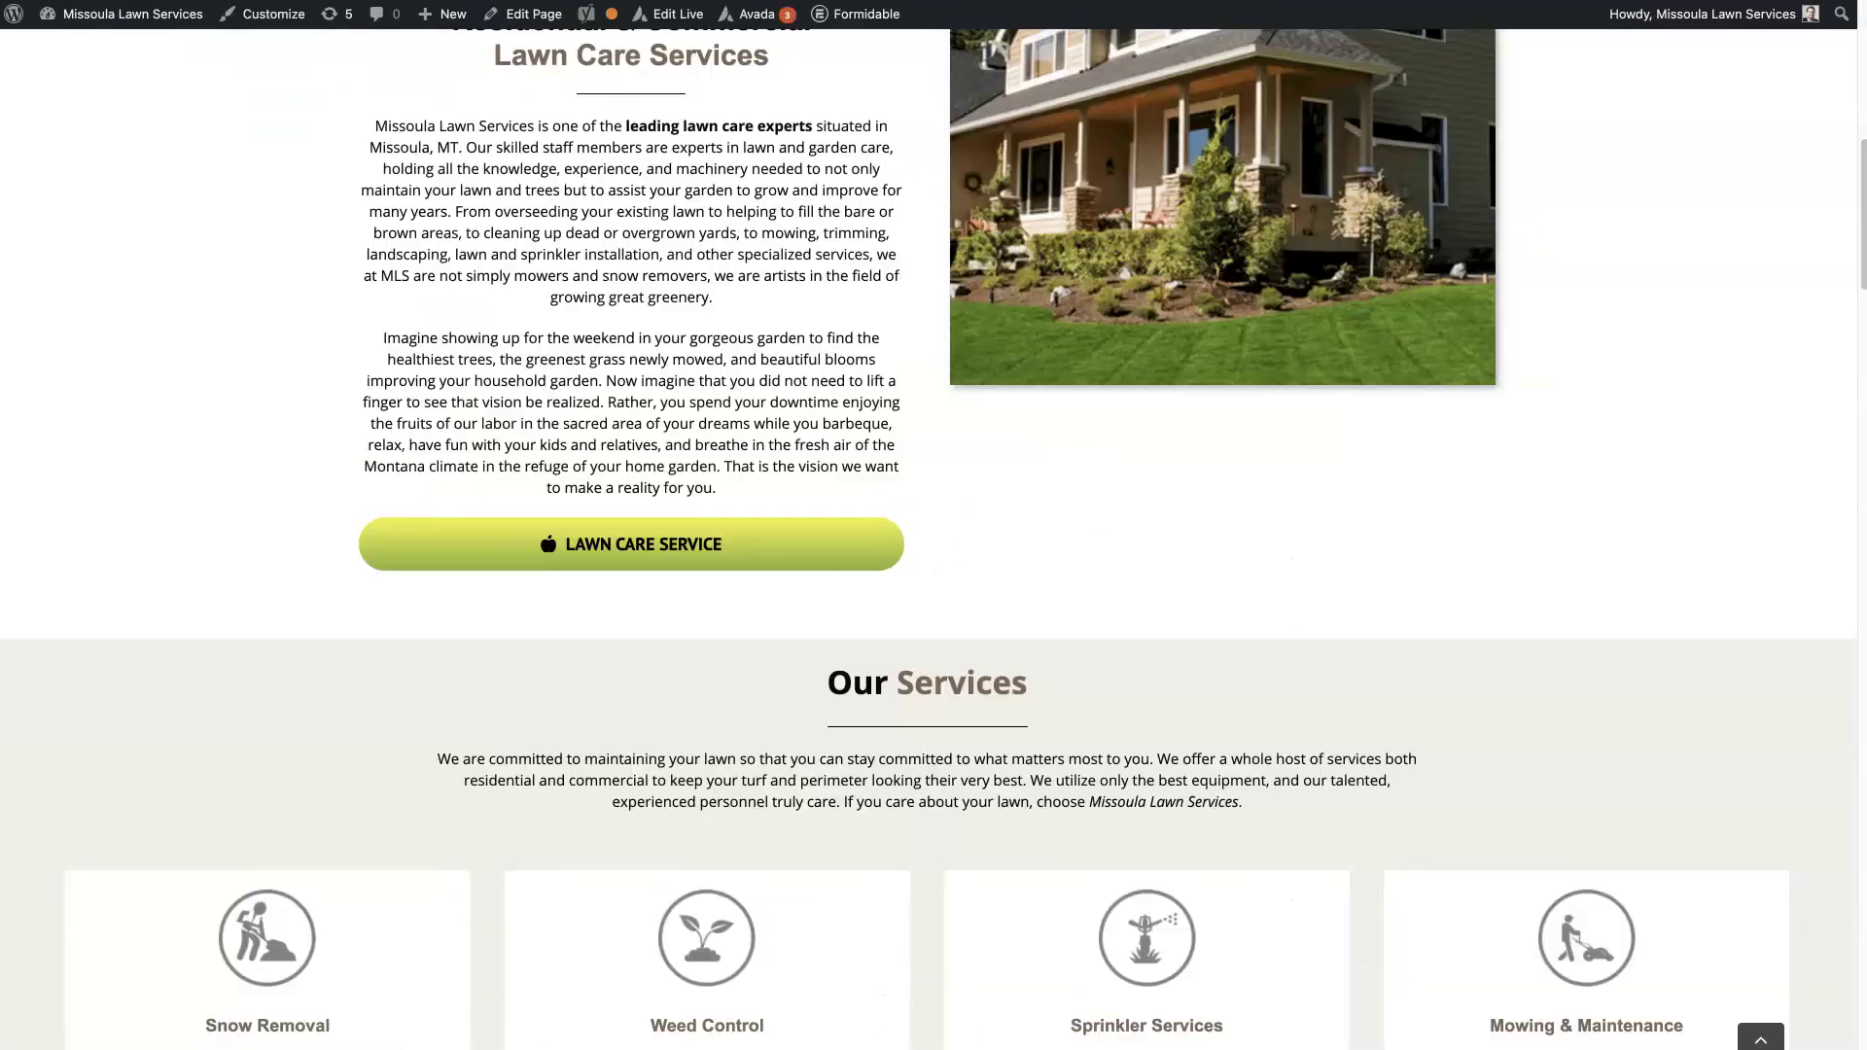
mouse_move(746, 23)
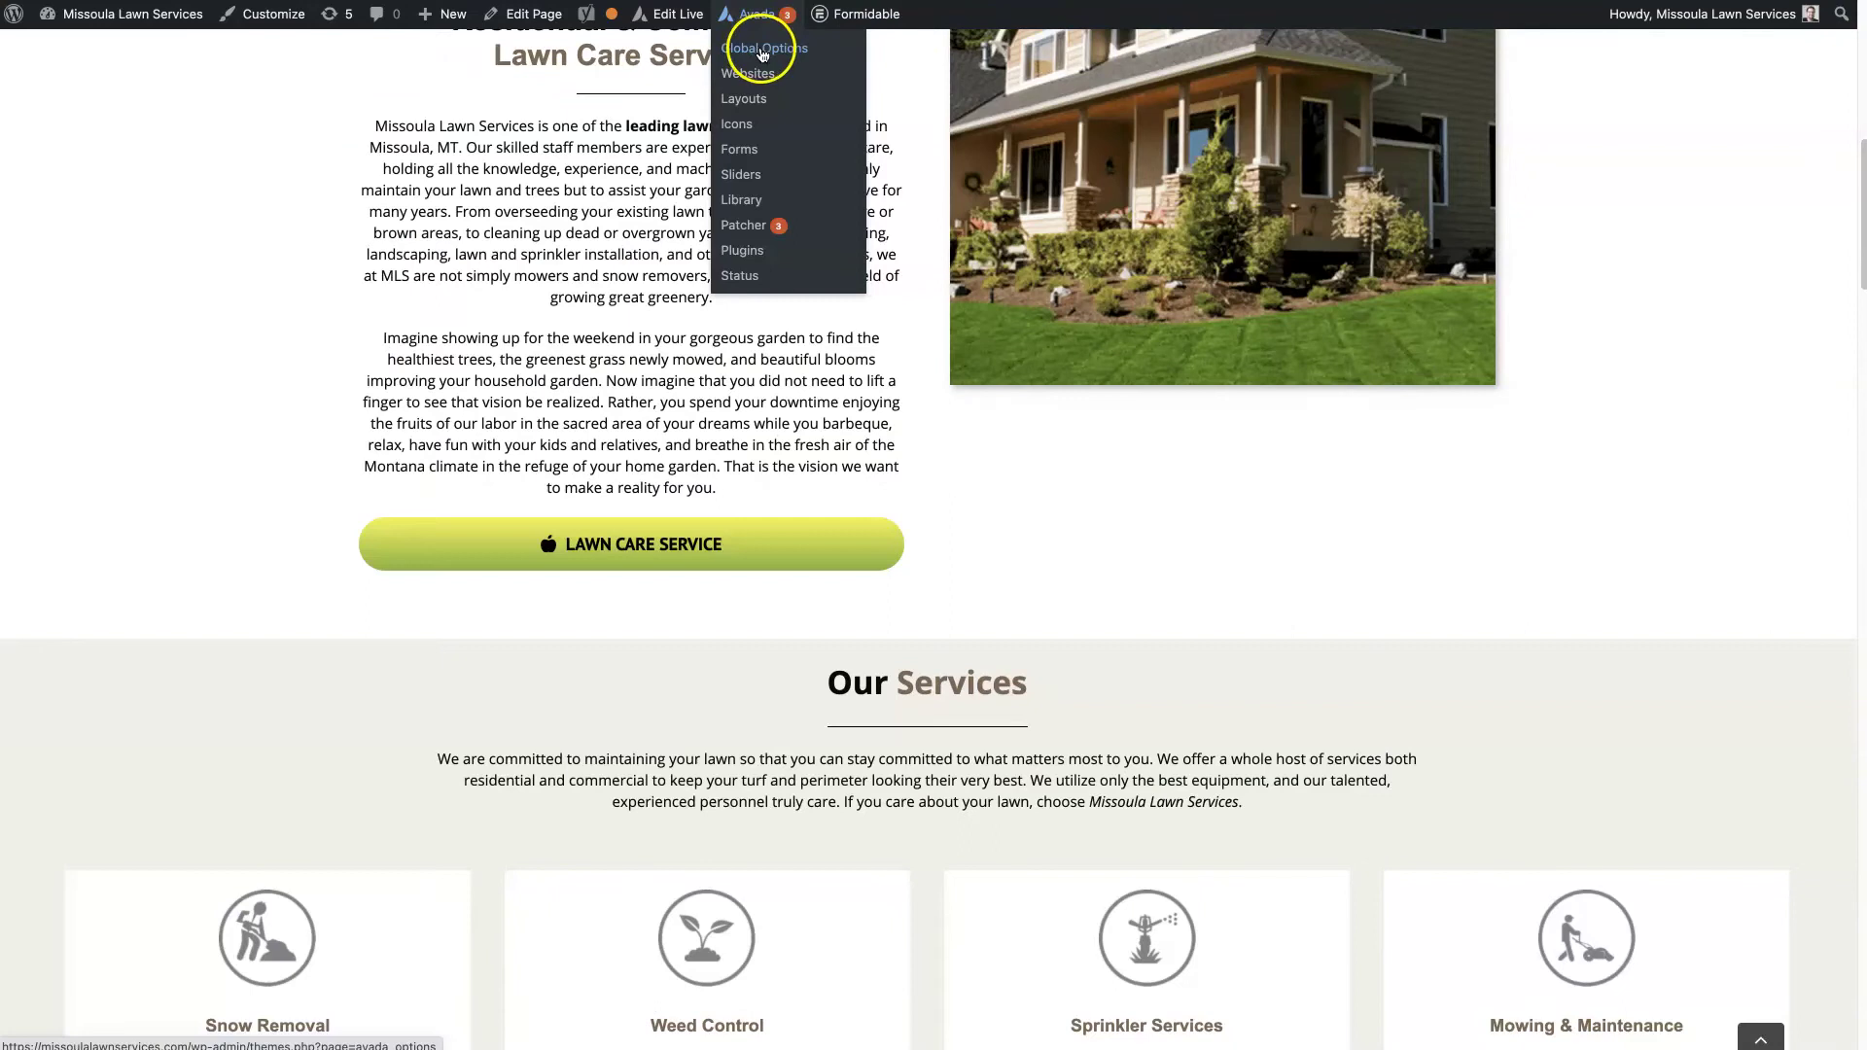
click(764, 48)
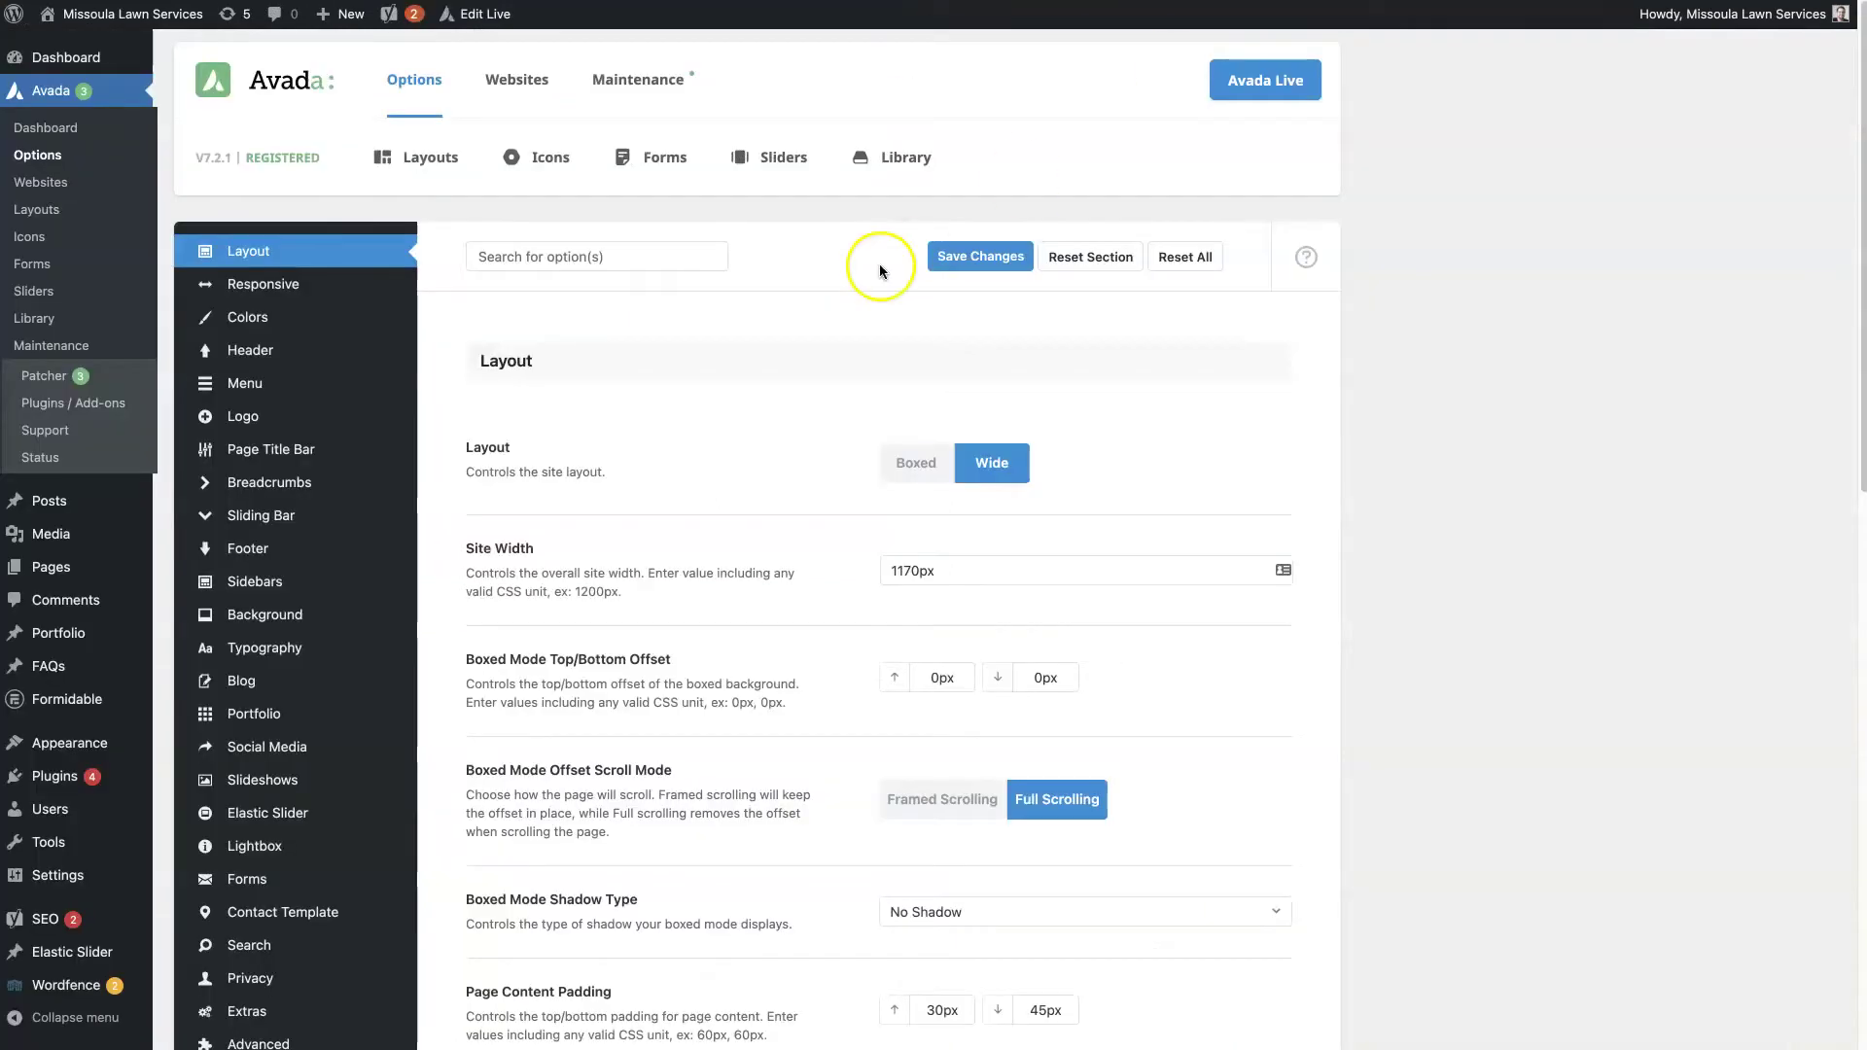
- Open Avada Builder Elements to review the global Button defaults (Large size, Flat type)
scroll(657, 520, down, 2)
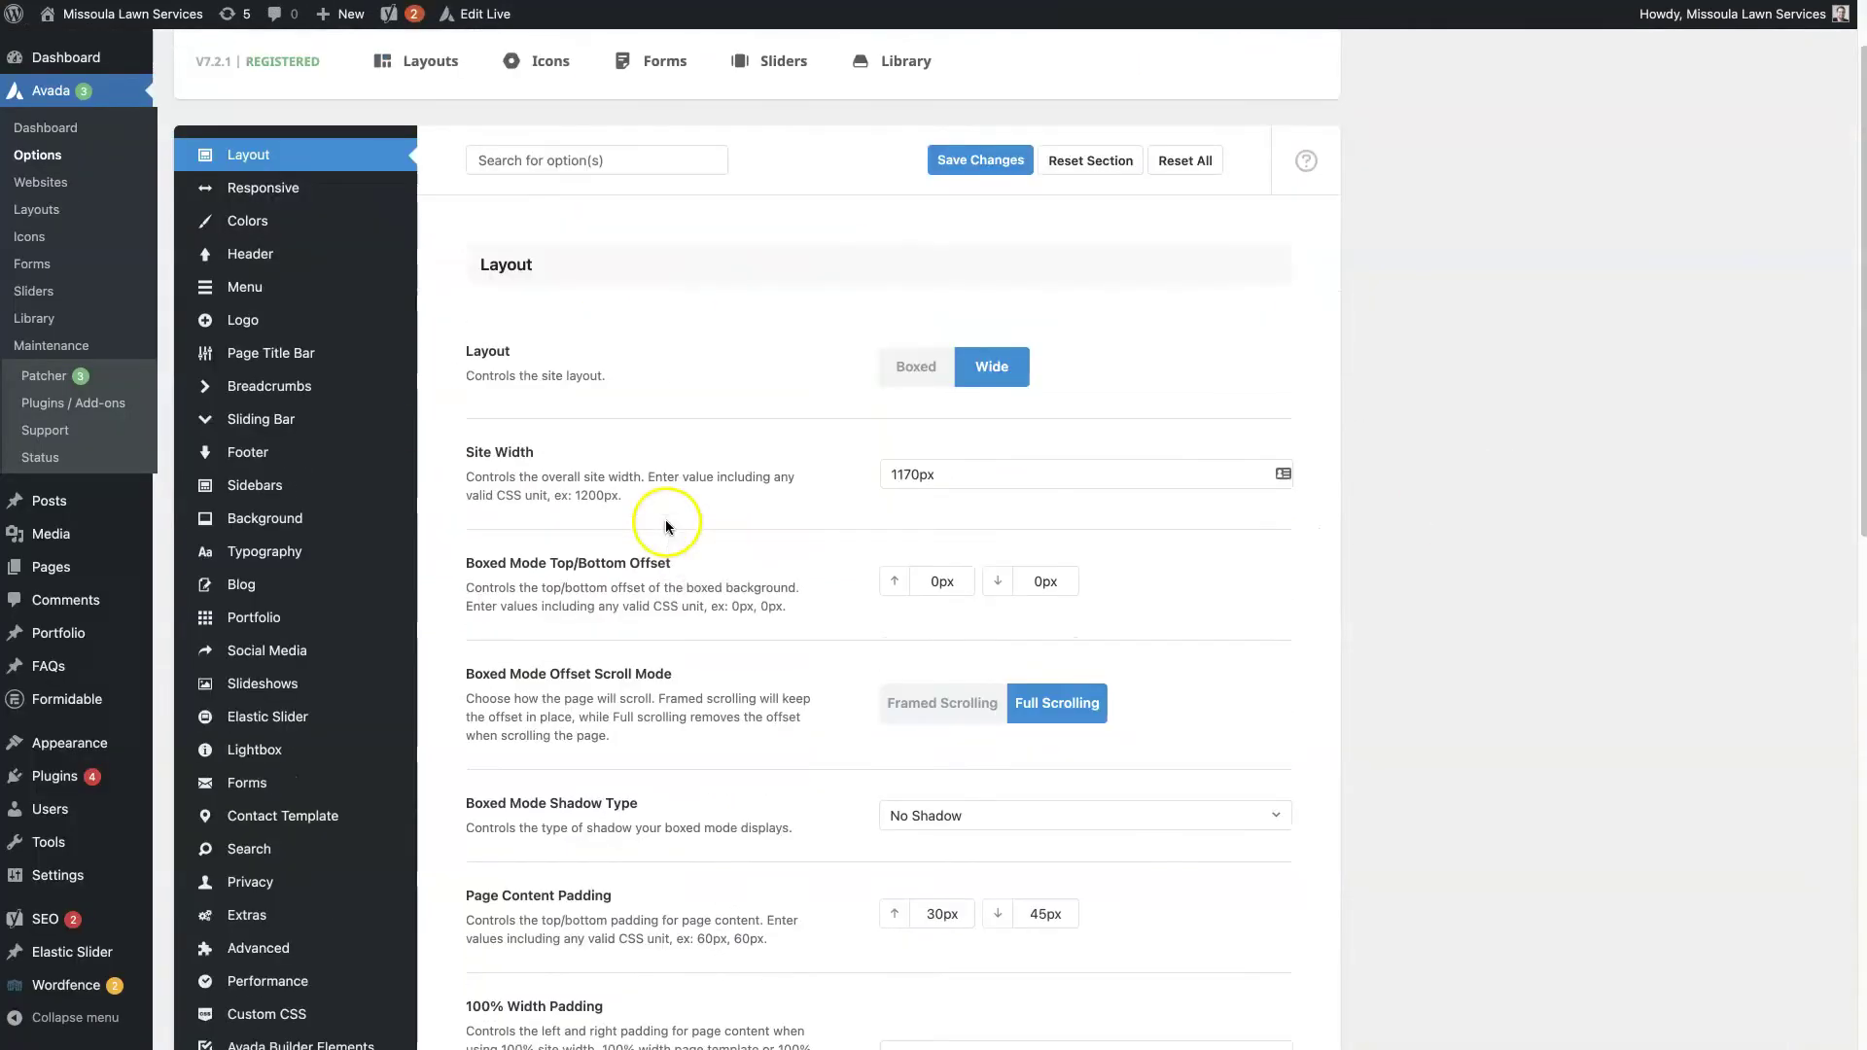
scroll(321, 496, down, 5)
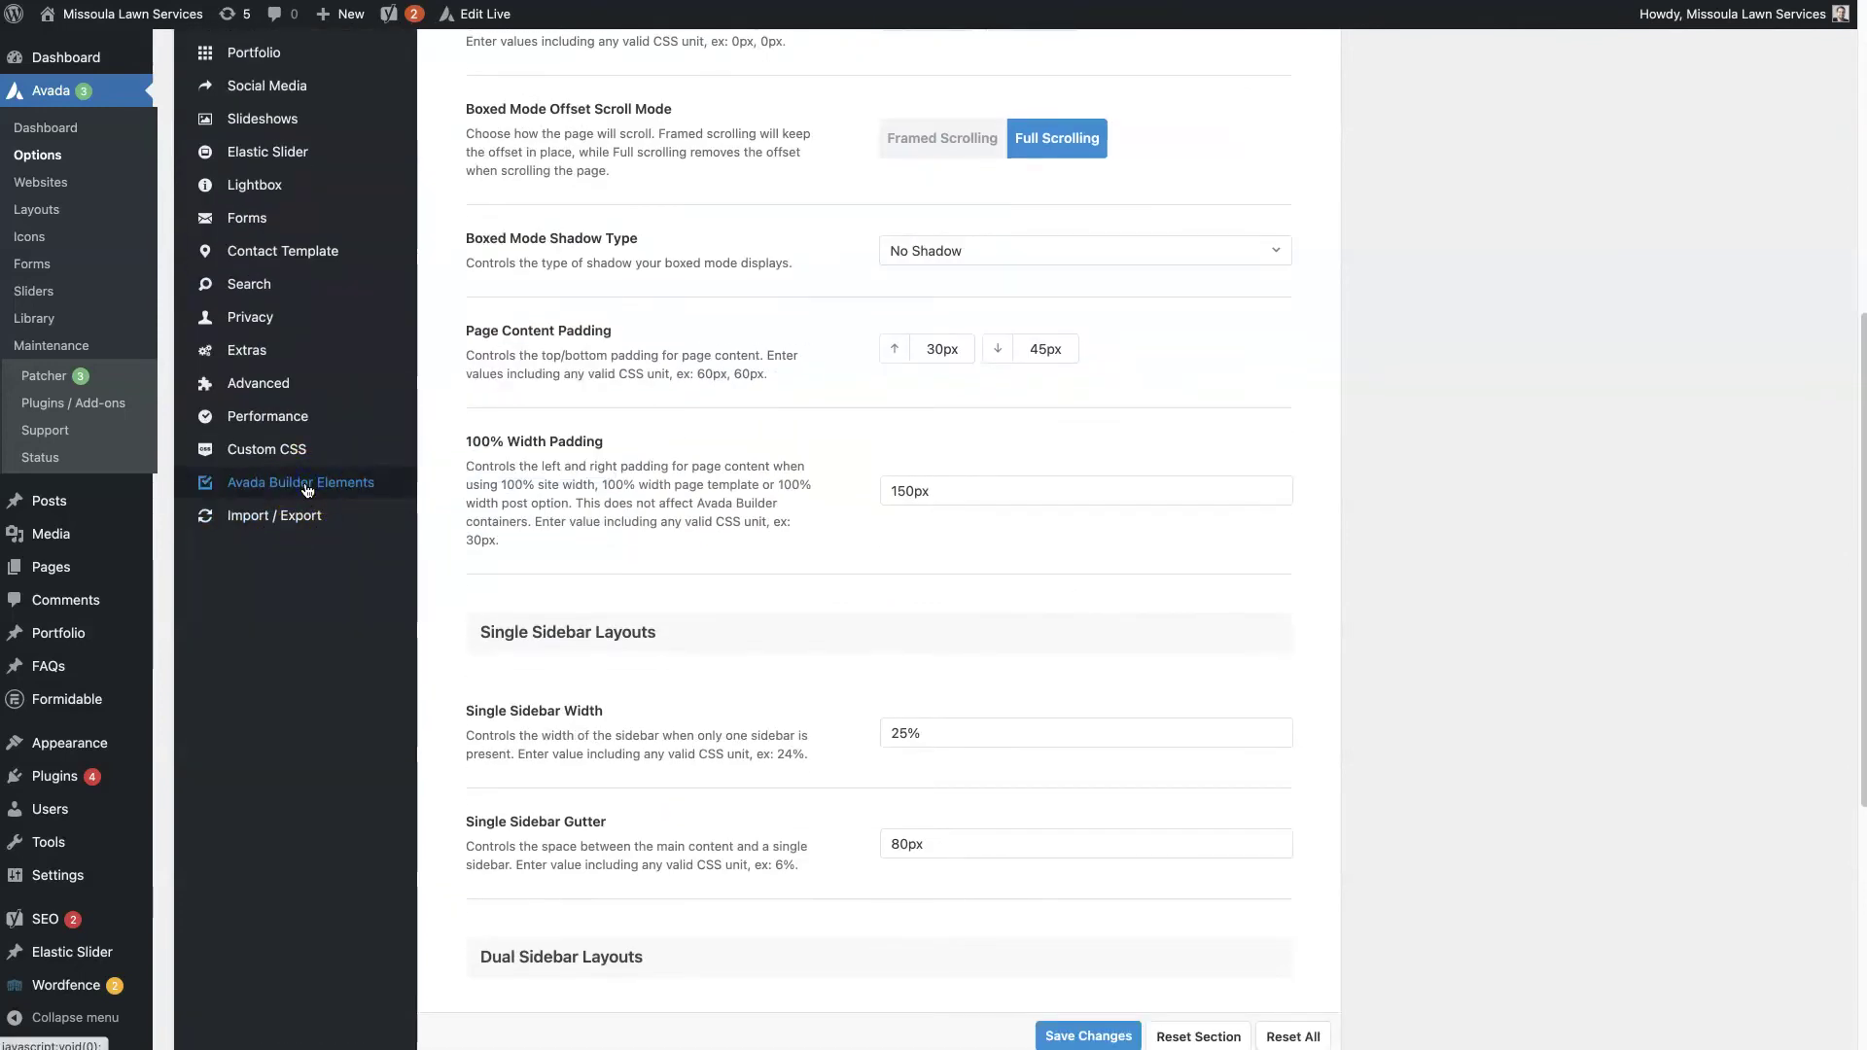
click(307, 484)
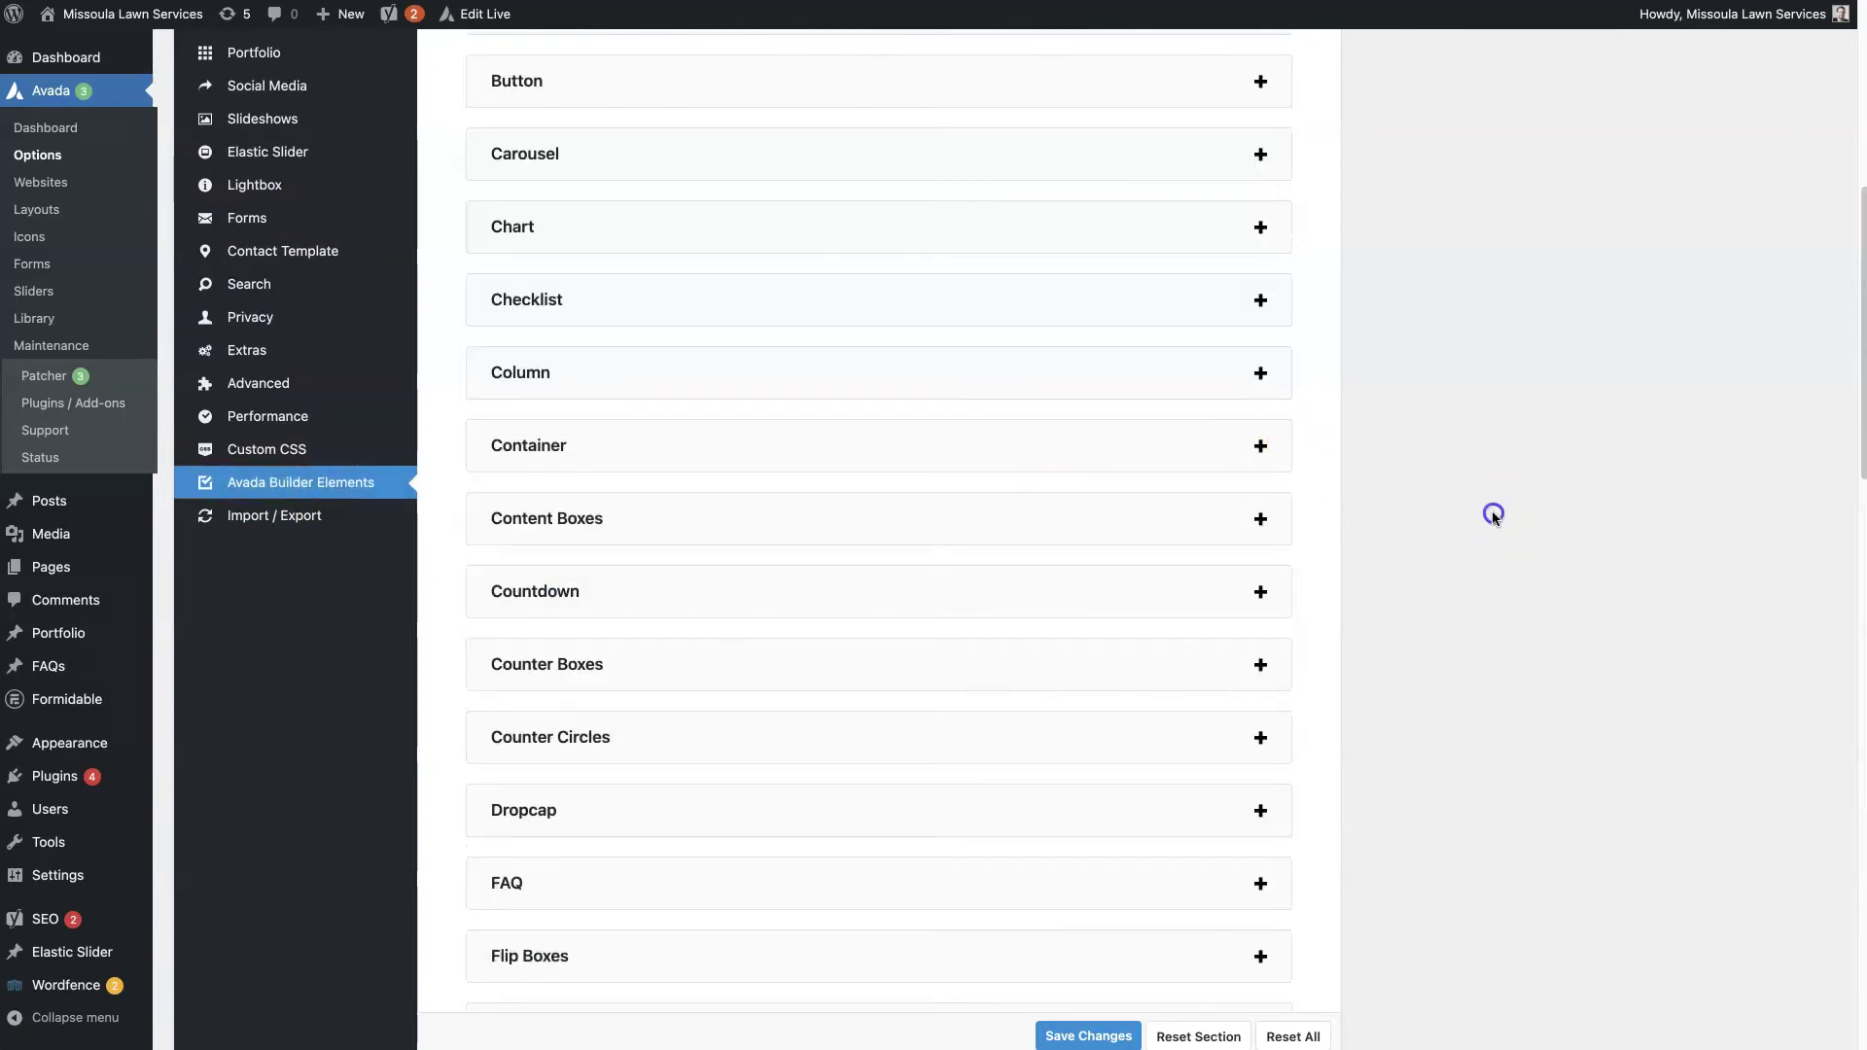
scroll(1382, 525, up, 3)
scroll(1383, 528, up, 5)
scroll(1383, 528, down, 2)
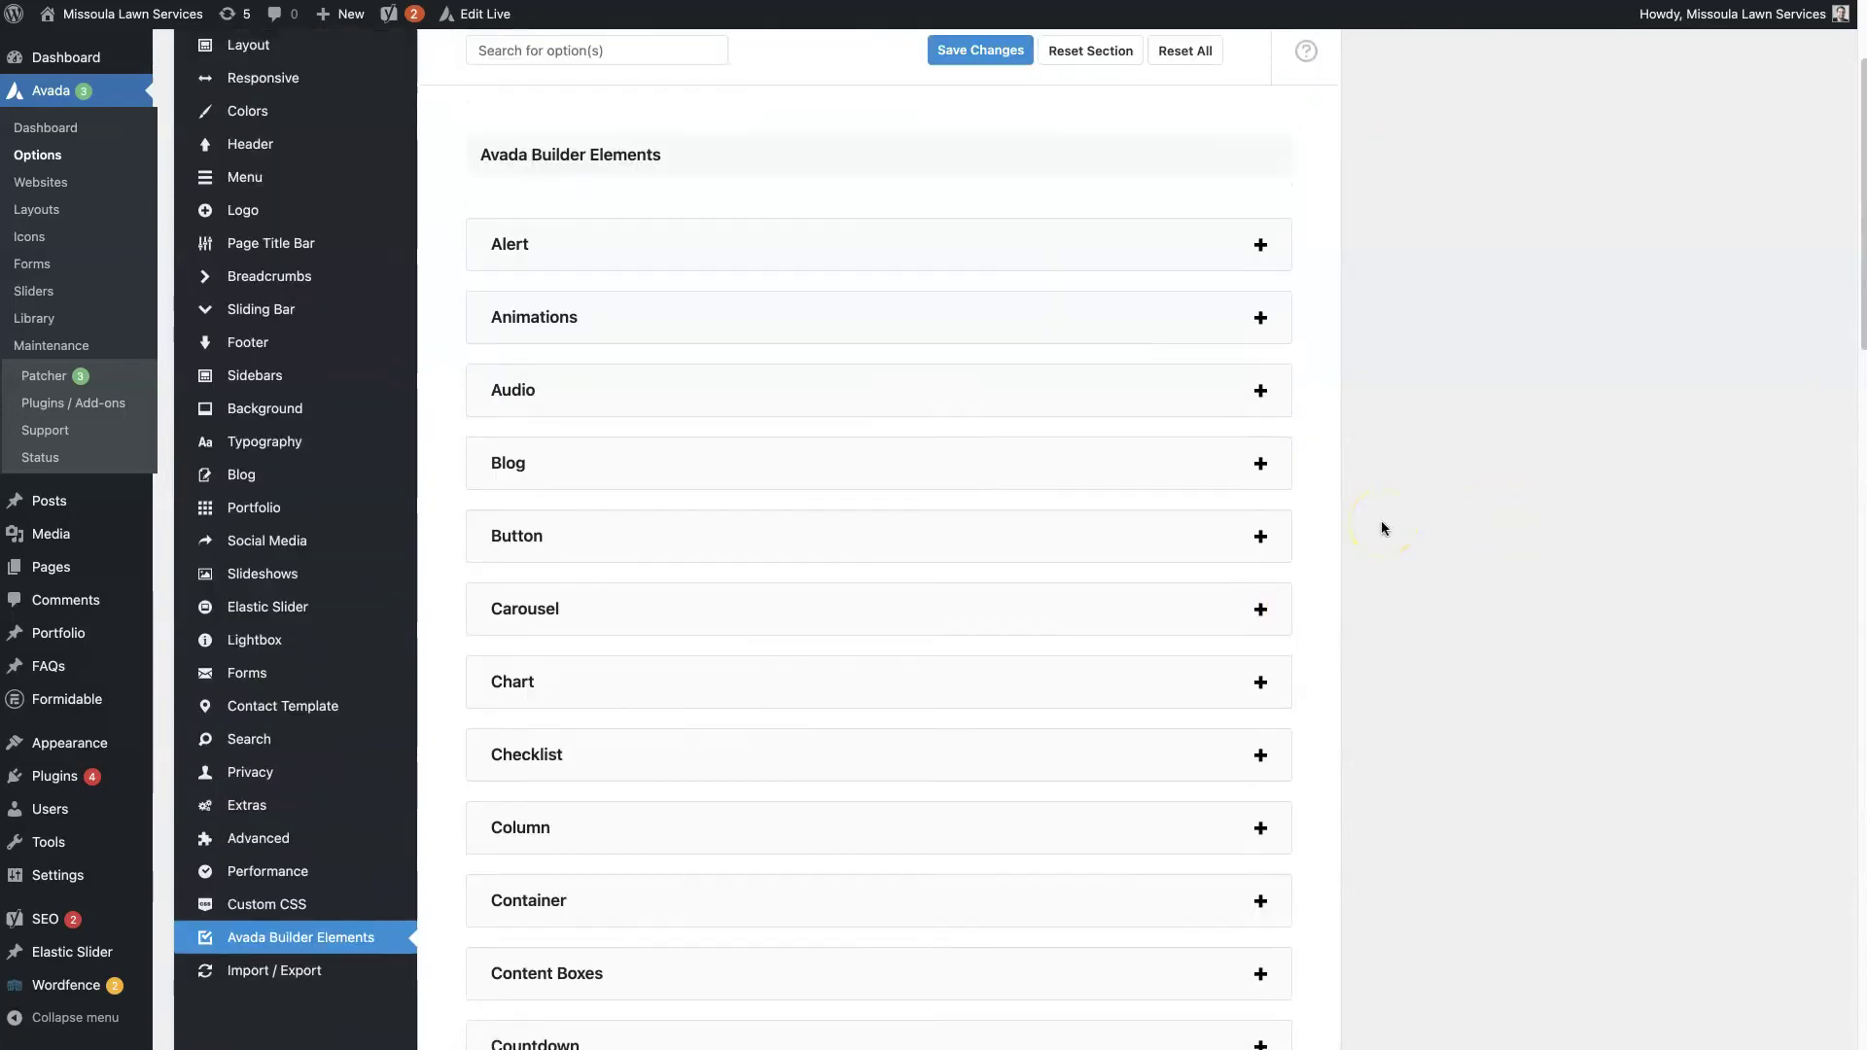
scroll(1381, 528, down, 1)
- Expand the global Button defaults and review Large size, no full-width span and Flat type
click(1261, 457)
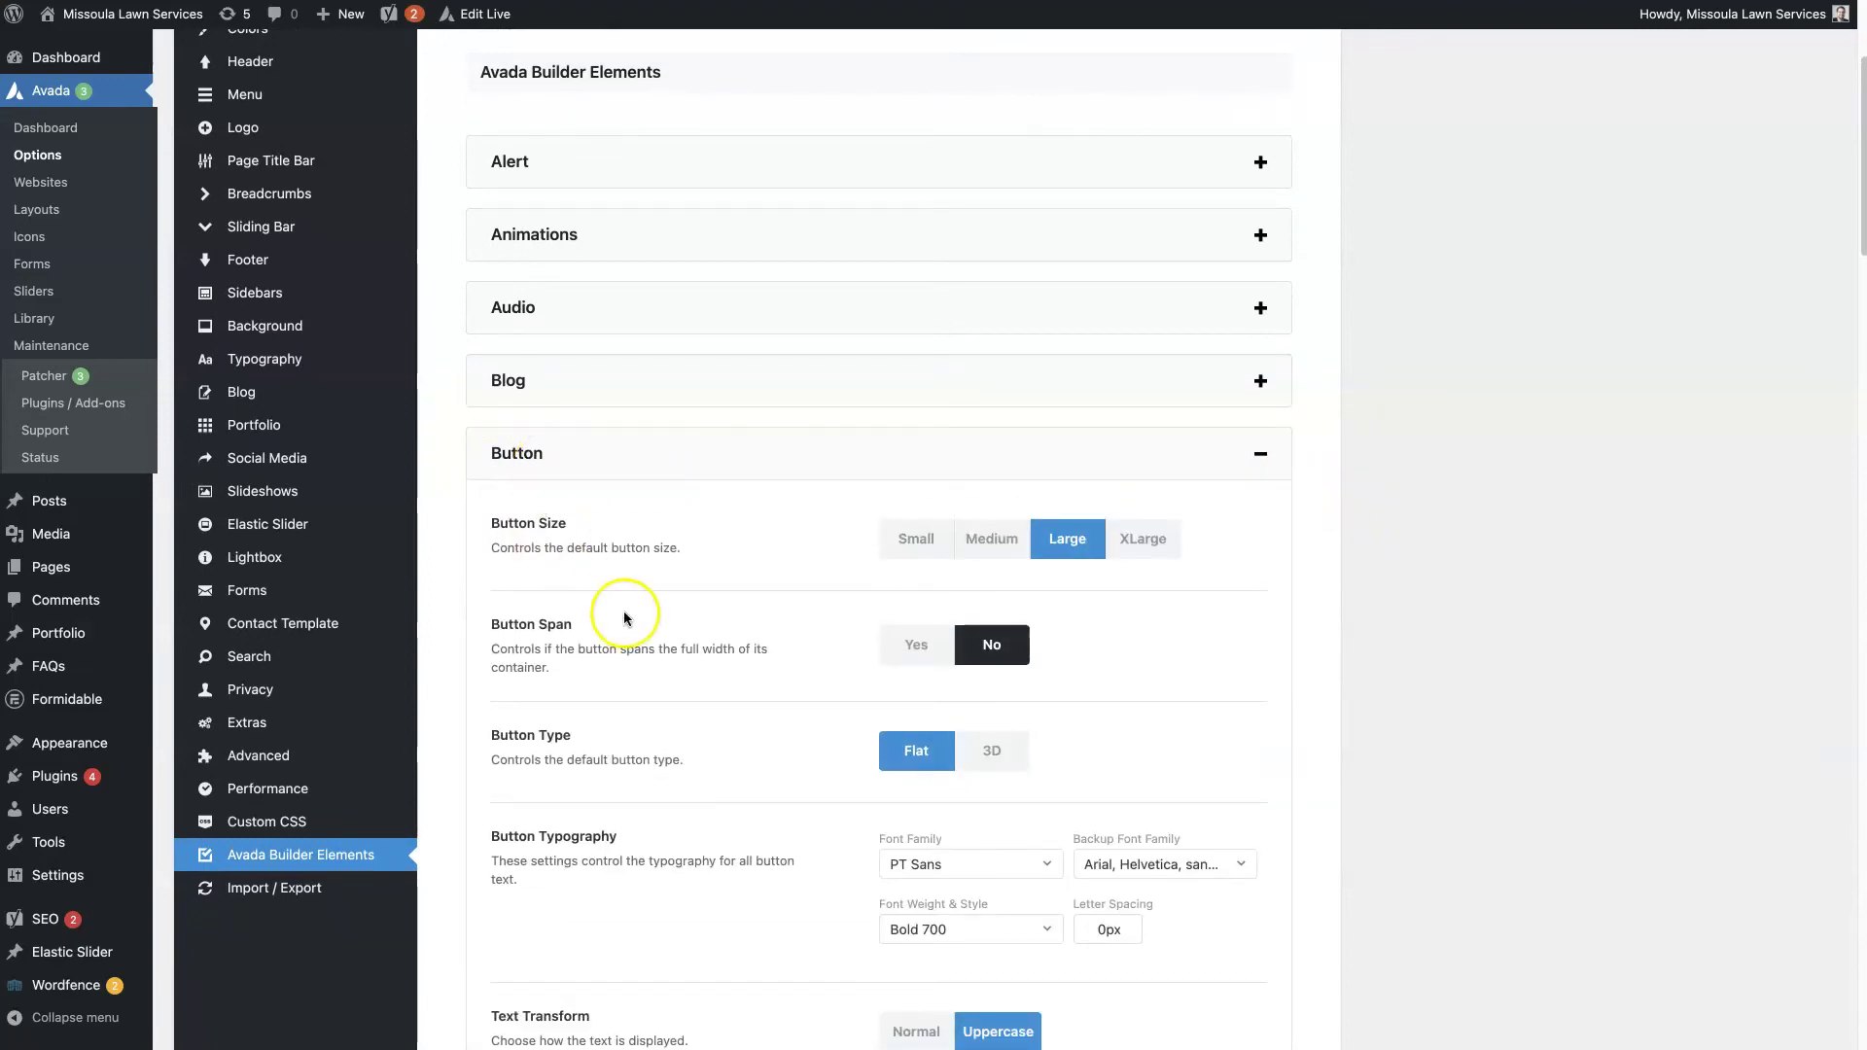
scroll(733, 613, down, 5)
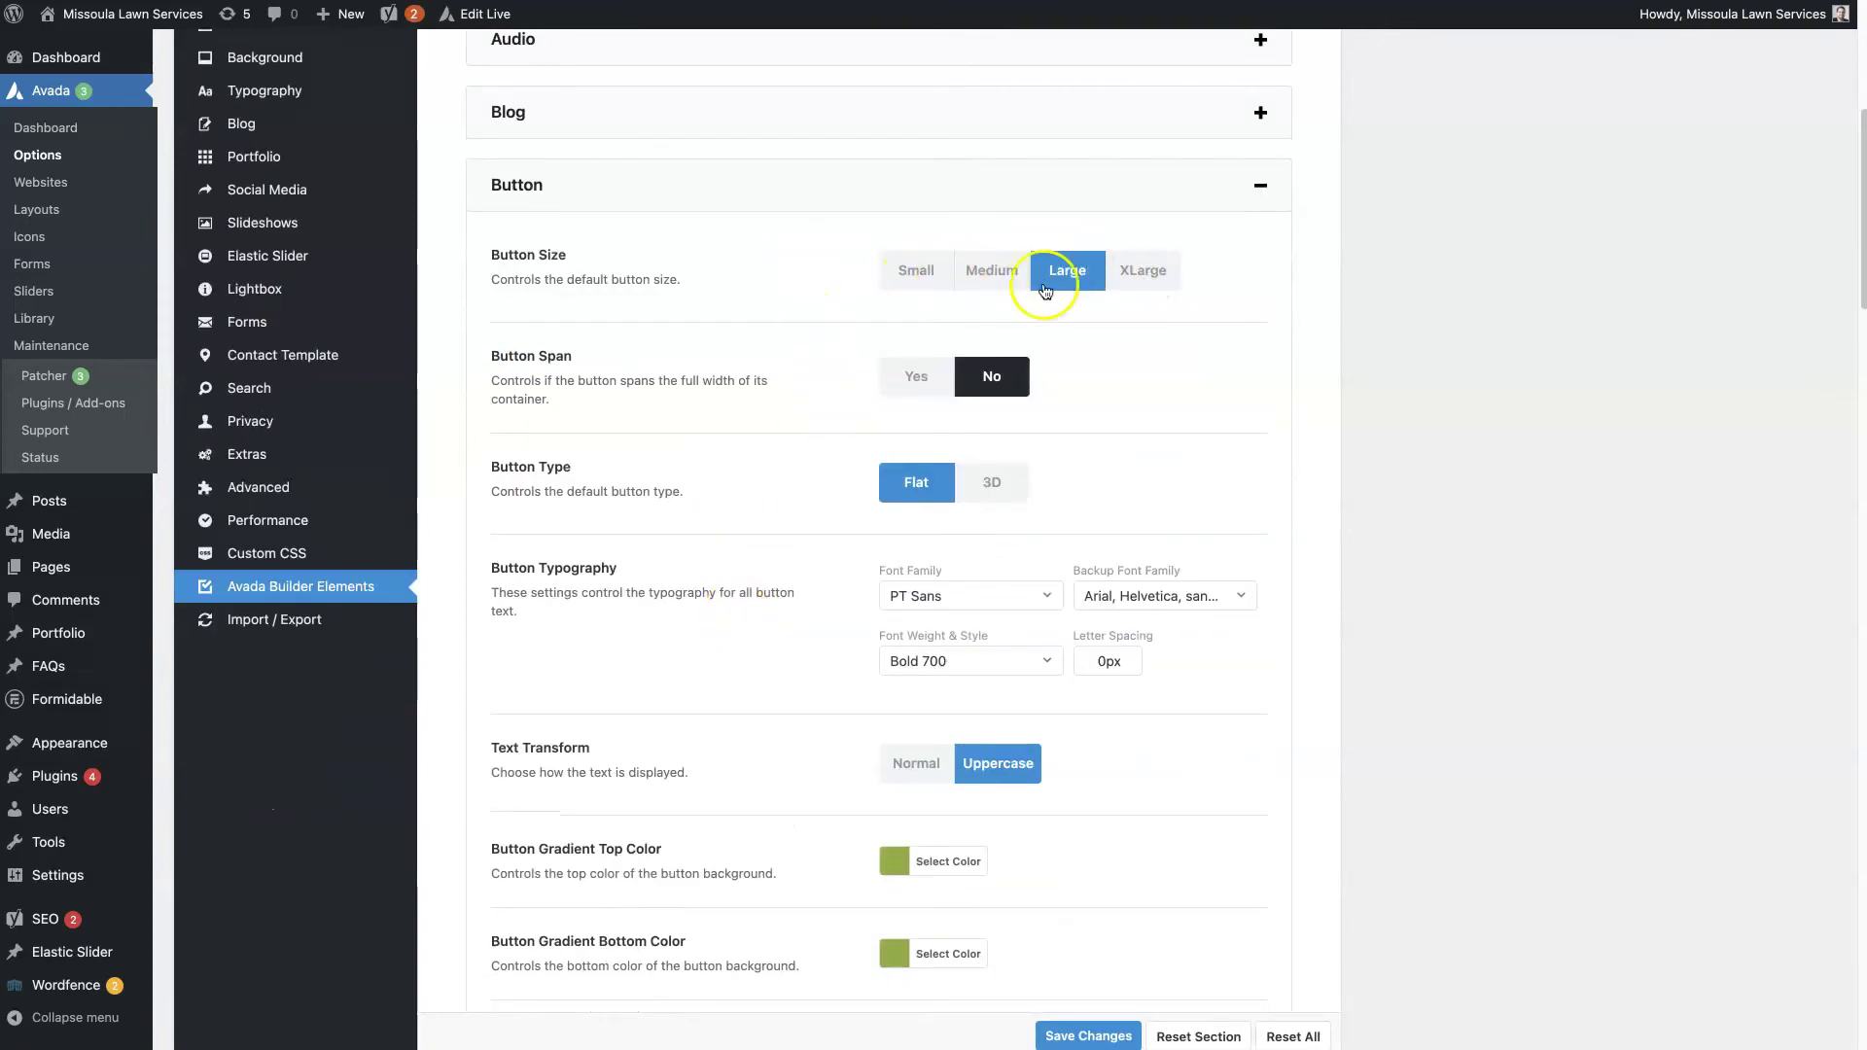
scroll(817, 404, down, 1)
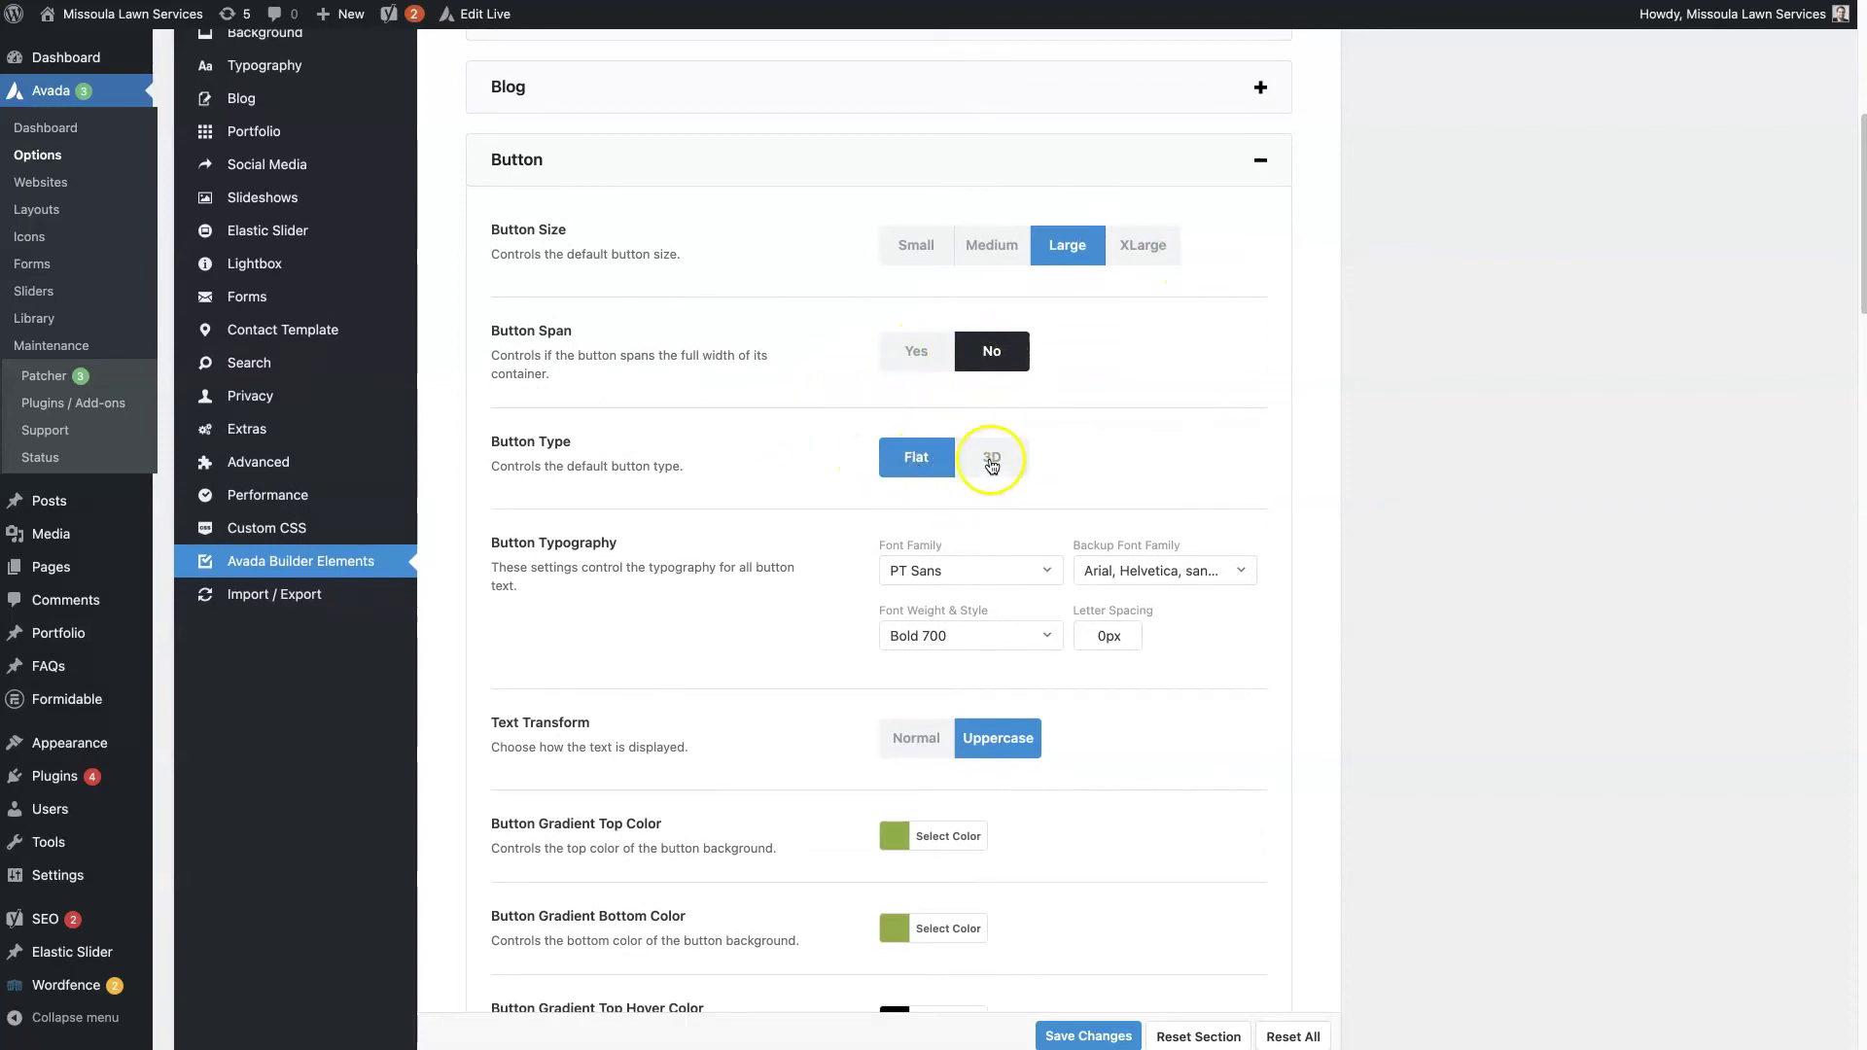
scroll(724, 429, down, 3)
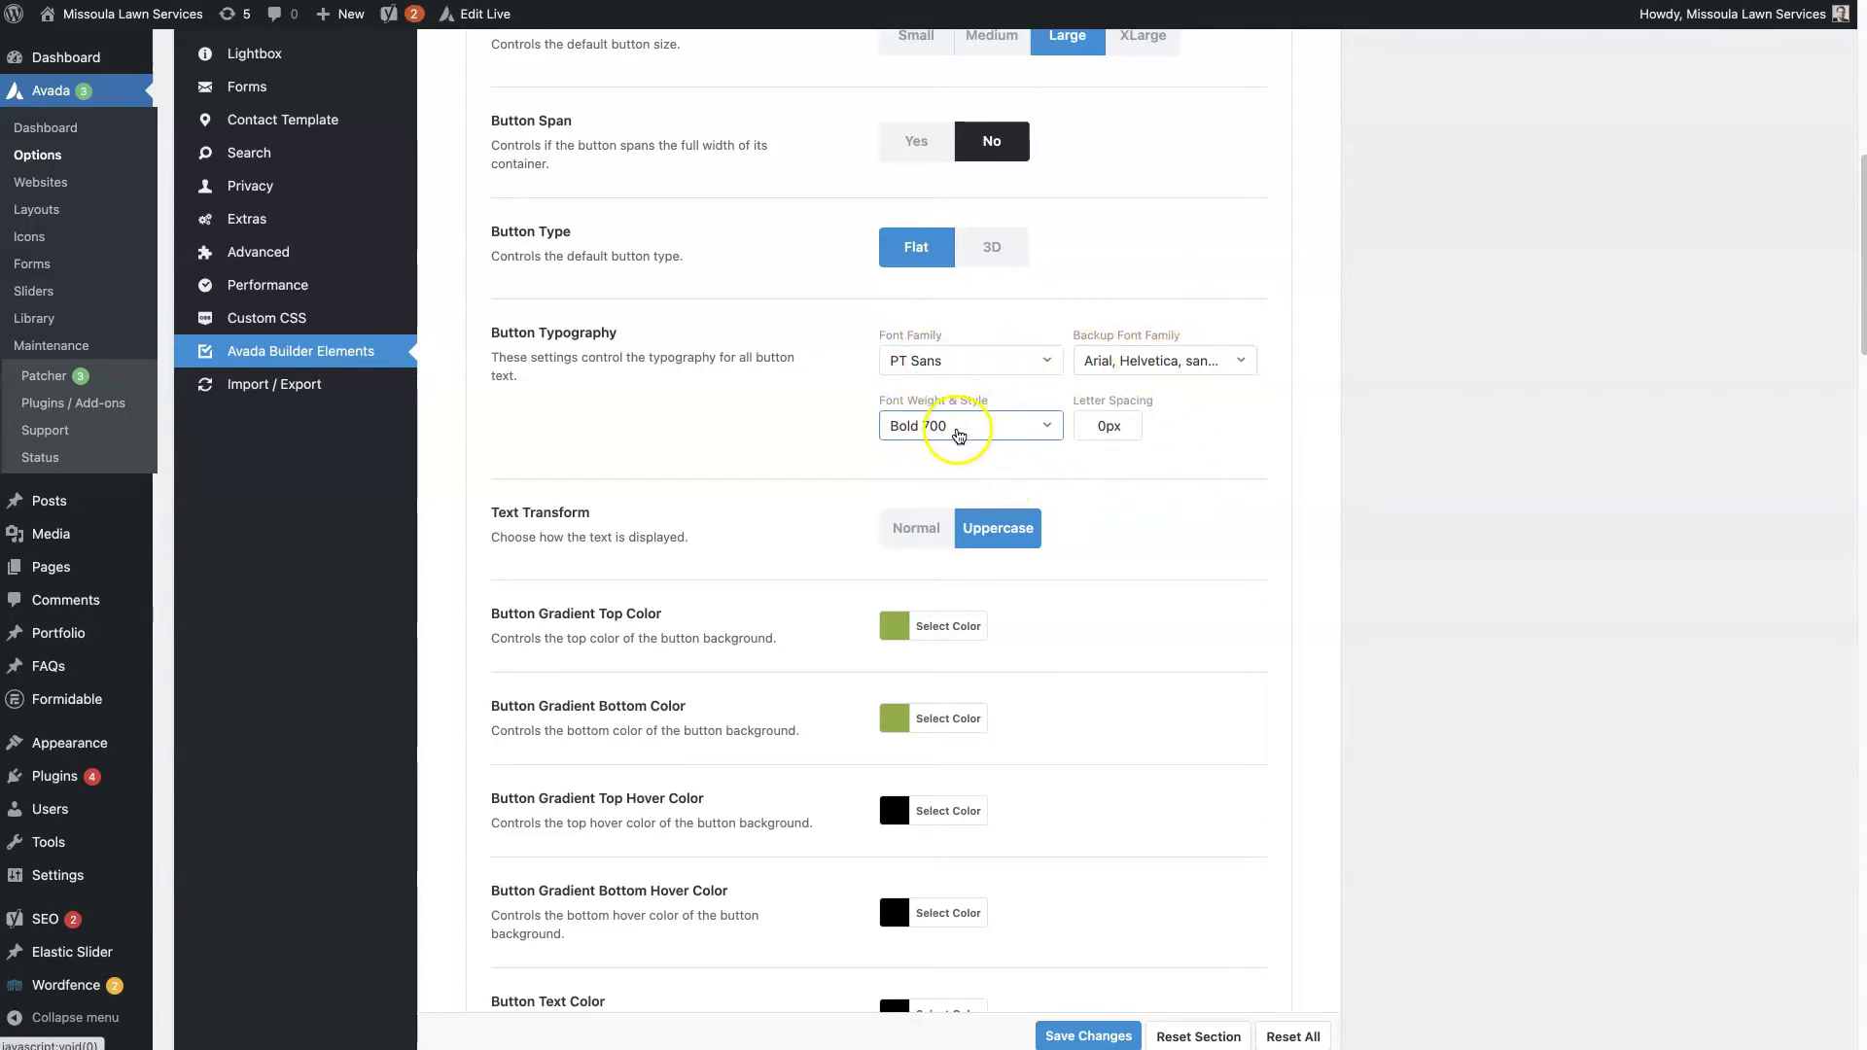
- Check the PT Sans Bold 700 font weight options and leave them unchanged
click(956, 435)
scroll(966, 525, down, 1)
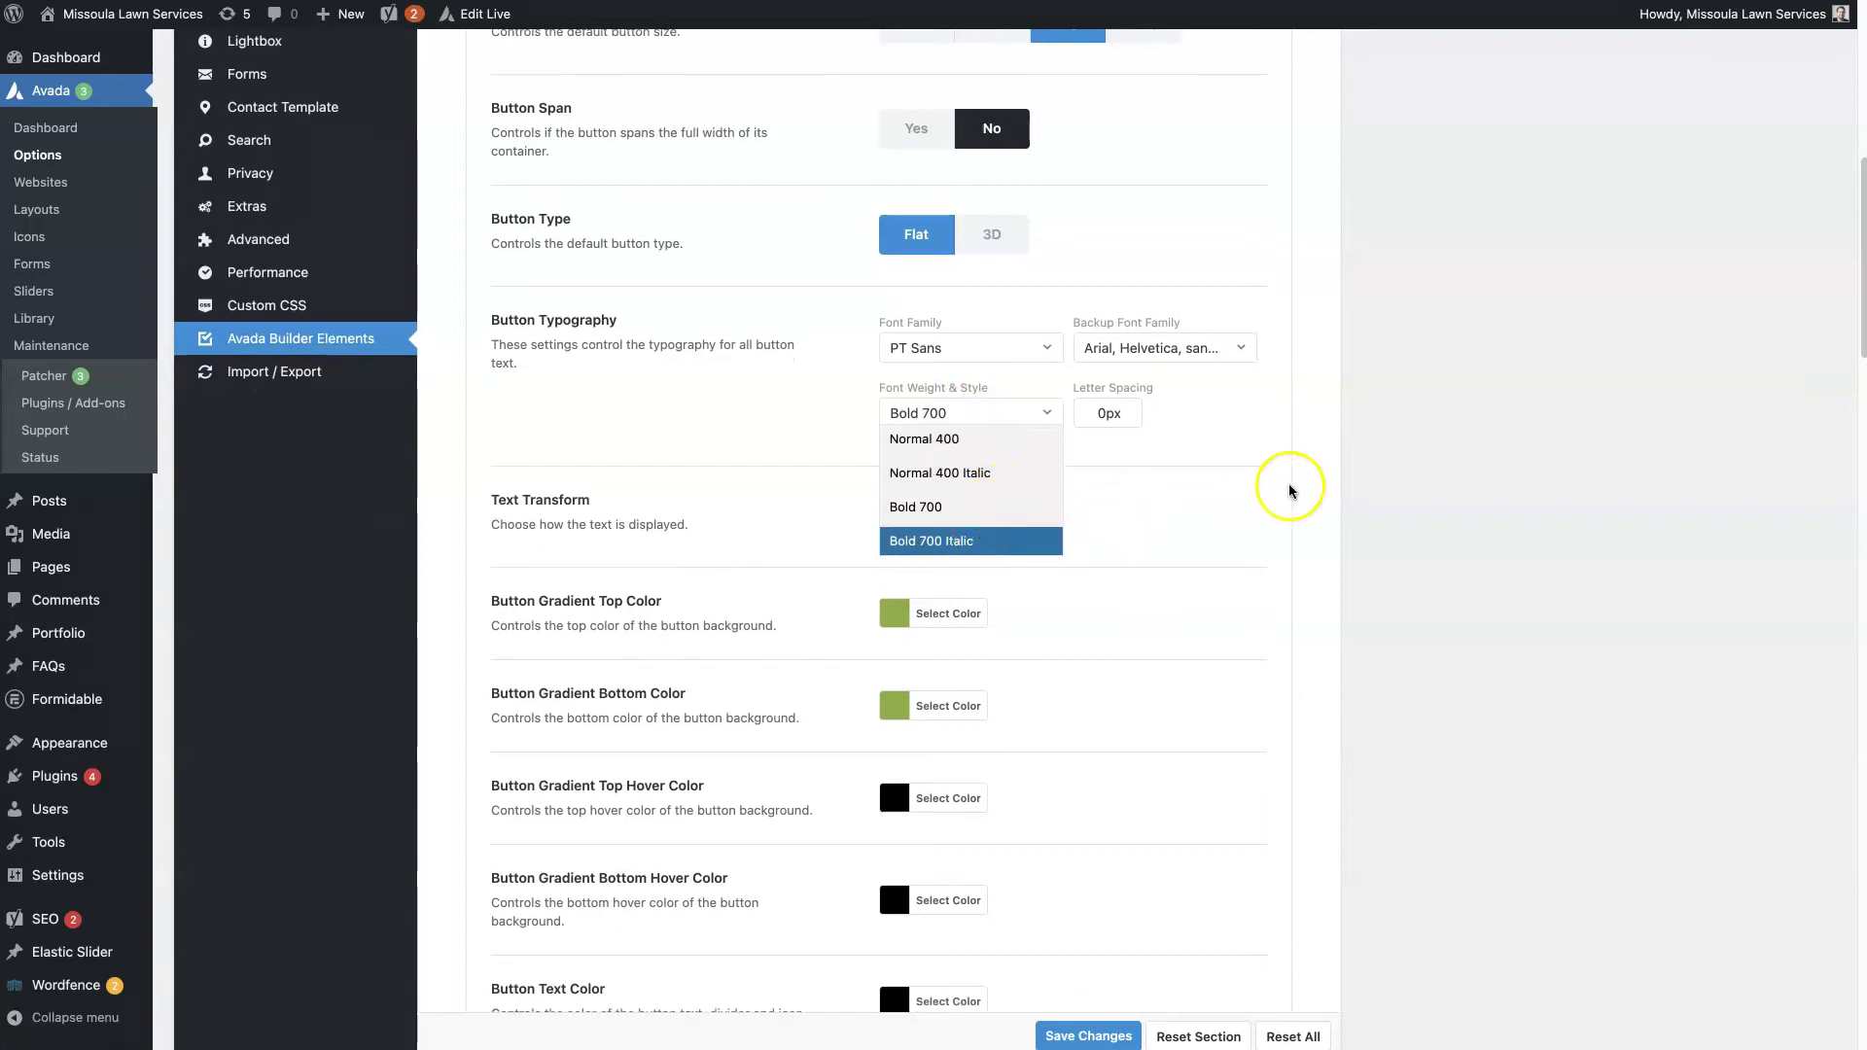
click(1323, 457)
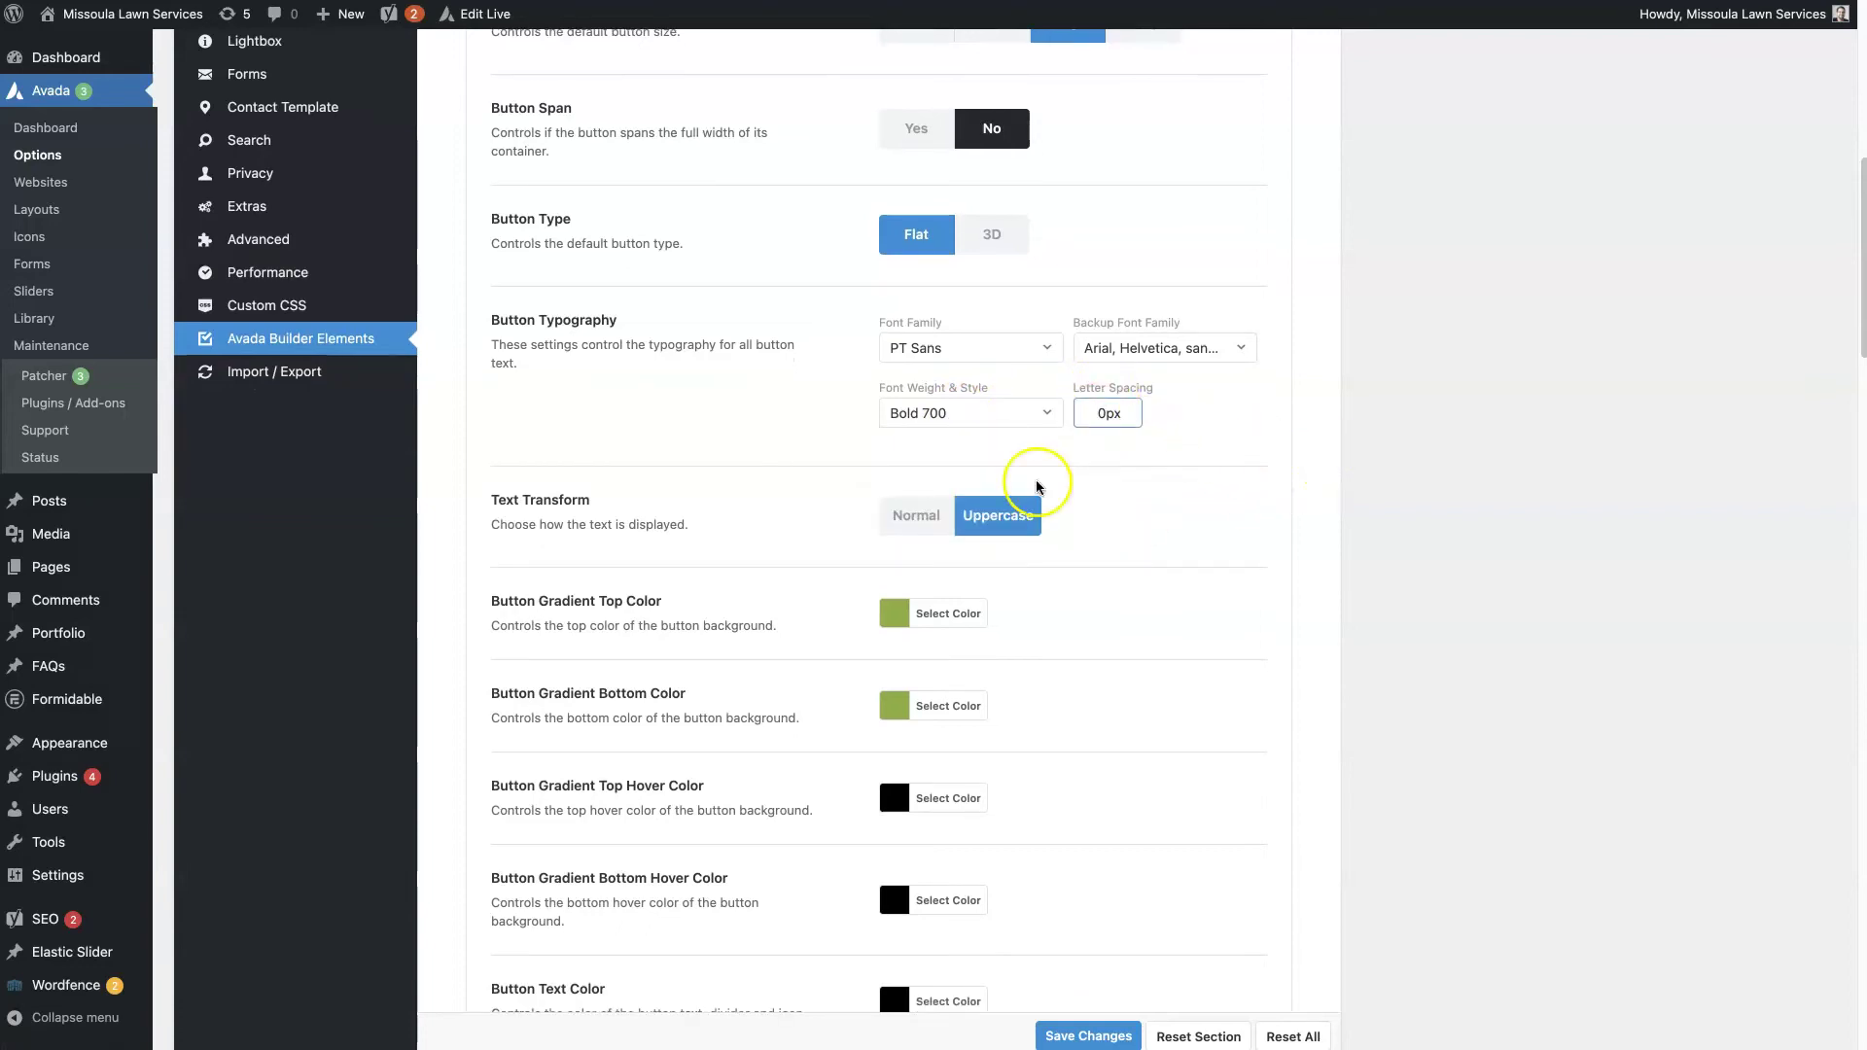
scroll(762, 504, down, 3)
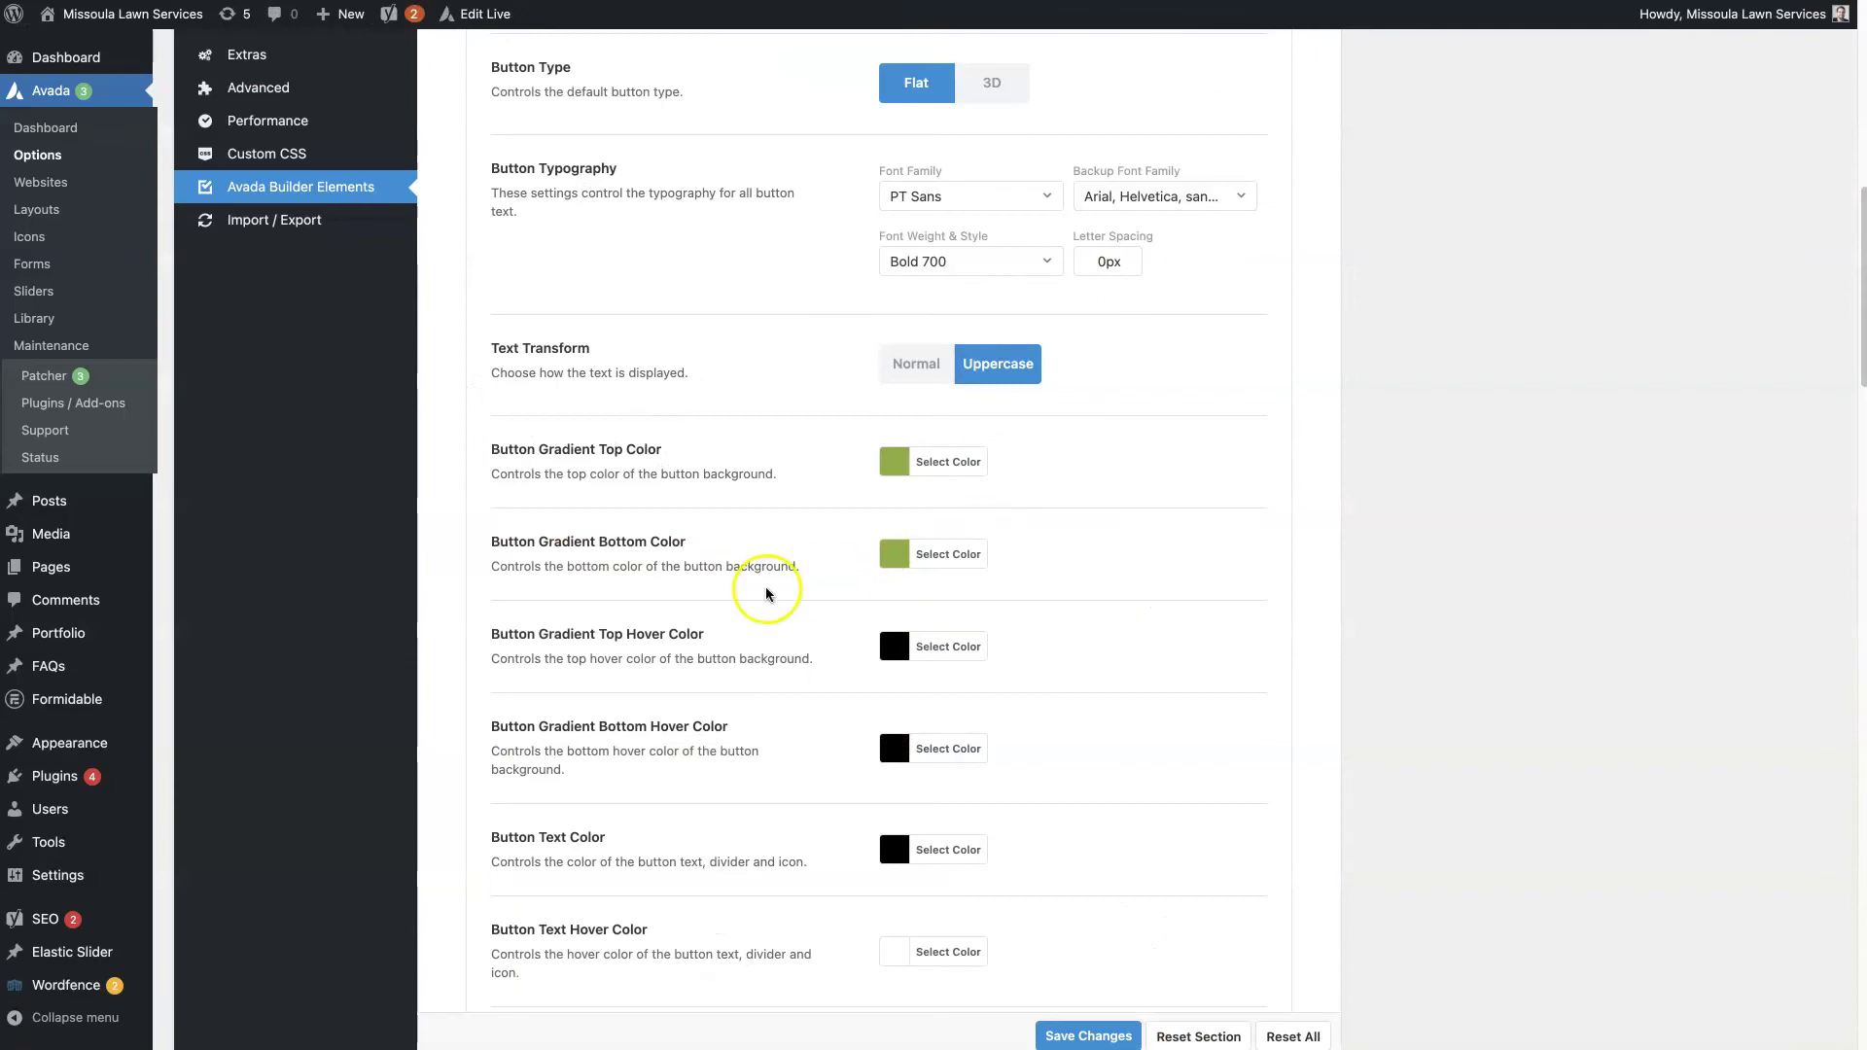
scroll(768, 470, down, 2)
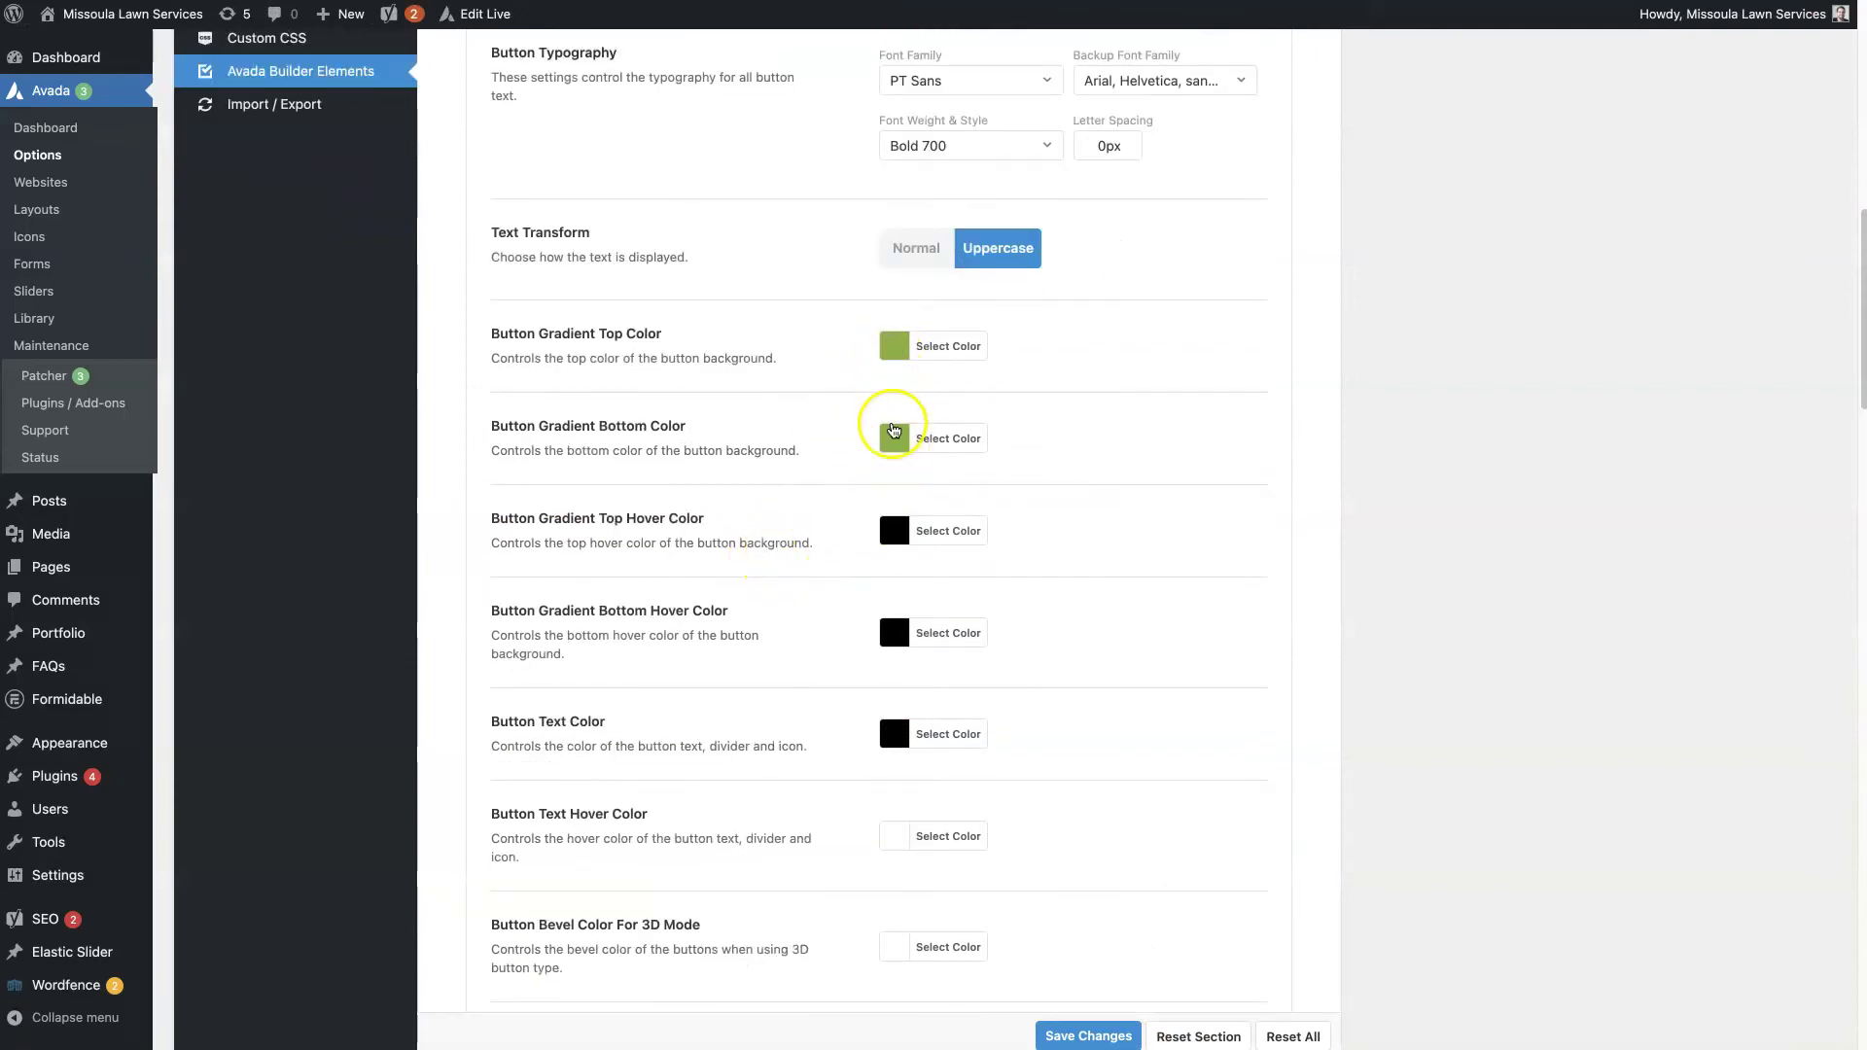
drag(502, 334, 709, 341)
click(651, 420)
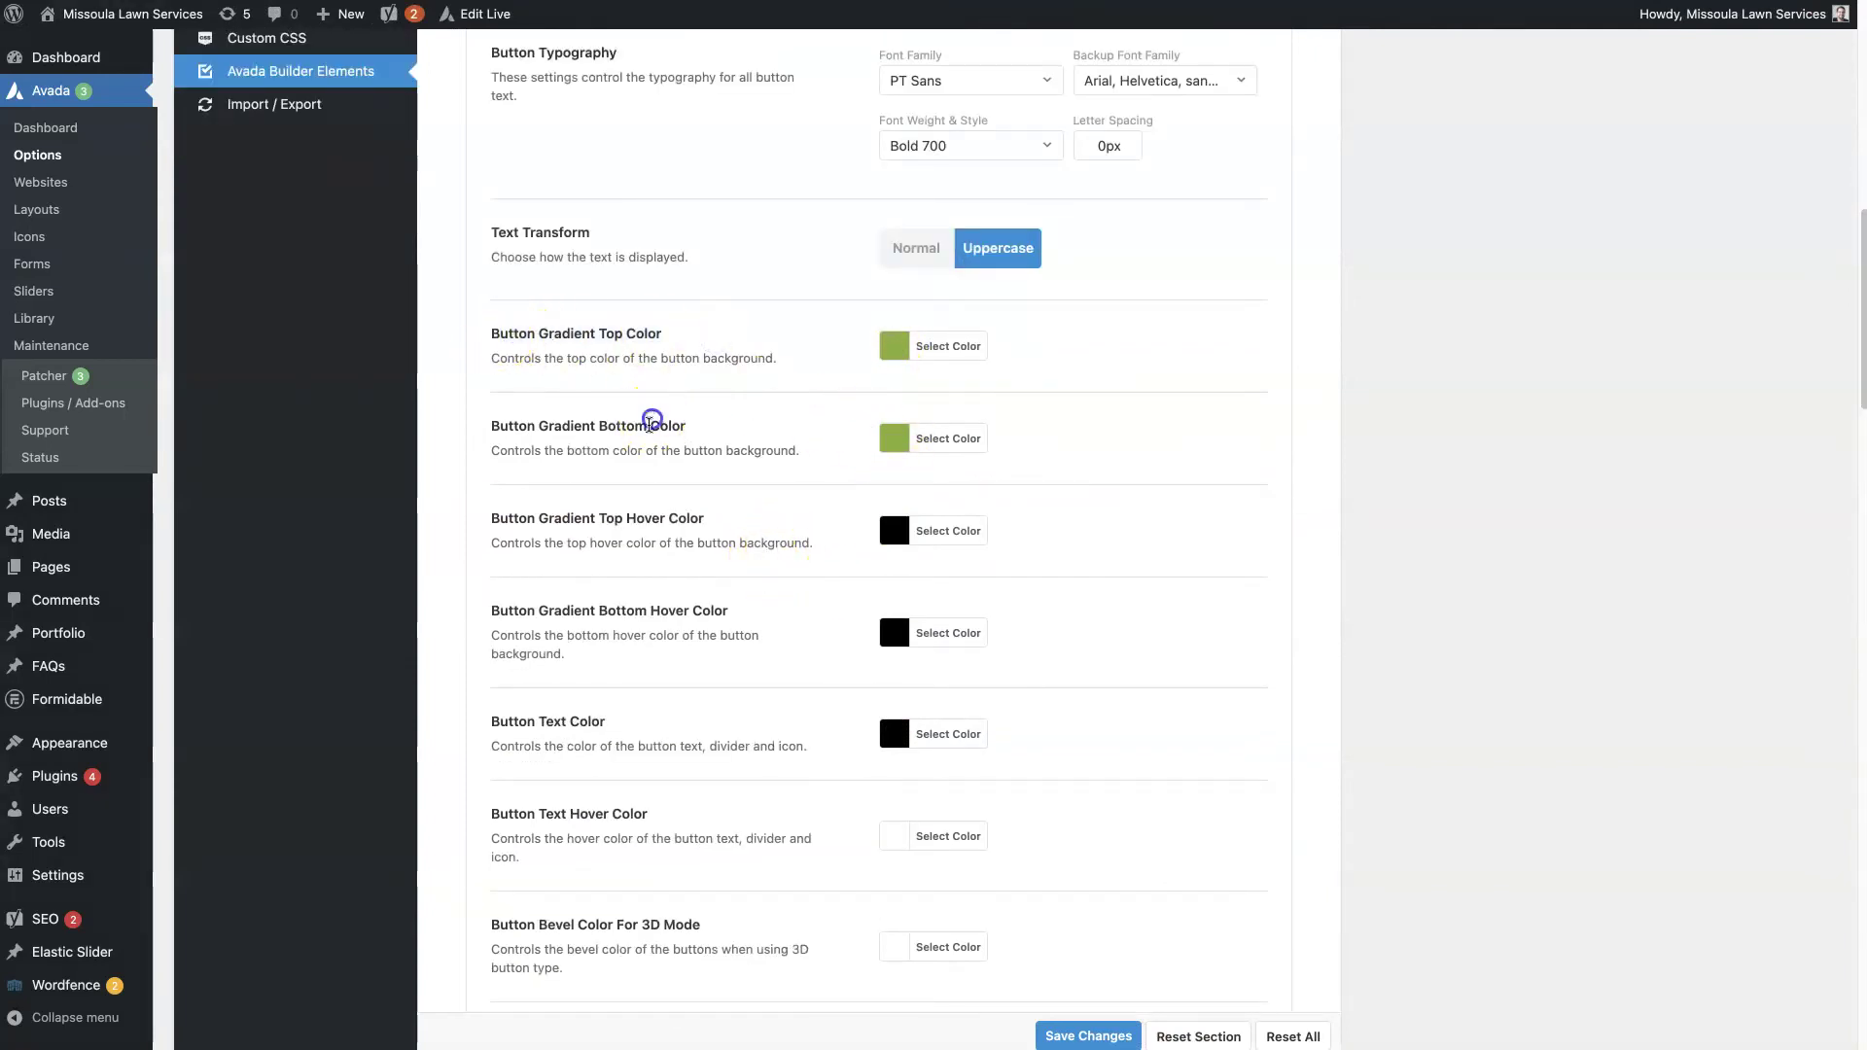
click(733, 441)
scroll(741, 484, down, 1)
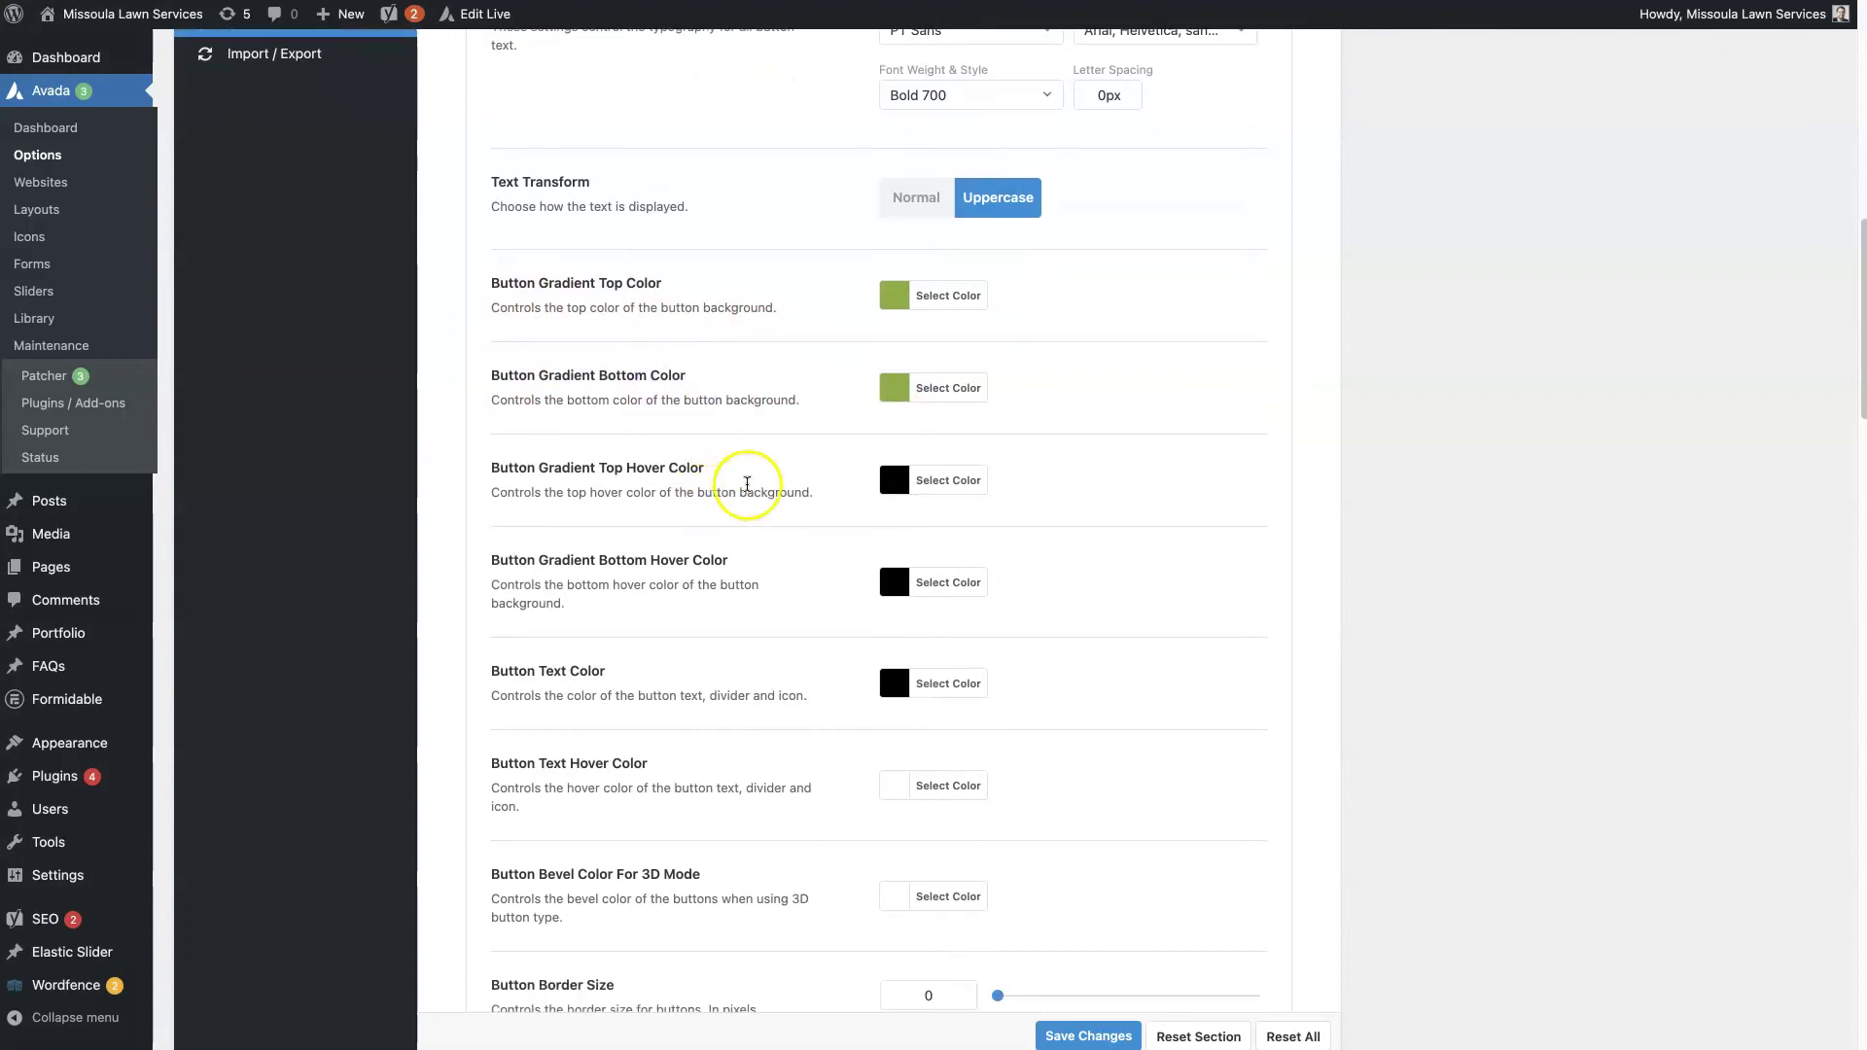
scroll(875, 603, down, 2)
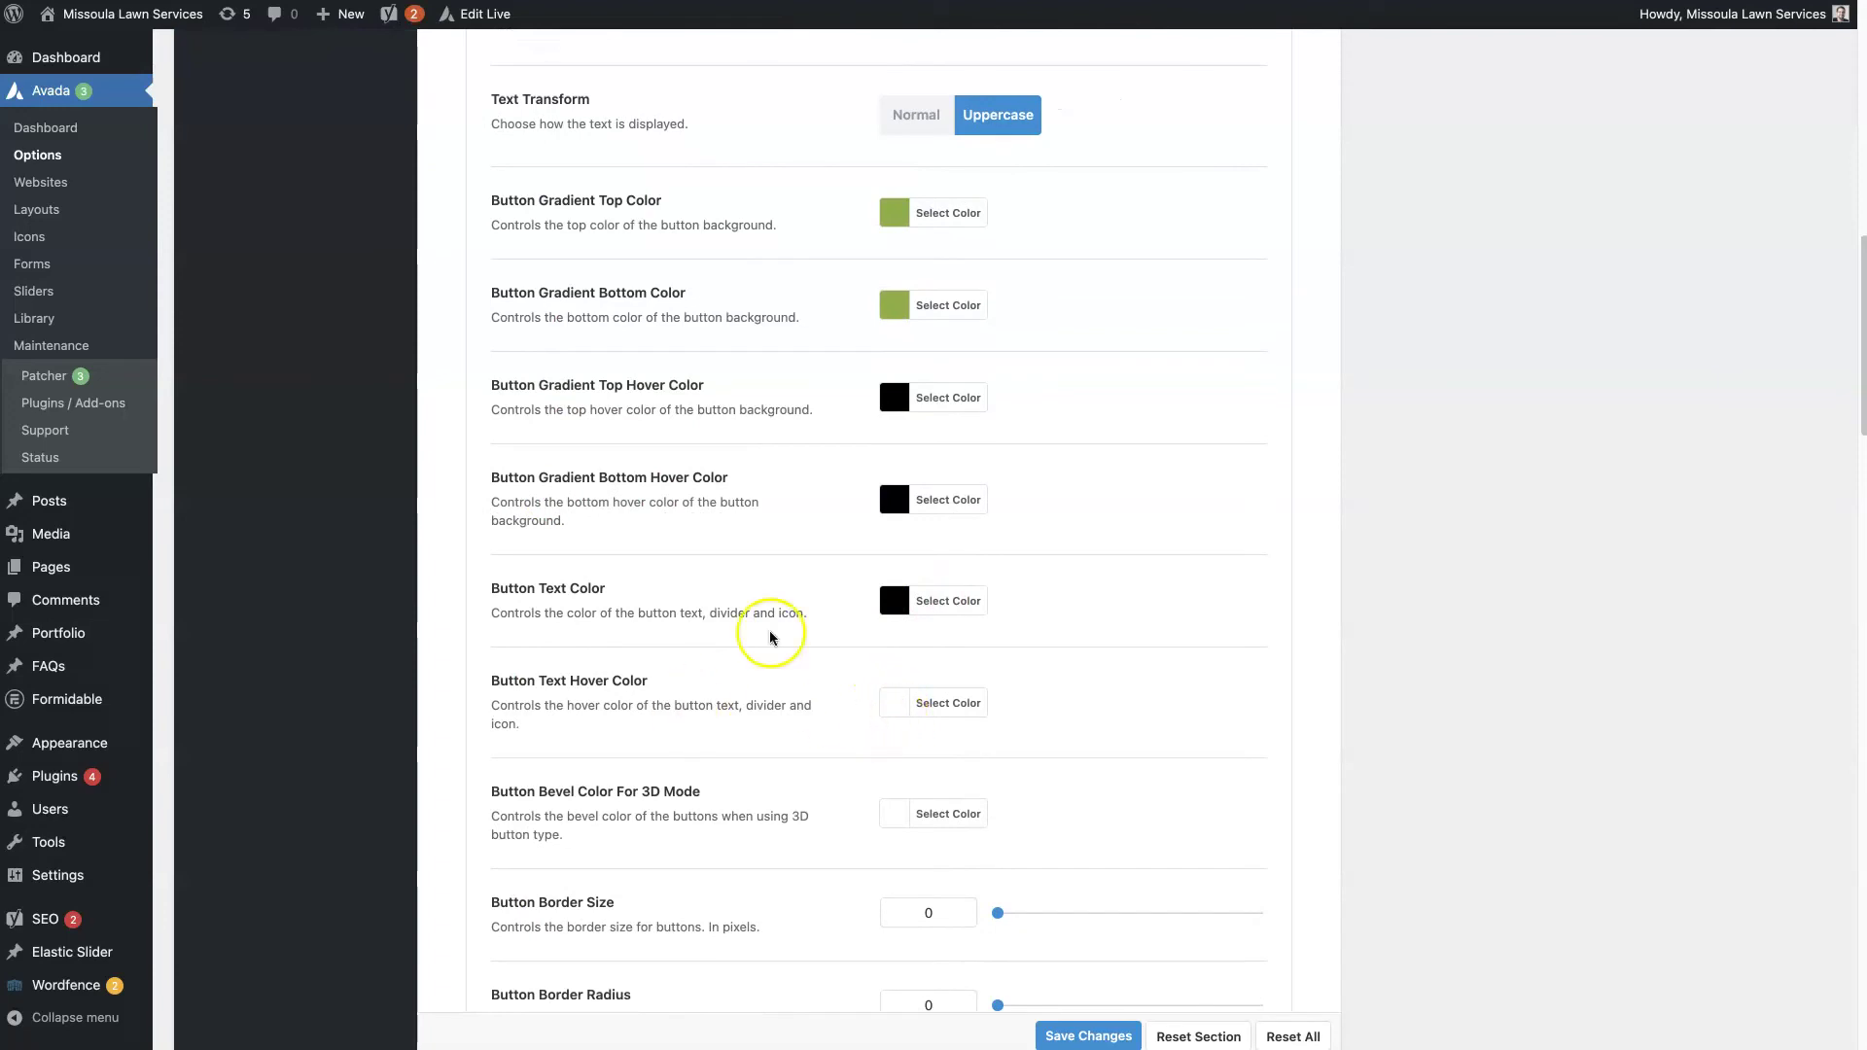
scroll(763, 627, down, 5)
scroll(729, 708, down, 1)
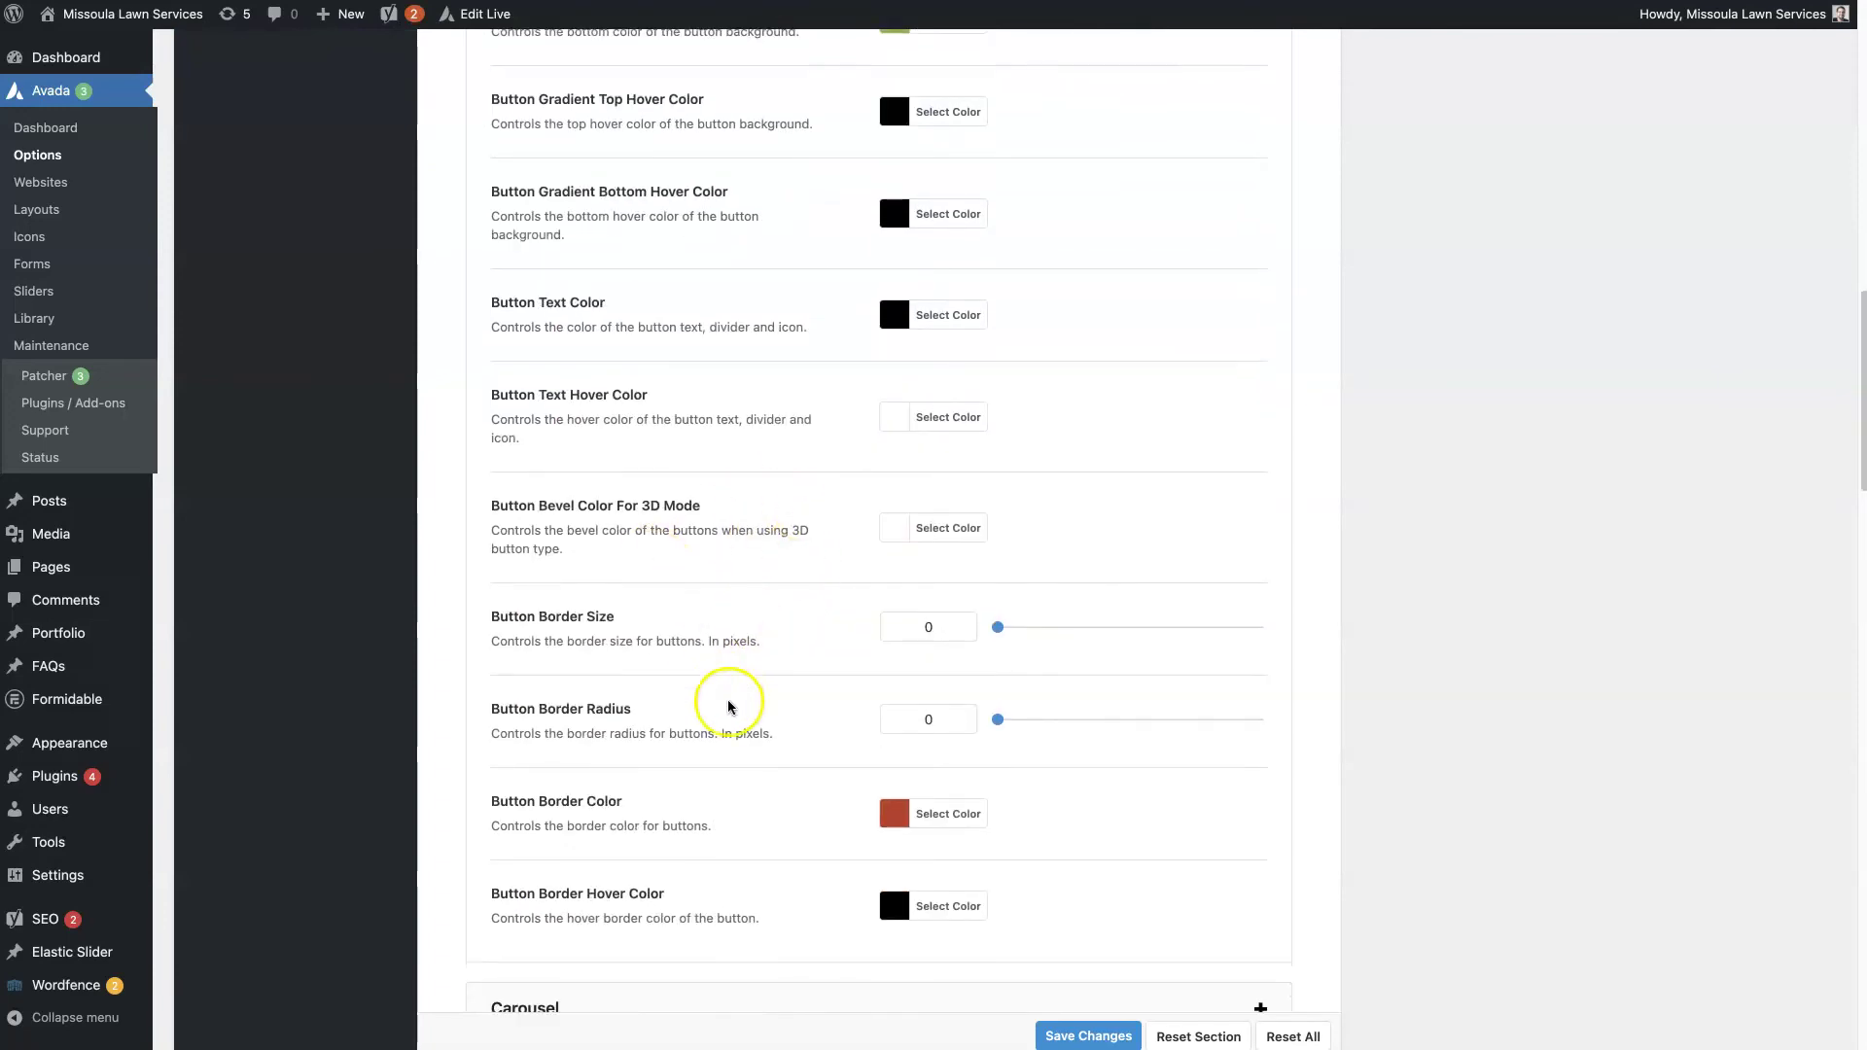
drag(628, 596, 469, 590)
click(591, 595)
scroll(719, 699, down, 4)
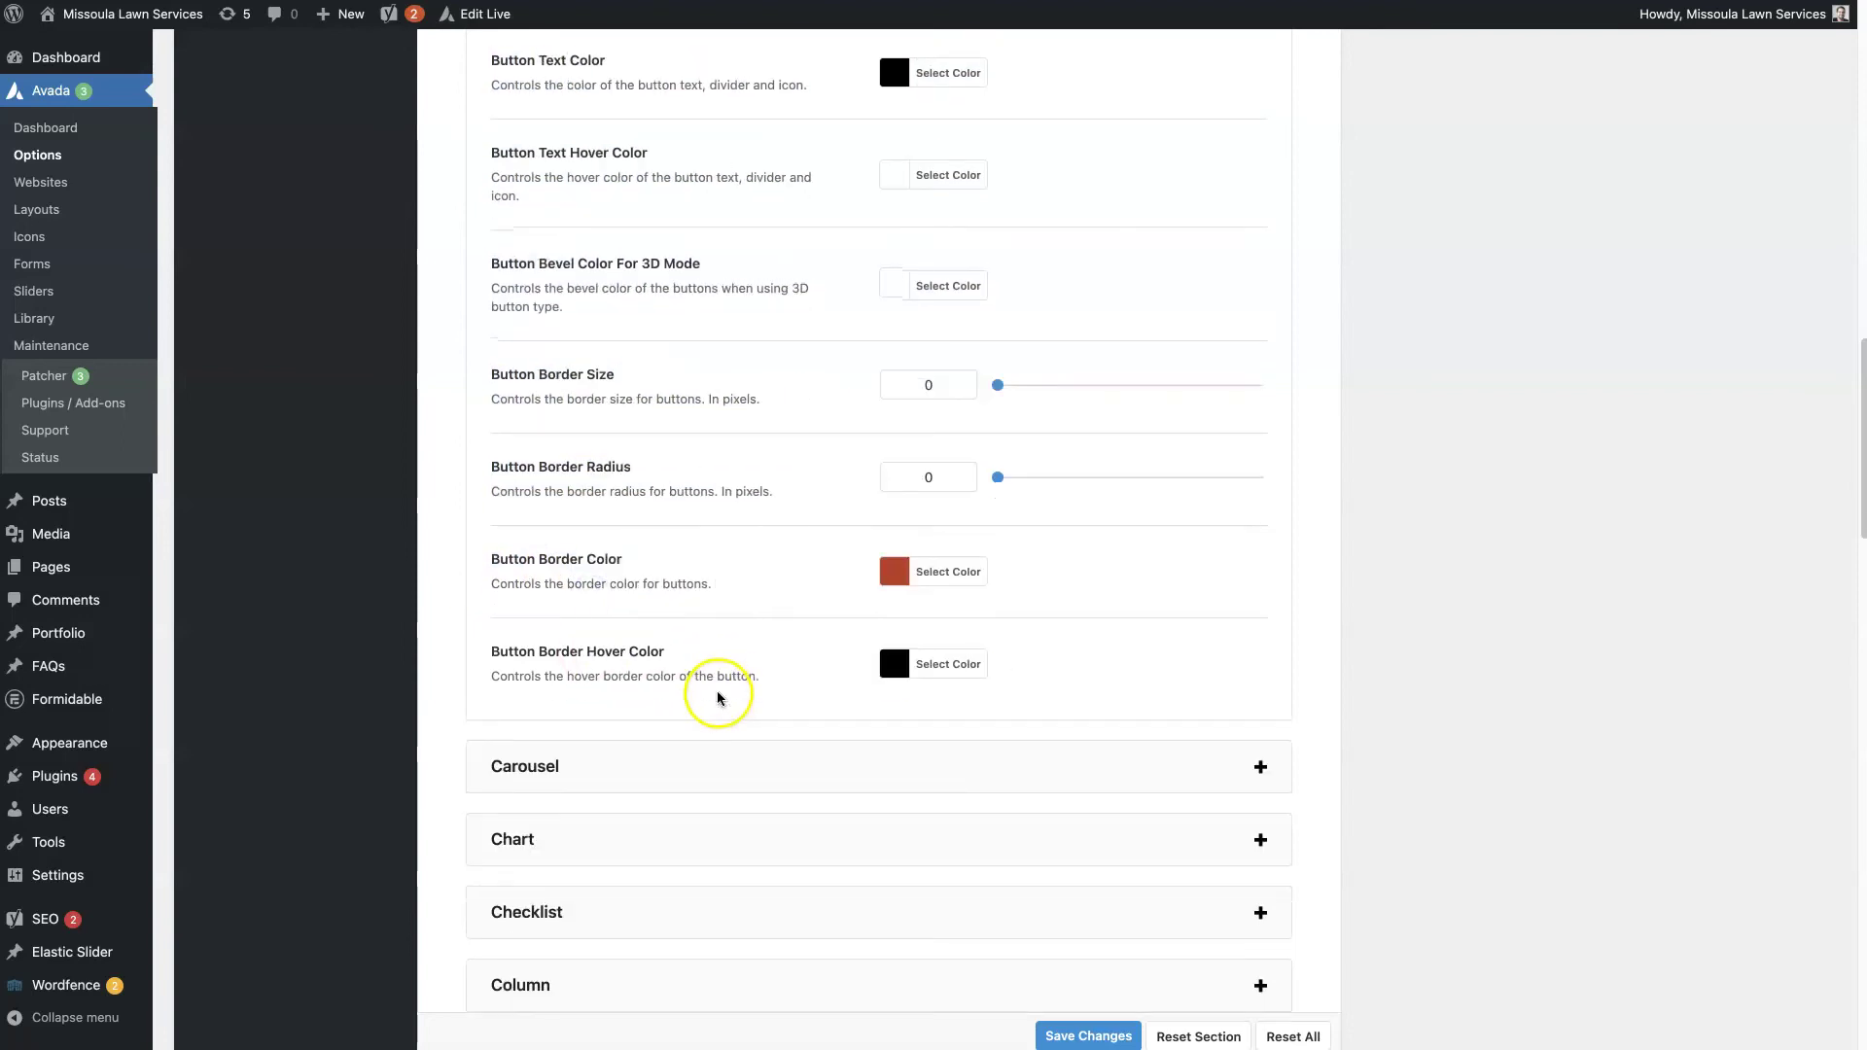
scroll(729, 671, up, 1)
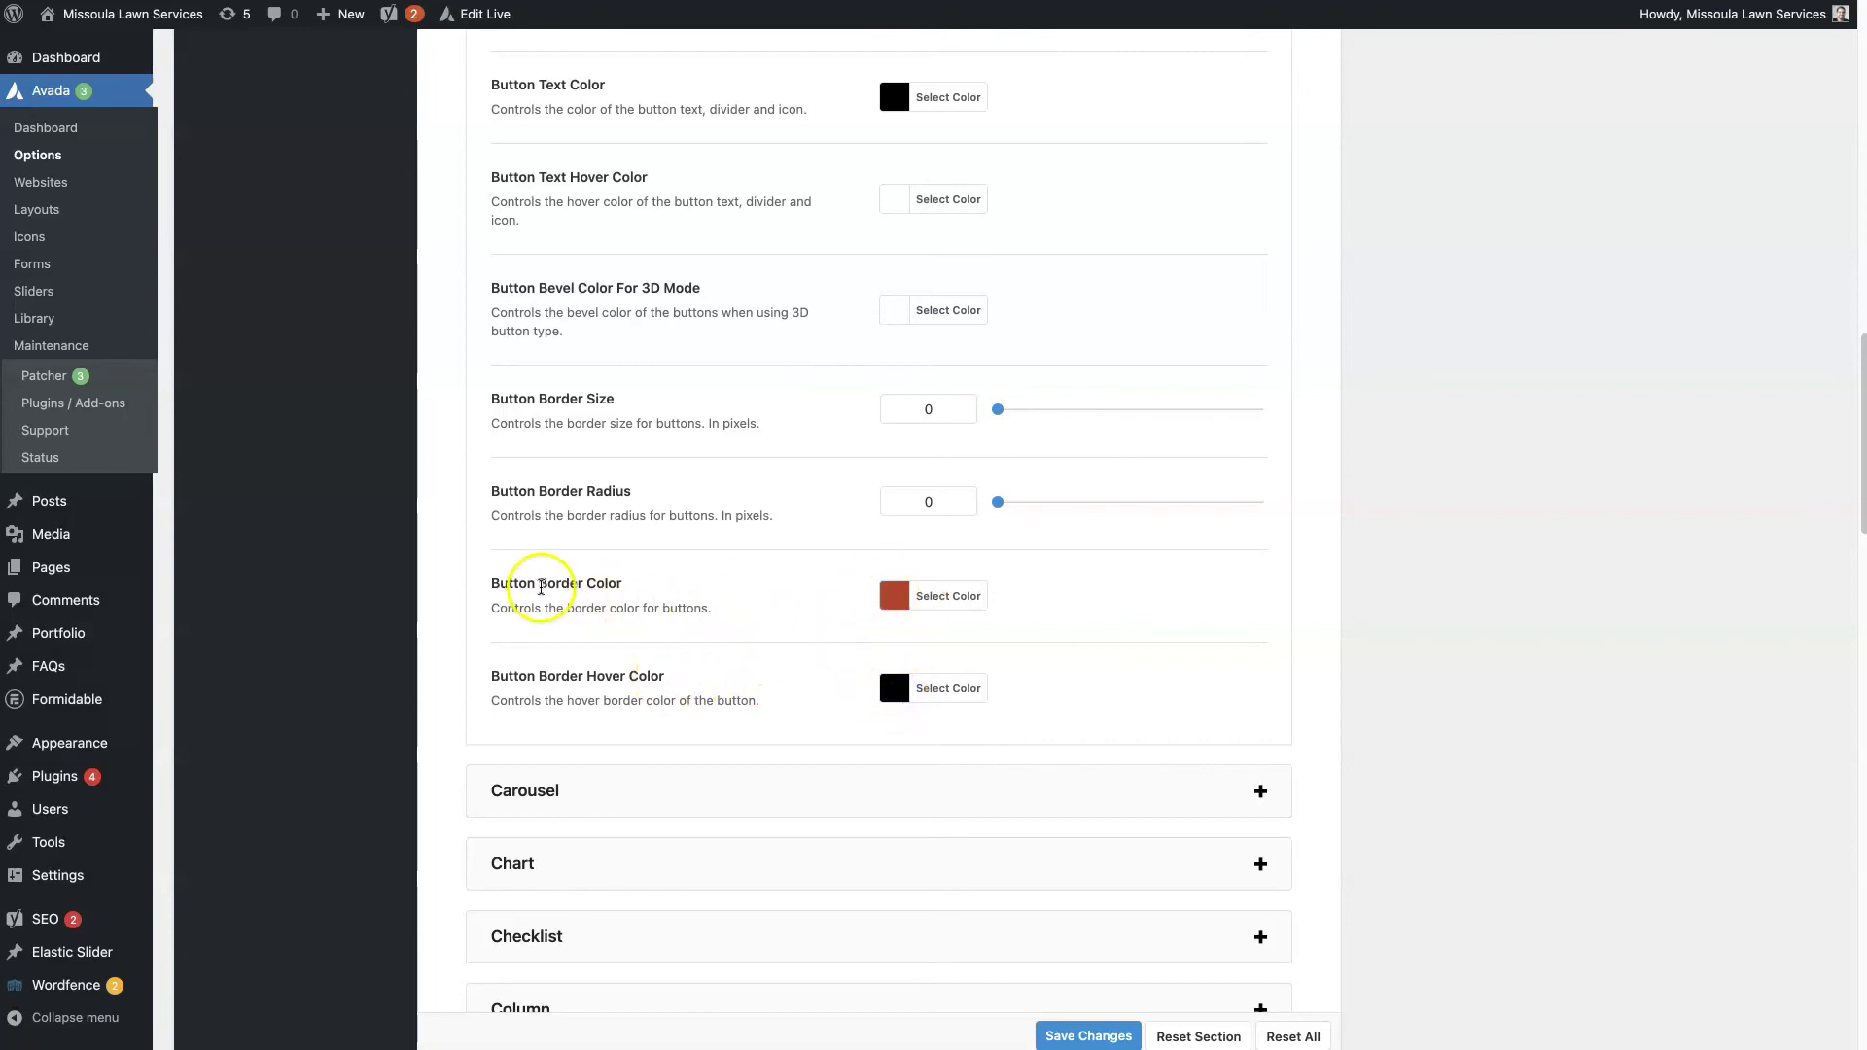
scroll(778, 642, up, 1)
scroll(782, 657, up, 10)
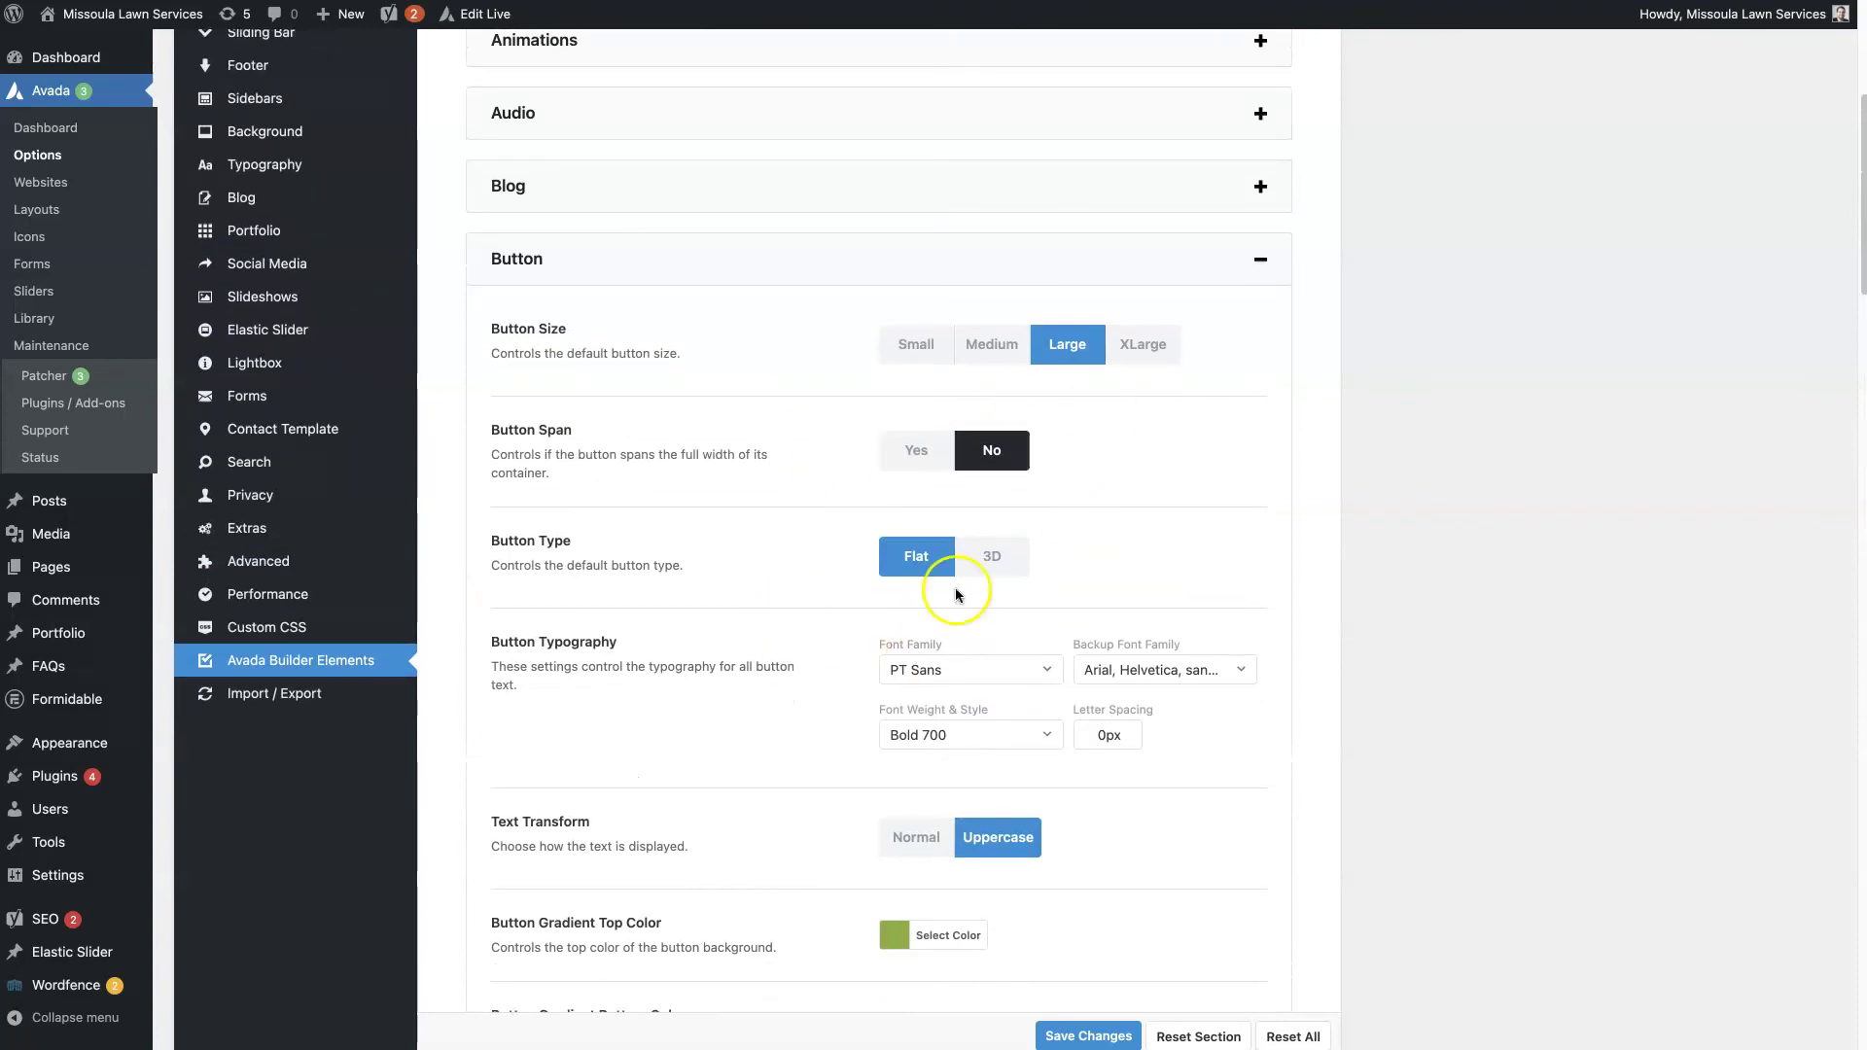
scroll(736, 622, down, 2)
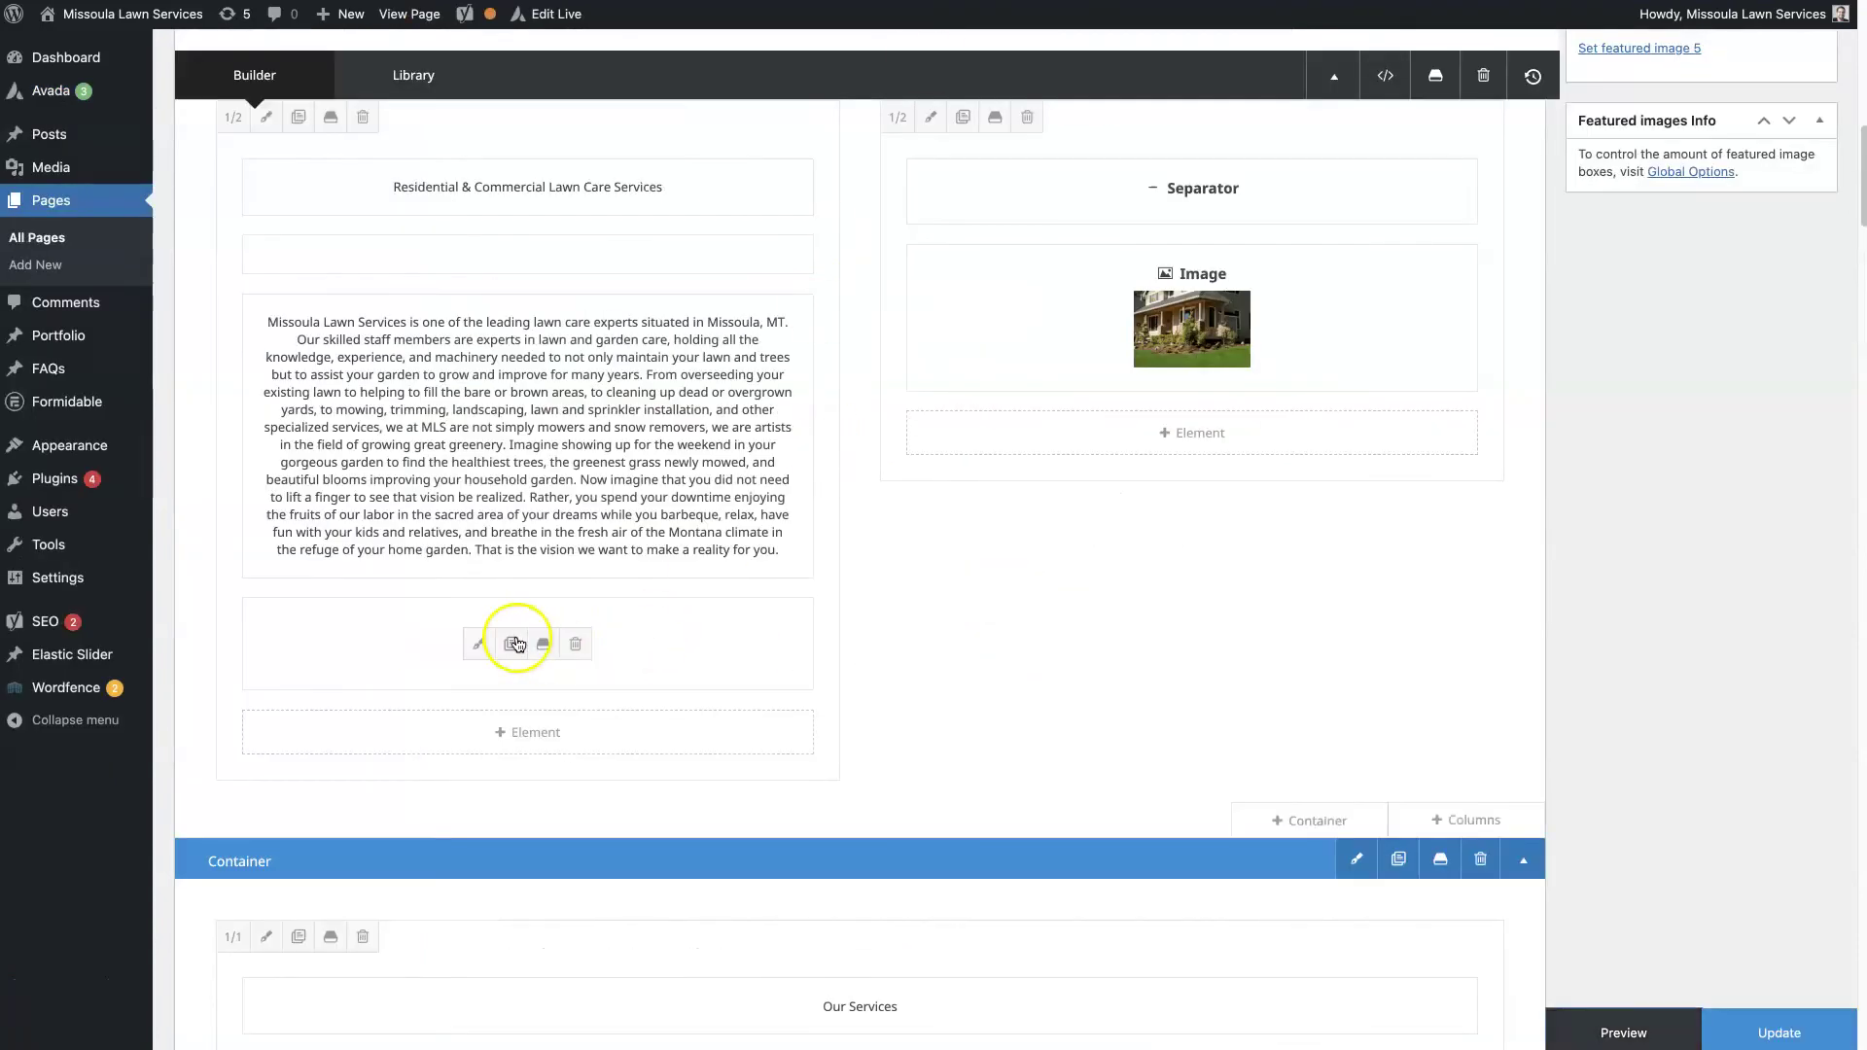
click(473, 640)
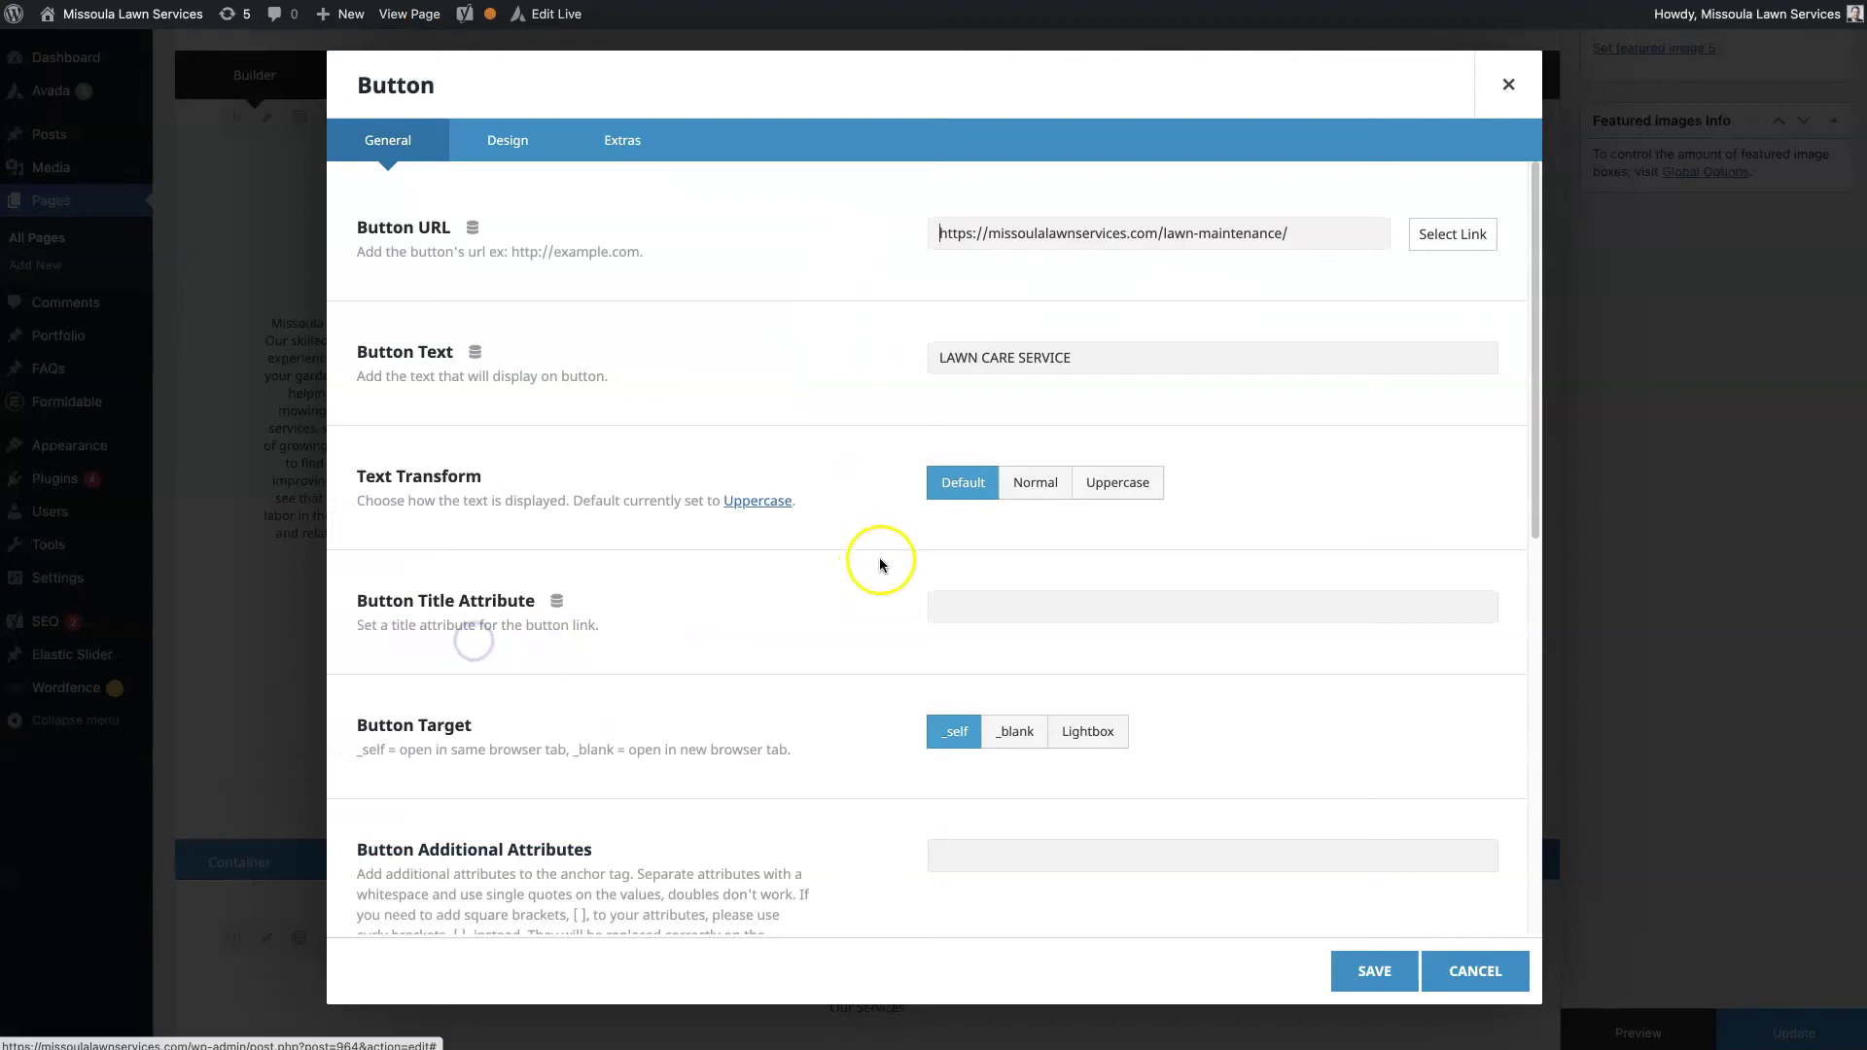
scroll(739, 389, down, 1)
click(505, 140)
scroll(856, 389, down, 4)
scroll(887, 563, up, 3)
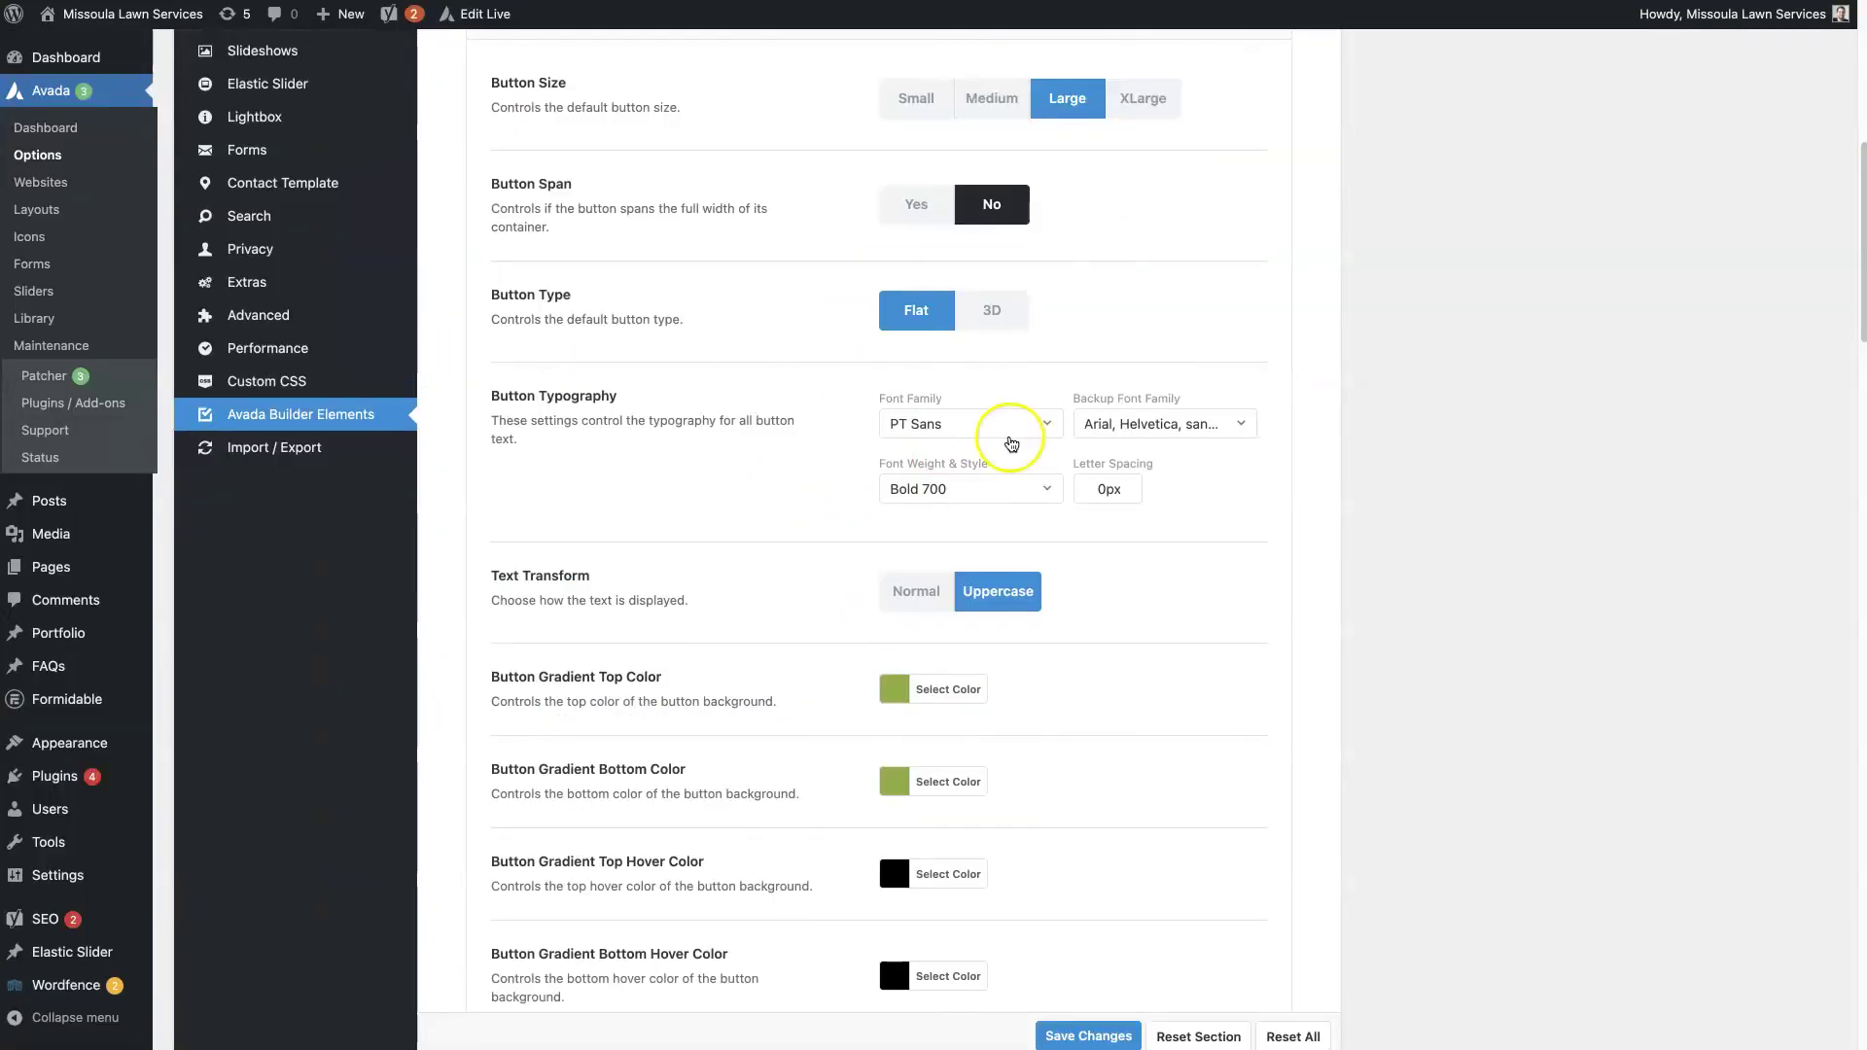